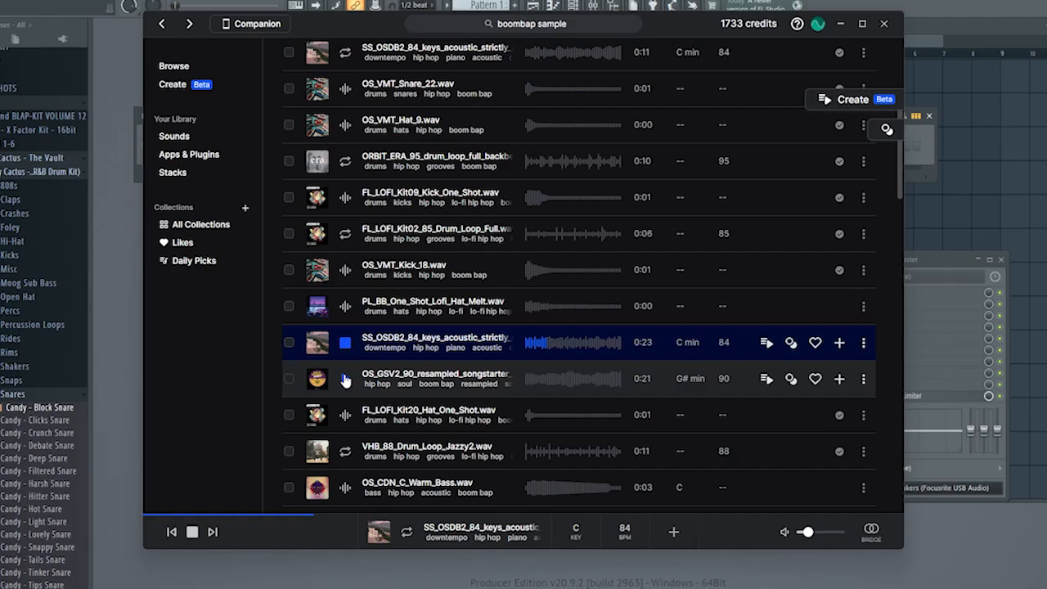
Audition loops in the boombap sample results, including the drum loop and the OS_GSV2_90_resampled_songstarter loop.
{"action": "left_click", "coordinate": [346, 381]}
{"action": "scroll", "coordinate": [360, 403], "scroll_direction": "down", "scroll_amount": 10}
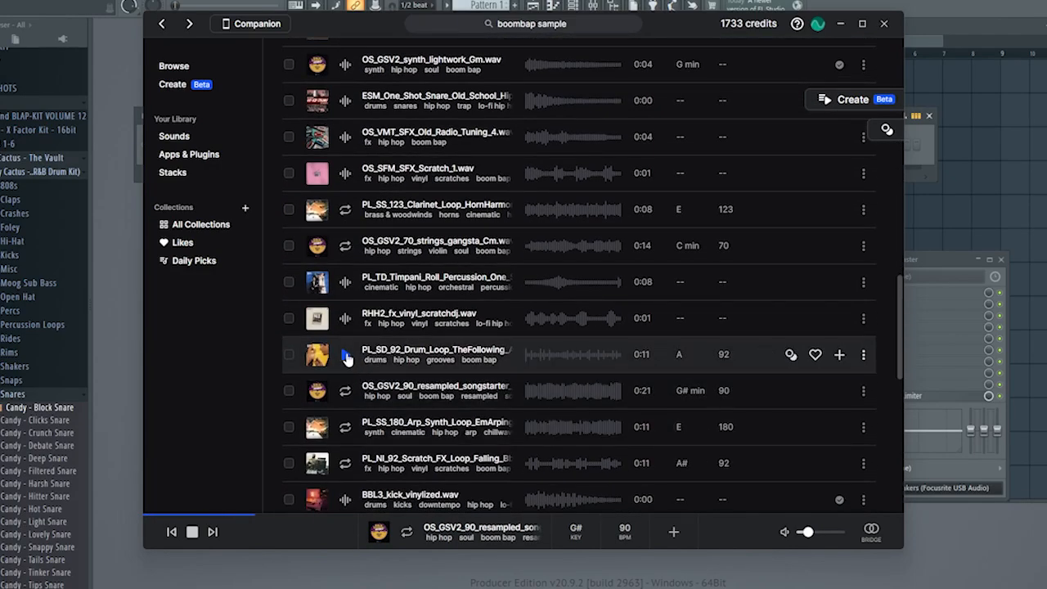
{"action": "left_click", "coordinate": [345, 354]}
{"action": "left_click", "coordinate": [346, 391]}
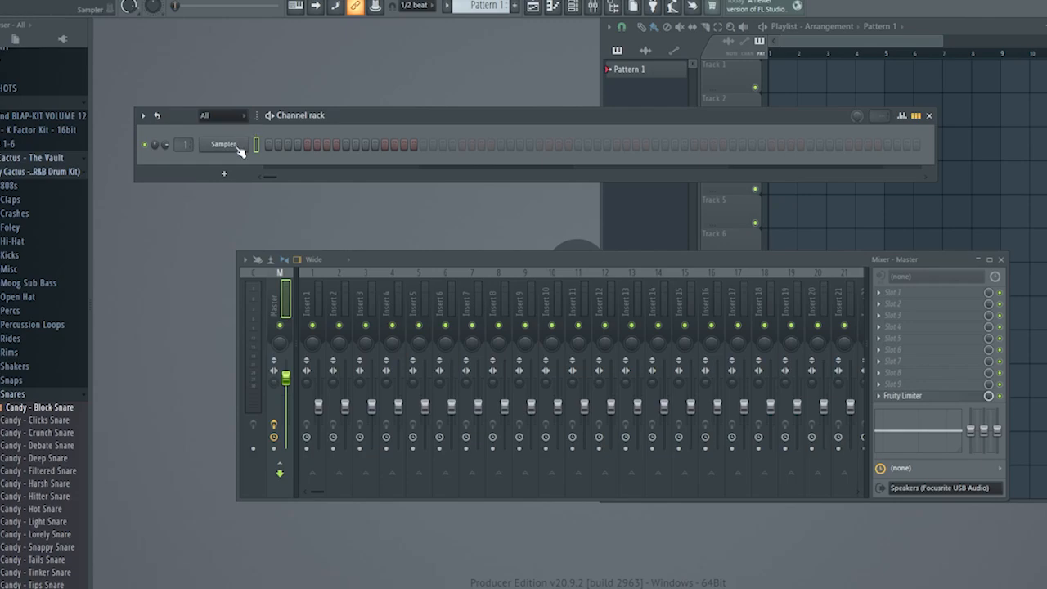
Replace the Sampler channel with Serato Sample and load the OS_GSV2_90_resampled_songstarter loop into it.
{"action": "right_click", "coordinate": [234, 146]}
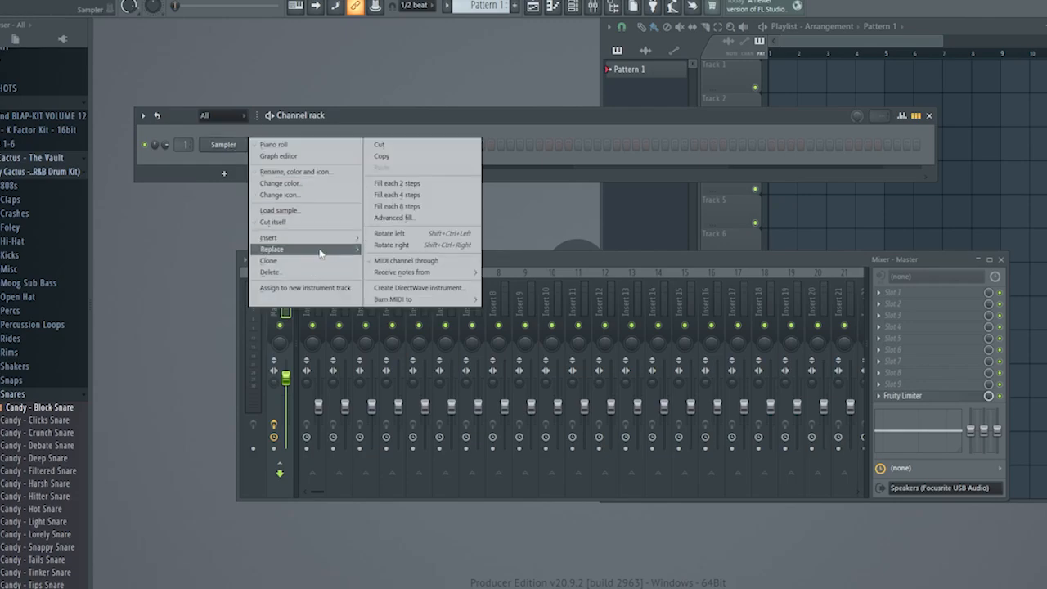
{"action": "mouse_move", "coordinate": [321, 253]}
{"action": "left_click", "coordinate": [386, 551]}
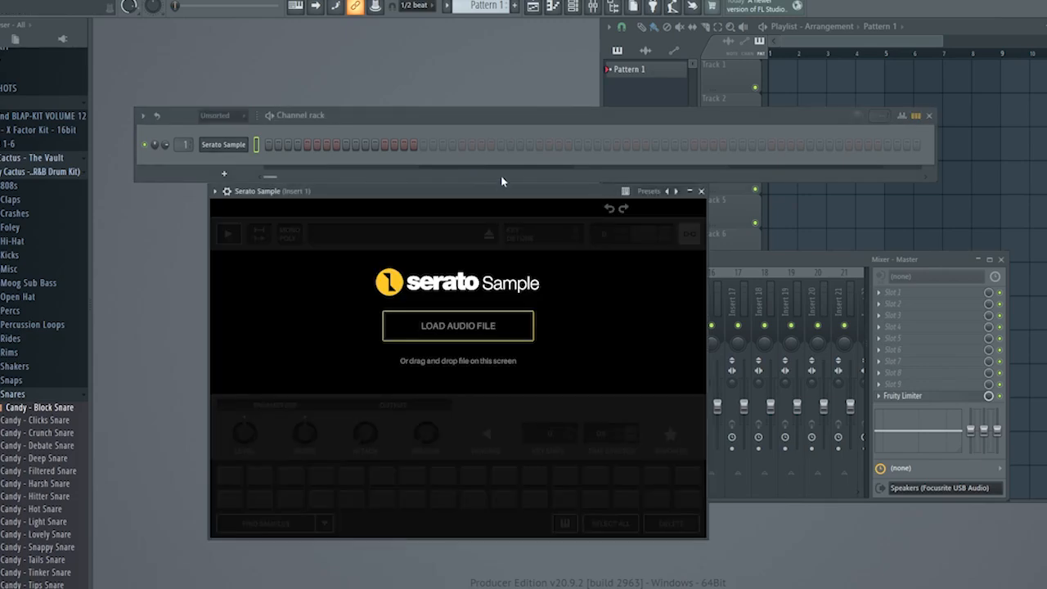
{"action": "left_click_drag", "start_coordinate": [502, 186], "coordinate": [496, 136]}
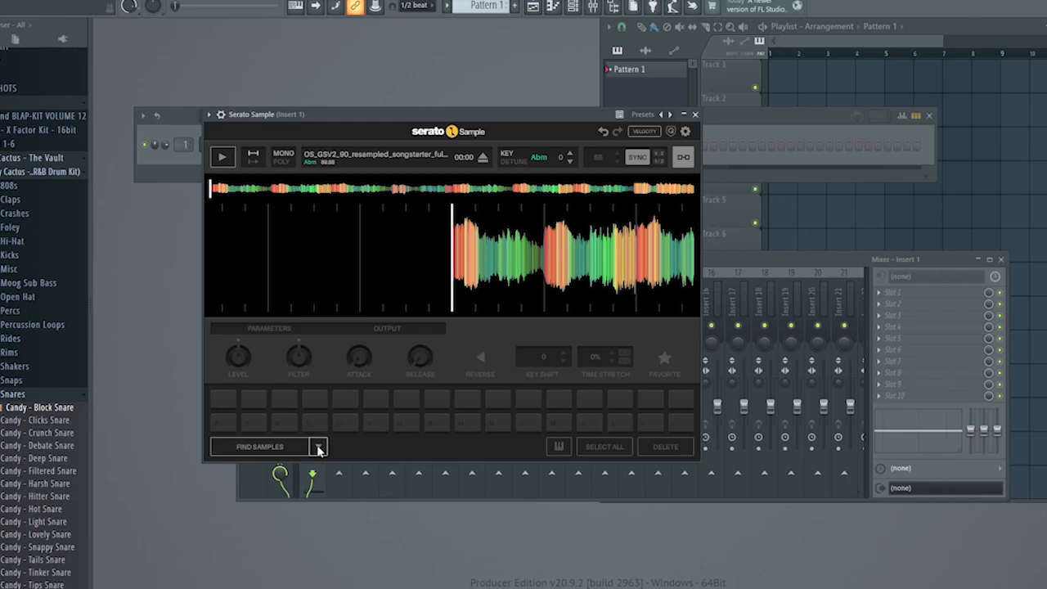
Slice the loaded loop across the pads with Set Slicer at a value of 4 and audition the slices.
{"action": "left_click", "coordinate": [318, 447]}
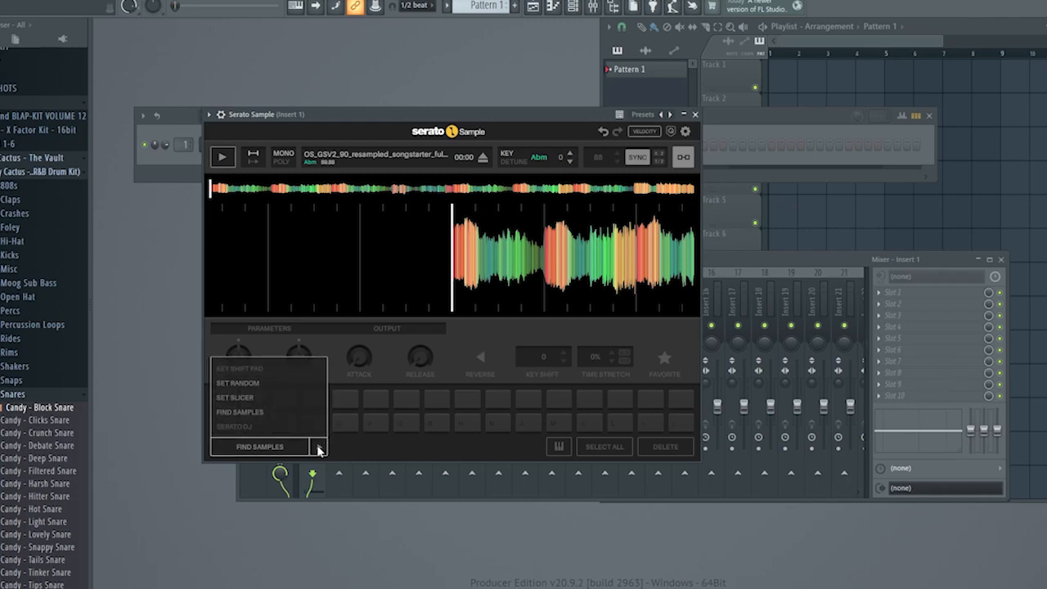
{"action": "left_click", "coordinate": [235, 396]}
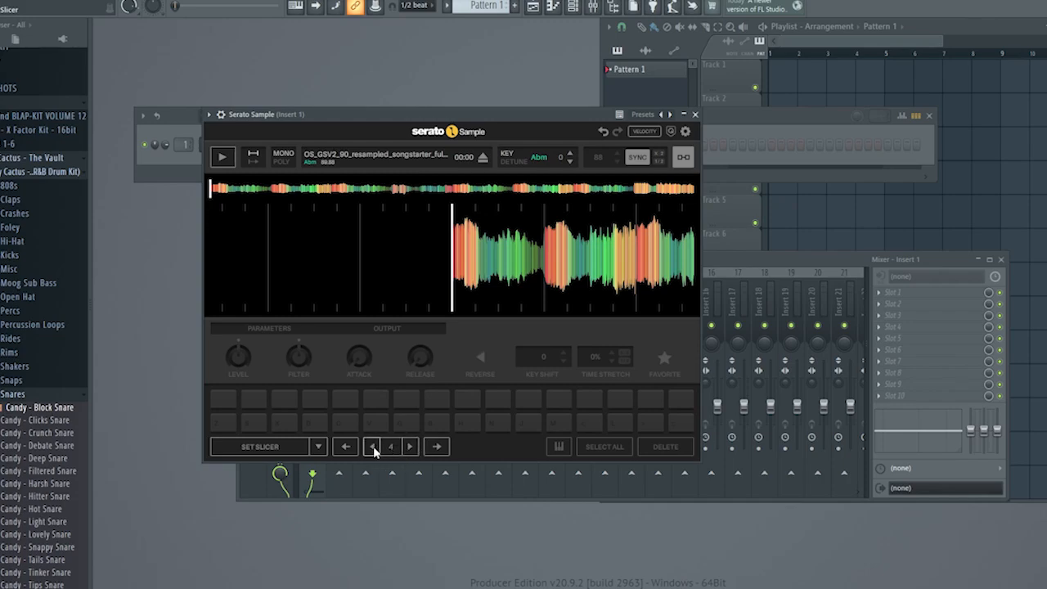
{"action": "left_click", "coordinate": [285, 449]}
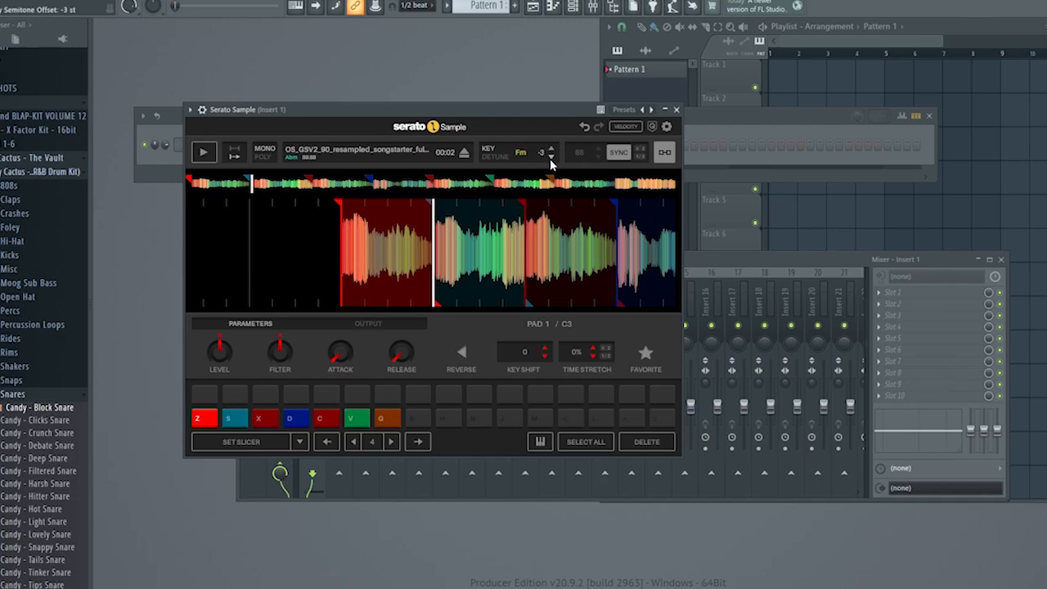
{"action": "key", "text": "z"}
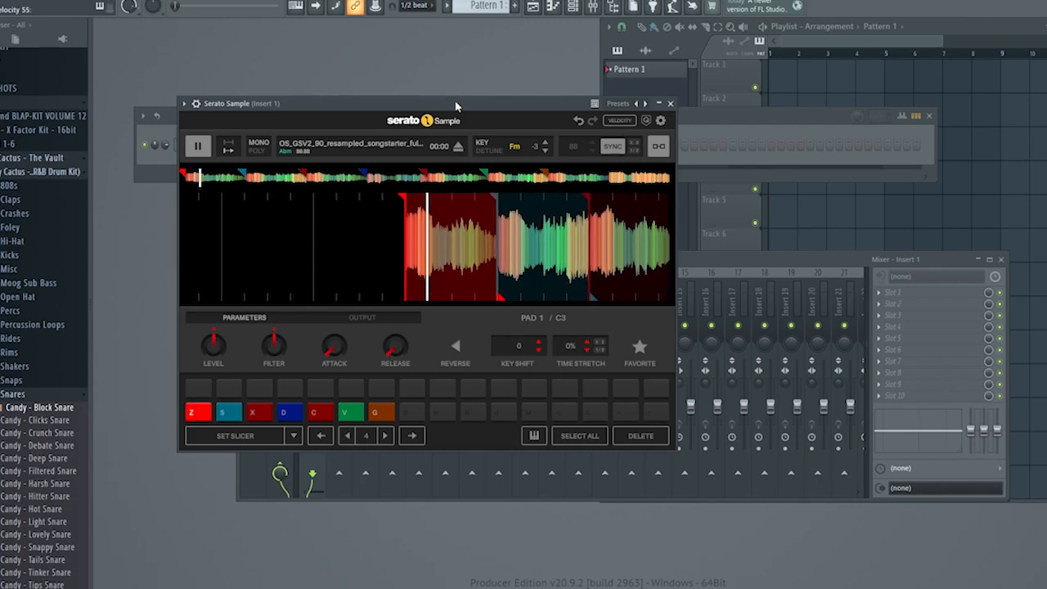
{"action": "key", "text": "c"}
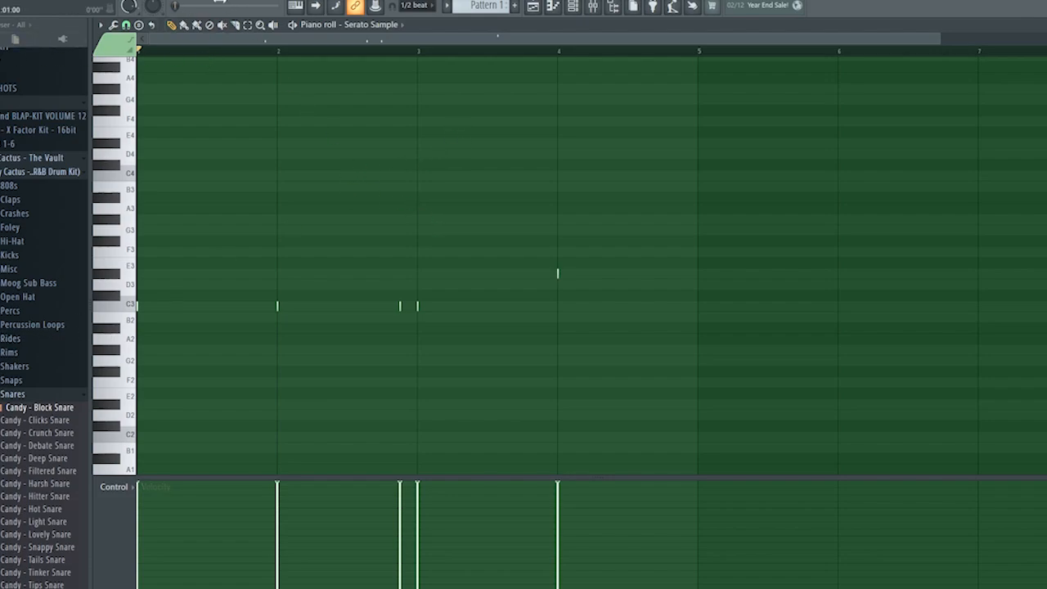
Play the Serato Sample pattern and extend the D#3 note at bar 4 until the start of bar 5.
{"action": "key", "text": "space"}
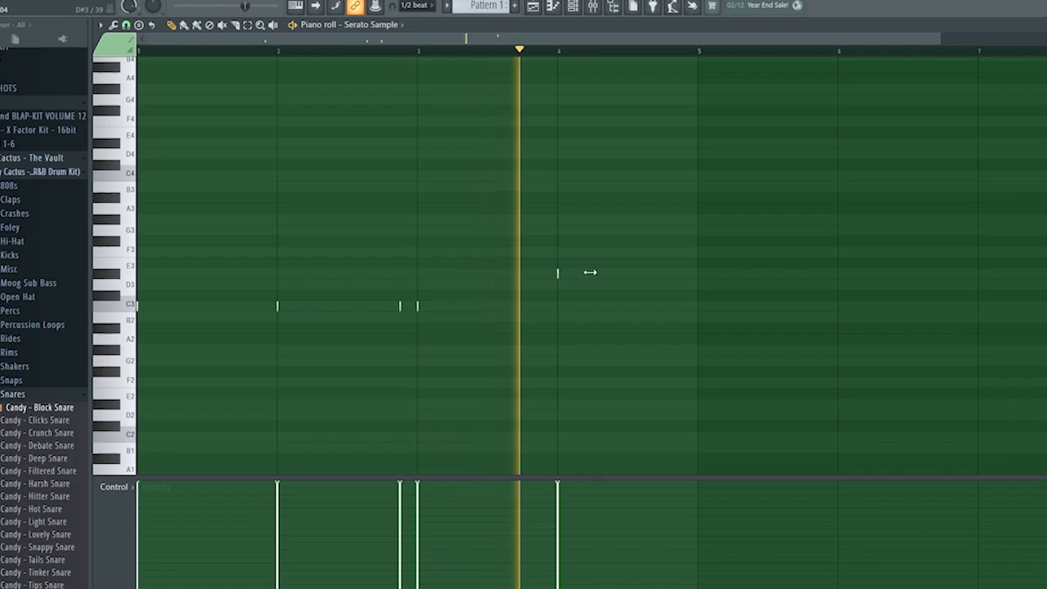
{"action": "left_click_drag", "start_coordinate": [592, 273], "coordinate": [669, 274]}
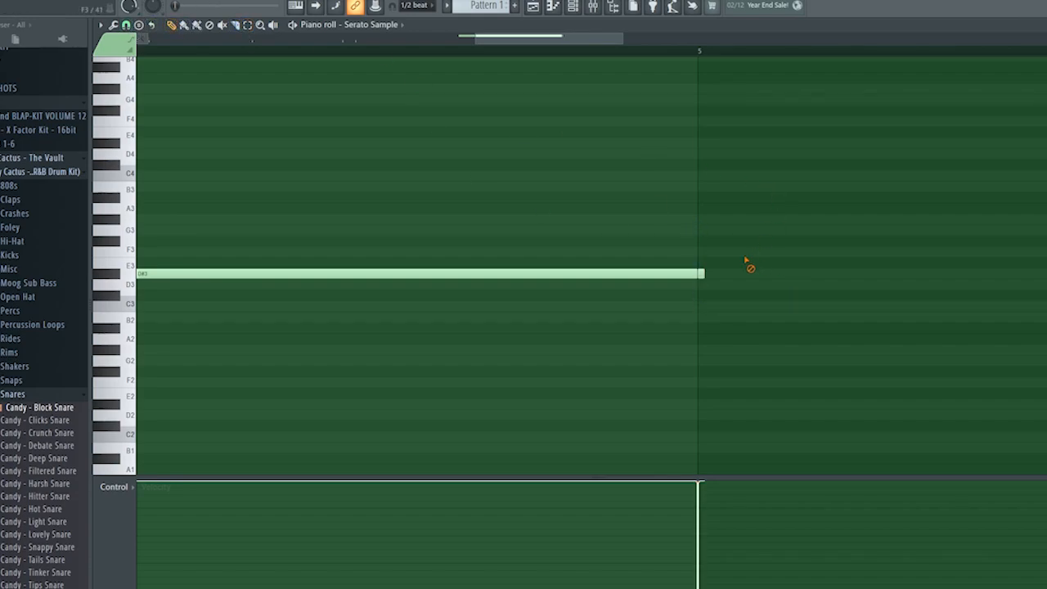
{"action": "scroll", "coordinate": [300, 309], "scroll_direction": "down", "scroll_amount": 3}
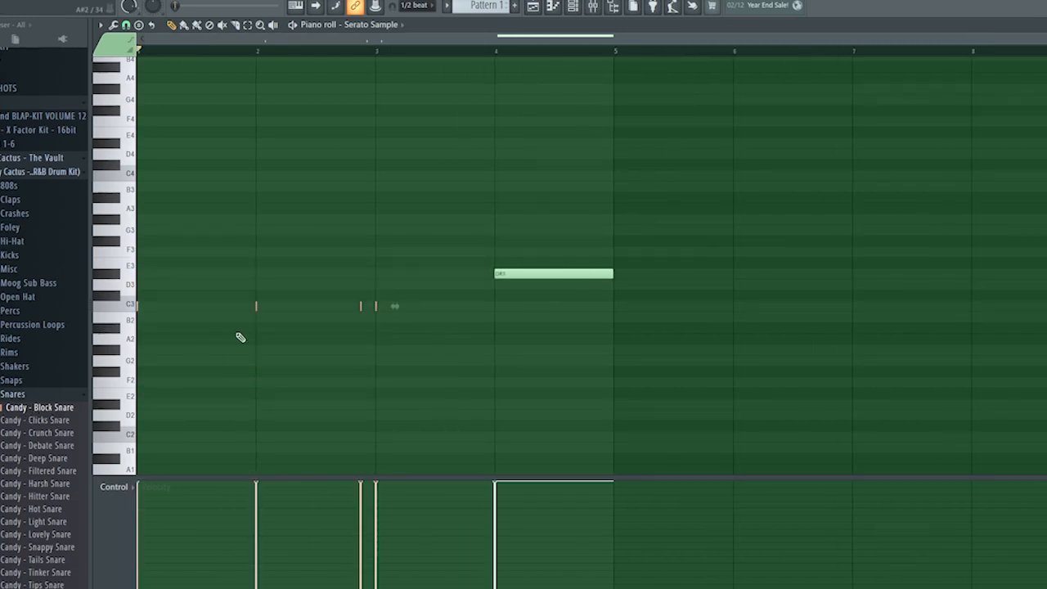
Apply legato to all notes in the pattern so each lasts until the next one, and play it back.
{"action": "key", "text": "ctrl+a"}
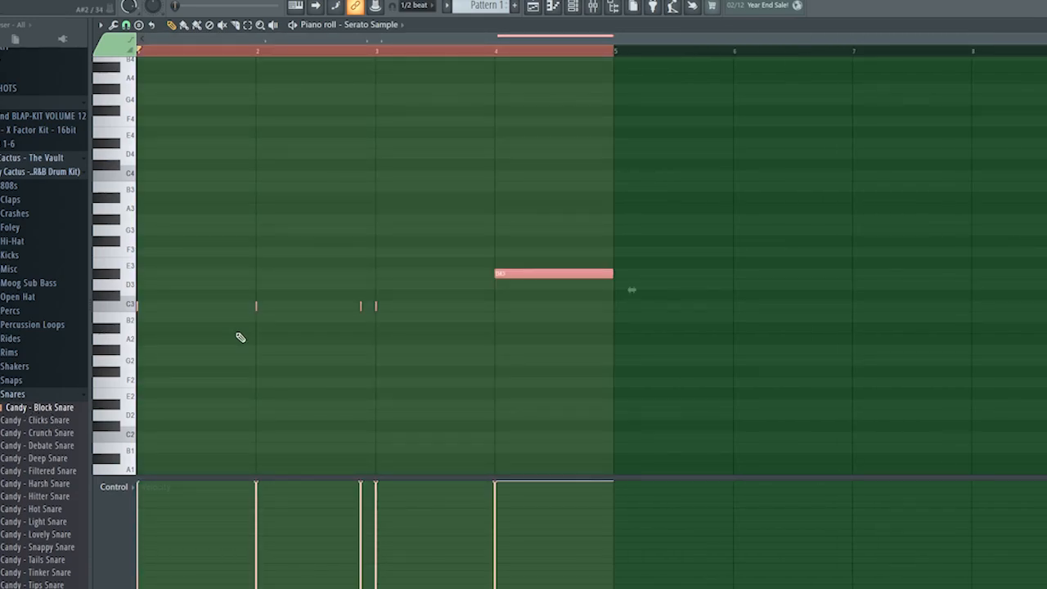
{"action": "key", "text": "ctrl+l"}
{"action": "key", "text": "ctrl+d"}
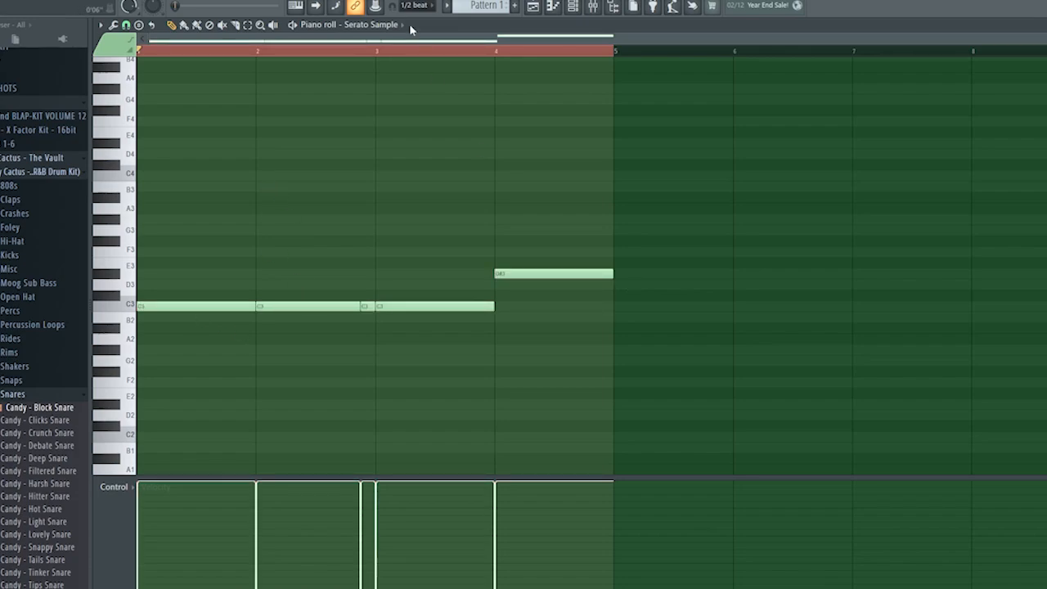
{"action": "key", "text": "space"}
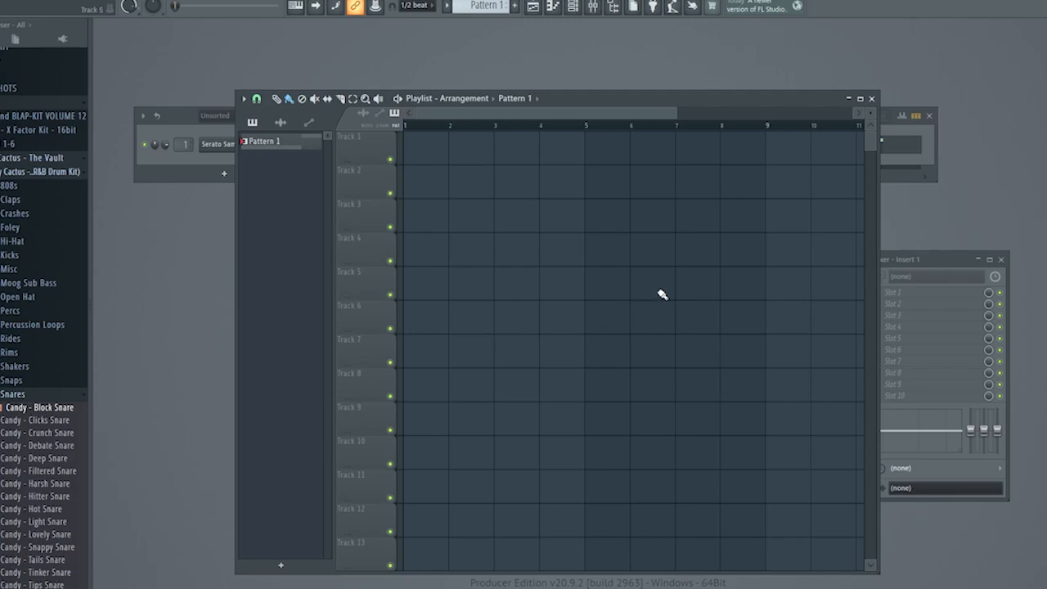
Place Pattern 1 at bar 1 of Track 1 in the playlist and consolidate it to a 16Bit int stereo WAV clip.
{"action": "left_click", "coordinate": [420, 152]}
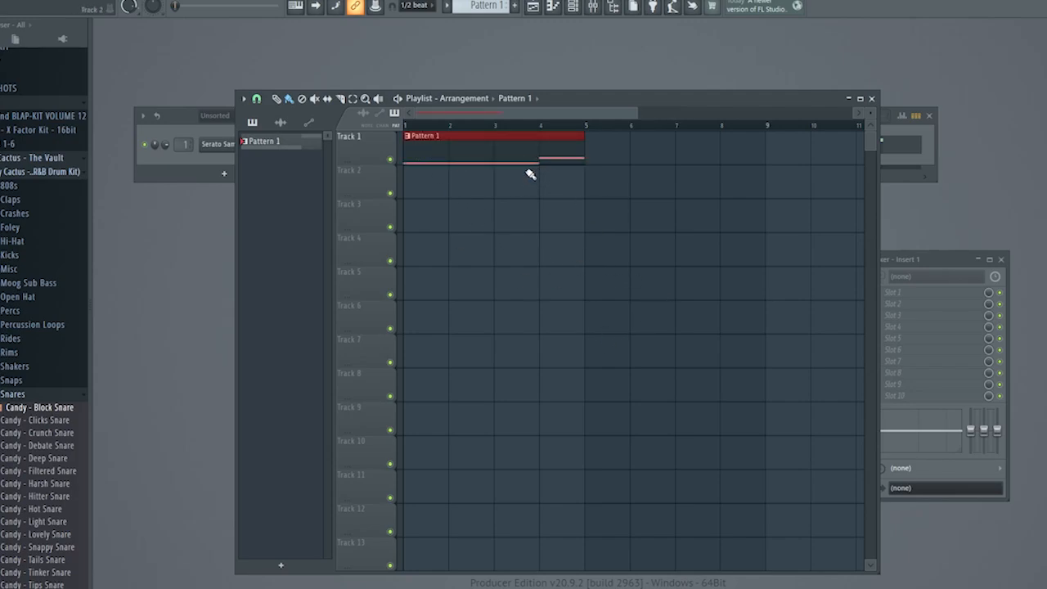
{"action": "key", "text": "ctrl+alt+c"}
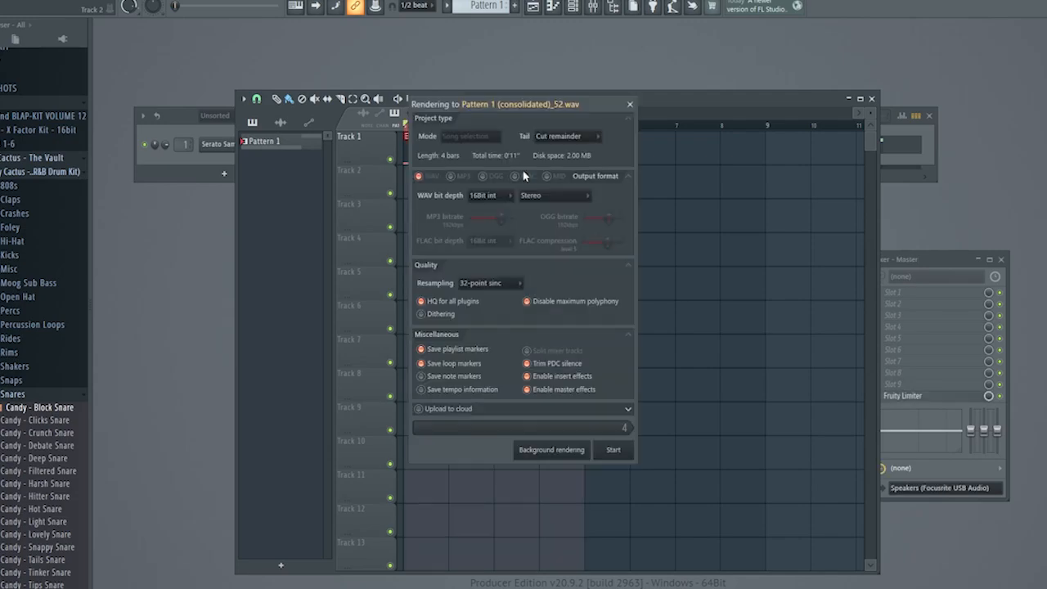
{"action": "left_click", "coordinate": [612, 453]}
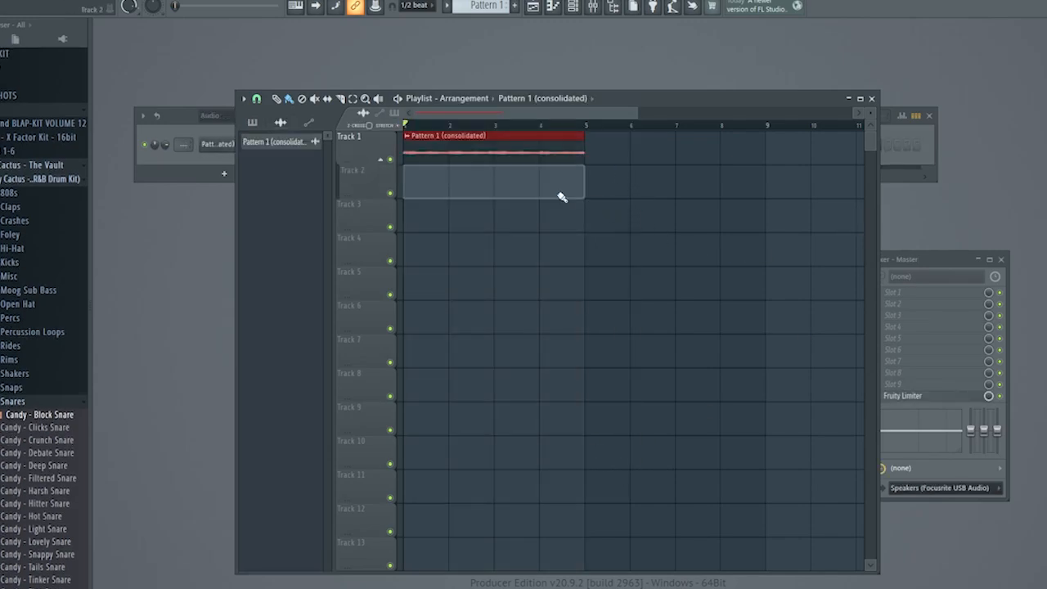
Open the settings of the consolidated Pattern 1 audio clip and route it to mixer track 2.
{"action": "double_click", "coordinate": [486, 152]}
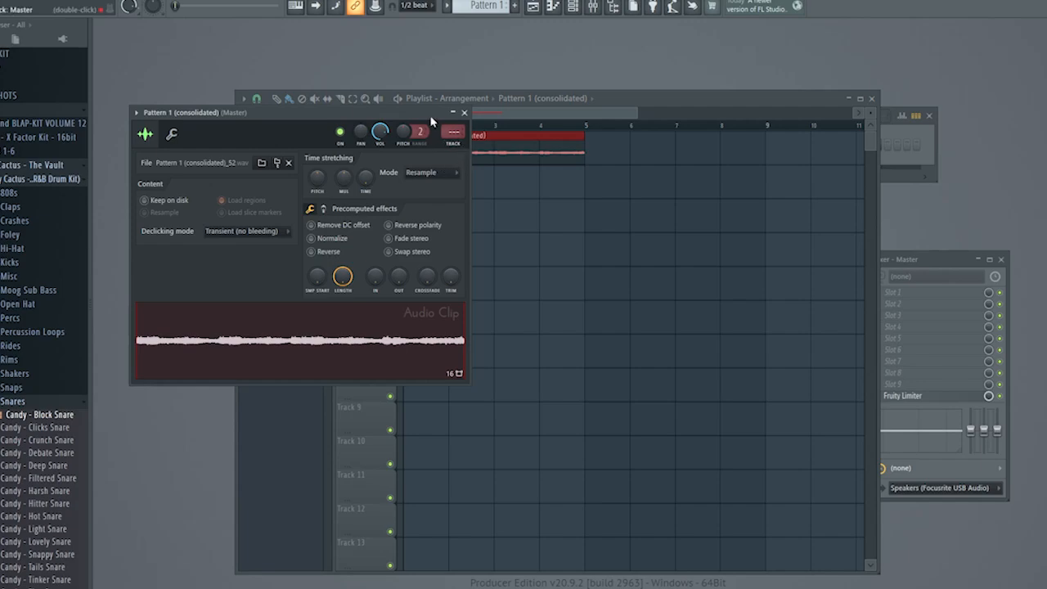
{"action": "left_click_drag", "start_coordinate": [423, 116], "coordinate": [908, 103]}
{"action": "left_click", "coordinate": [392, 202]}
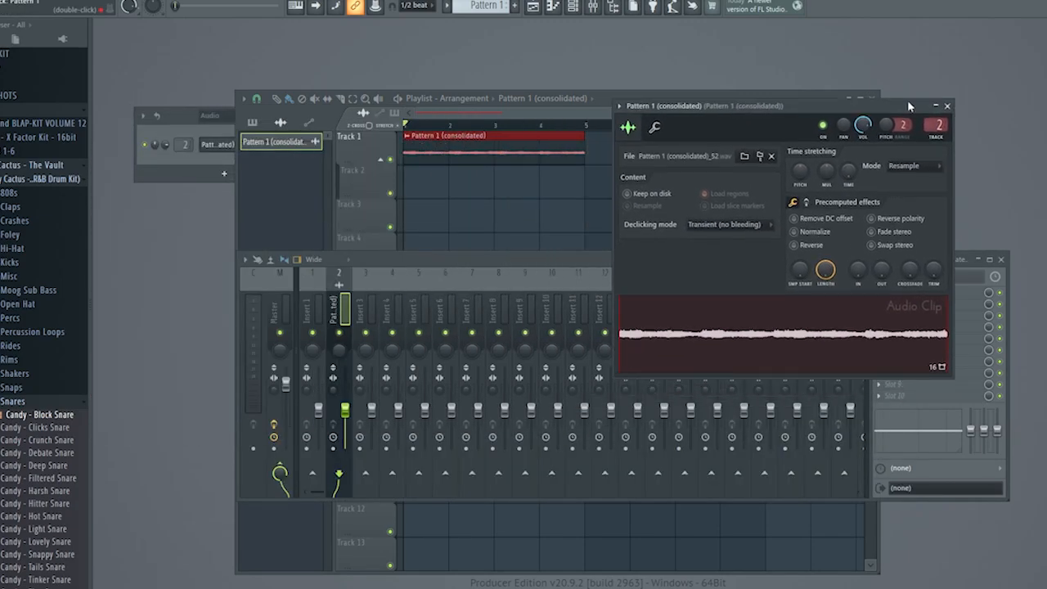
Set the clip's time stretching mode to Stretch, normalize it and play it back.
{"action": "left_click", "coordinate": [904, 167]}
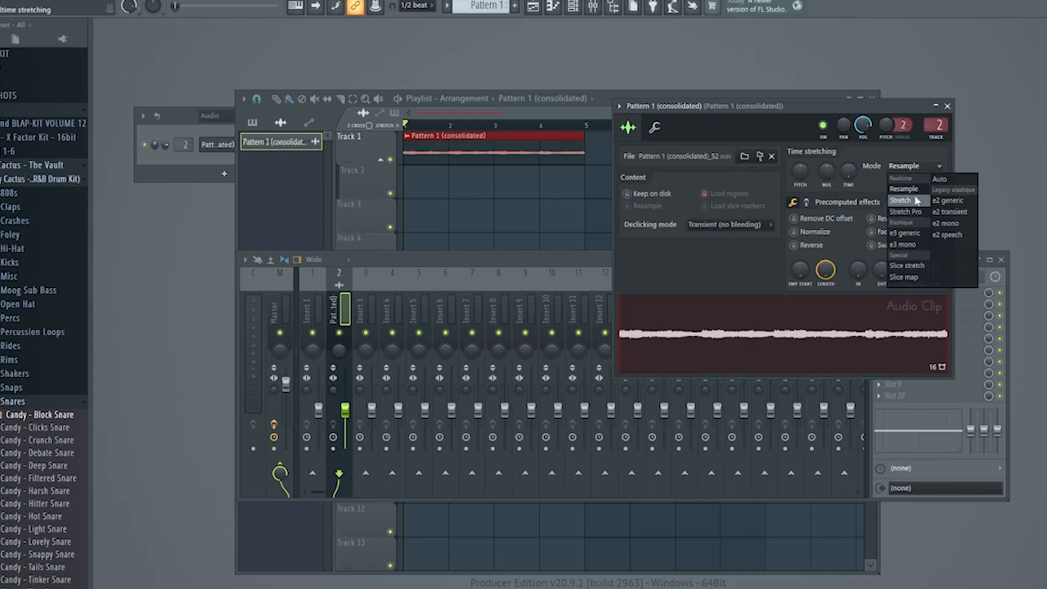
{"action": "left_click", "coordinate": [916, 200]}
{"action": "left_click", "coordinate": [795, 232]}
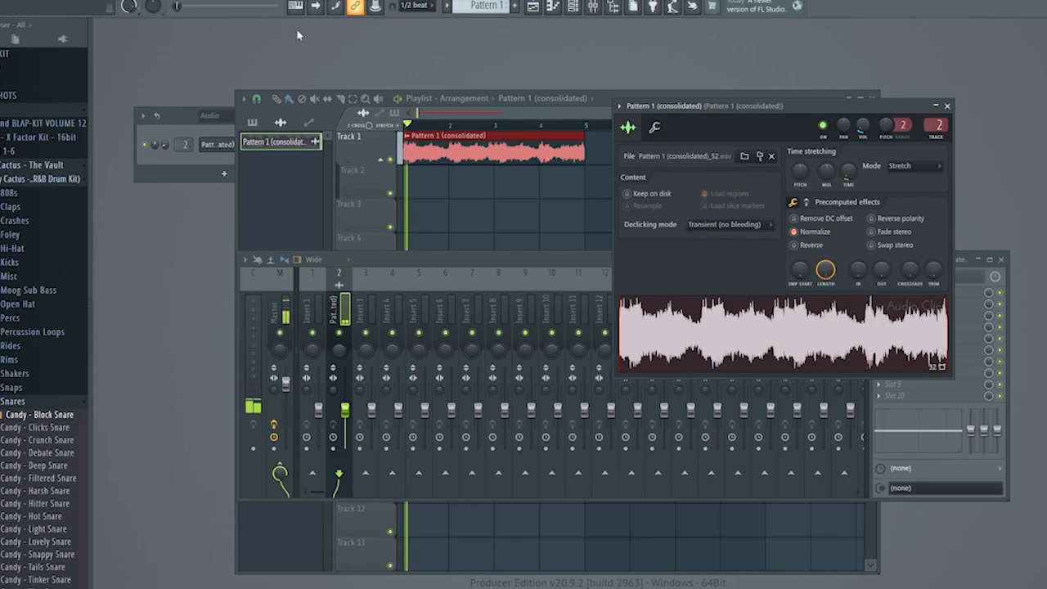
{"action": "key", "text": "space"}
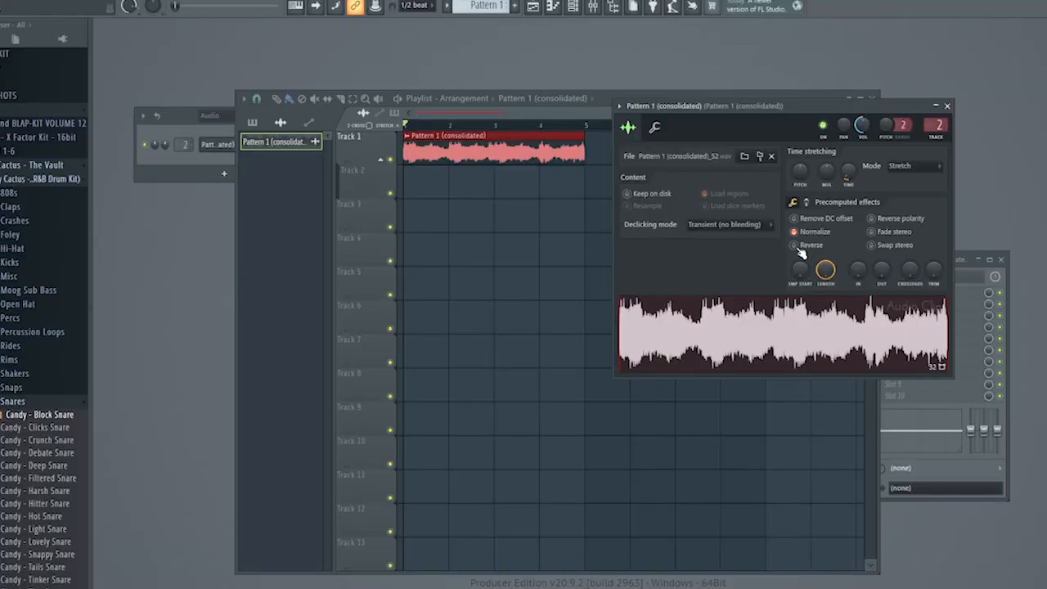
Reverse the consolidated audio clip and listen to it in the playlist.
{"action": "left_click", "coordinate": [795, 245]}
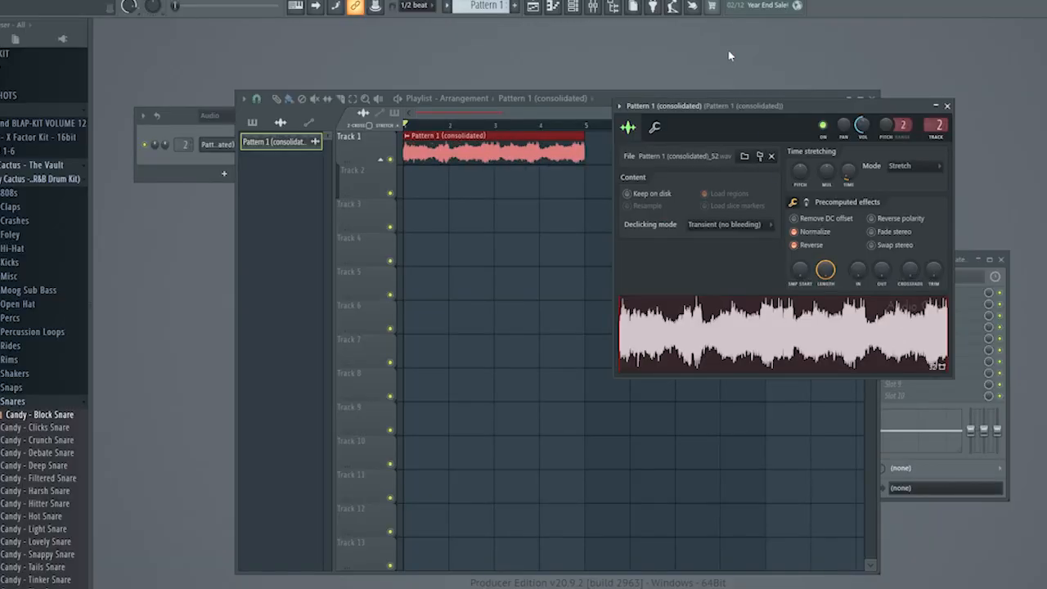
{"action": "key", "text": "space"}
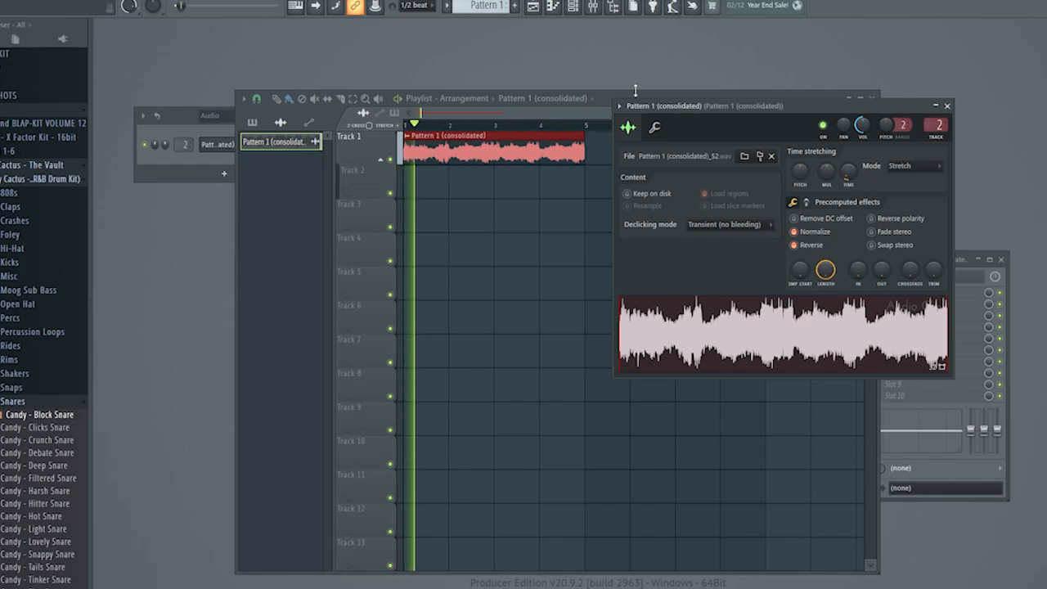
{"action": "left_click", "coordinate": [658, 94]}
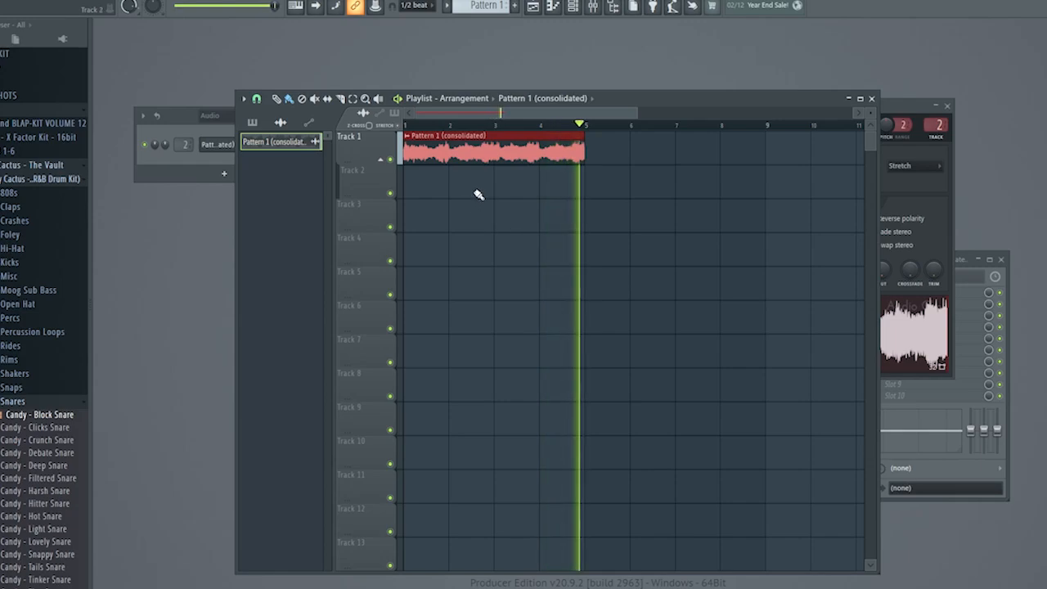
{"action": "key", "text": "space"}
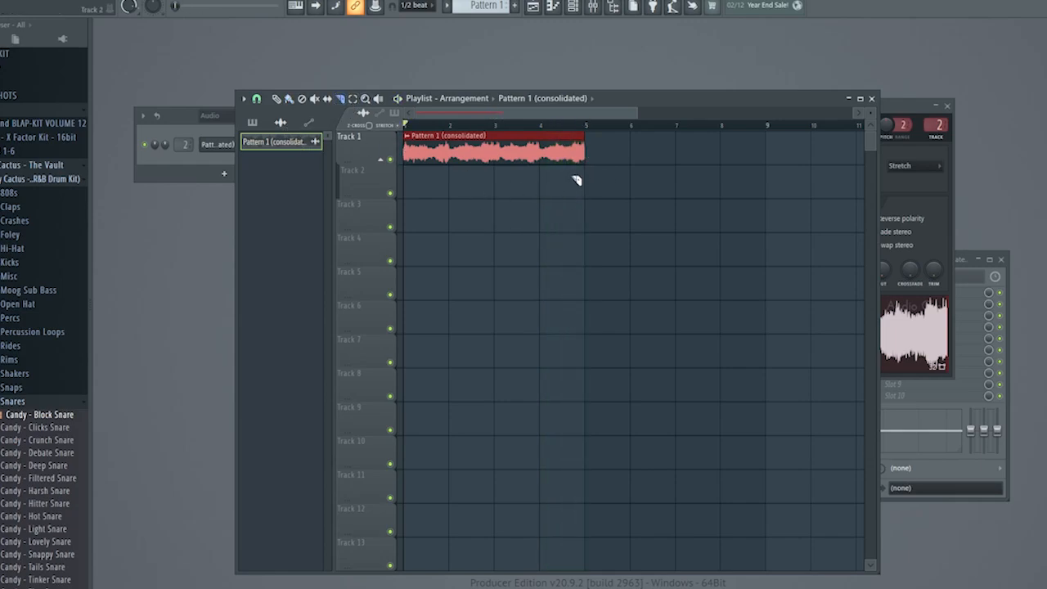
Slice the reversed clip into four one-bar pieces and rearrange them in reverse order on Track 2 from bar 1.
{"action": "left_click", "coordinate": [257, 99]}
{"action": "left_click", "coordinate": [461, 194]}
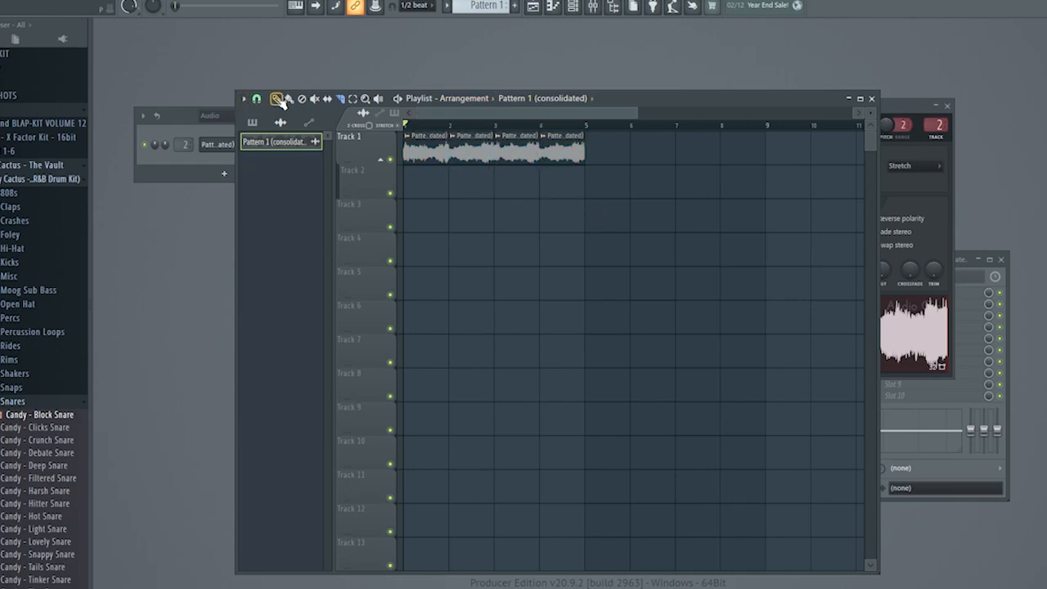
{"action": "left_click_drag", "start_coordinate": [565, 147], "coordinate": [399, 174]}
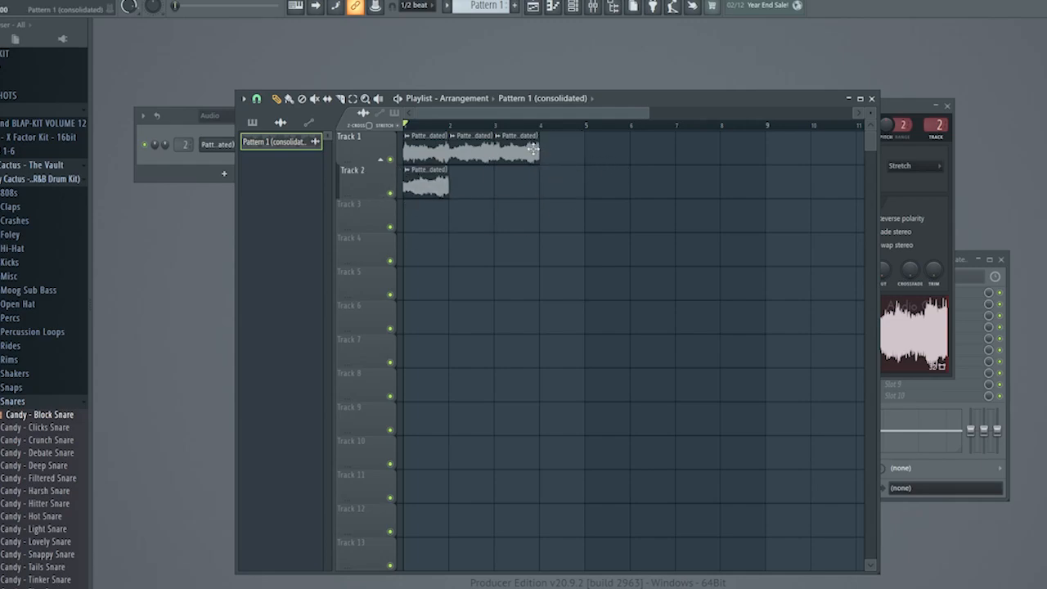
{"action": "left_click_drag", "start_coordinate": [533, 150], "coordinate": [483, 186]}
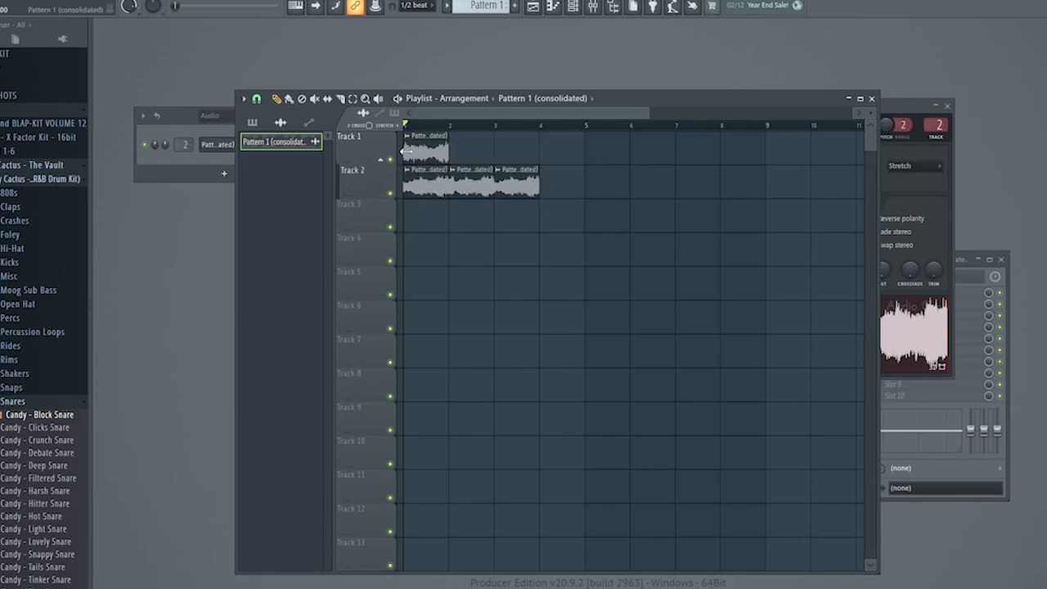
{"action": "left_click_drag", "start_coordinate": [407, 150], "coordinate": [563, 132]}
{"action": "key", "text": "space"}
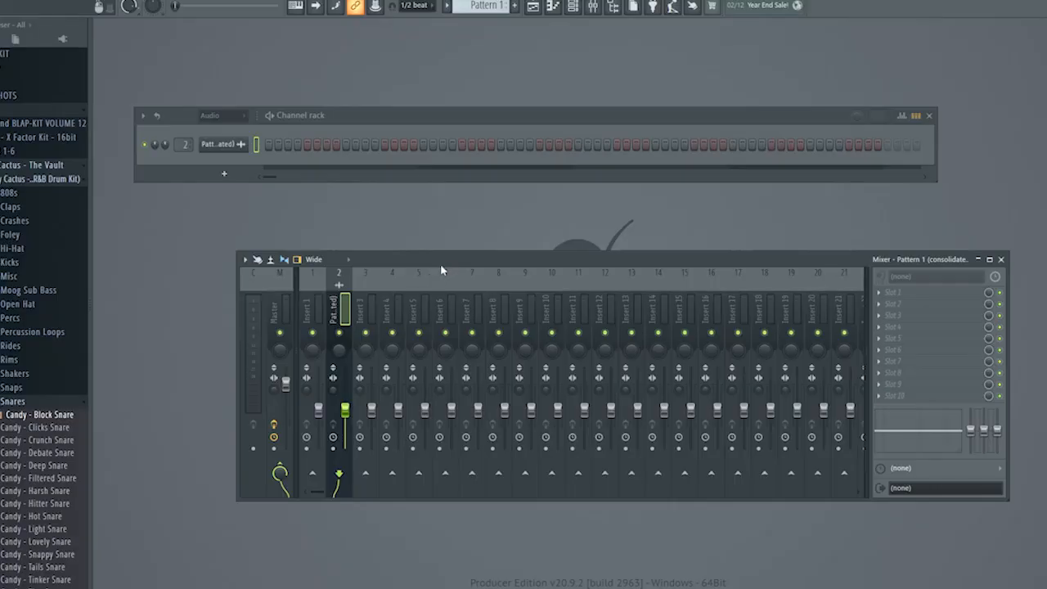
Add Fruity Parametric EQ 2 to effect slot 2 of the clip's mixer track and choose its 40Hz - 18kHz cut preset.
{"action": "left_click_drag", "start_coordinate": [440, 263], "coordinate": [394, 205]}
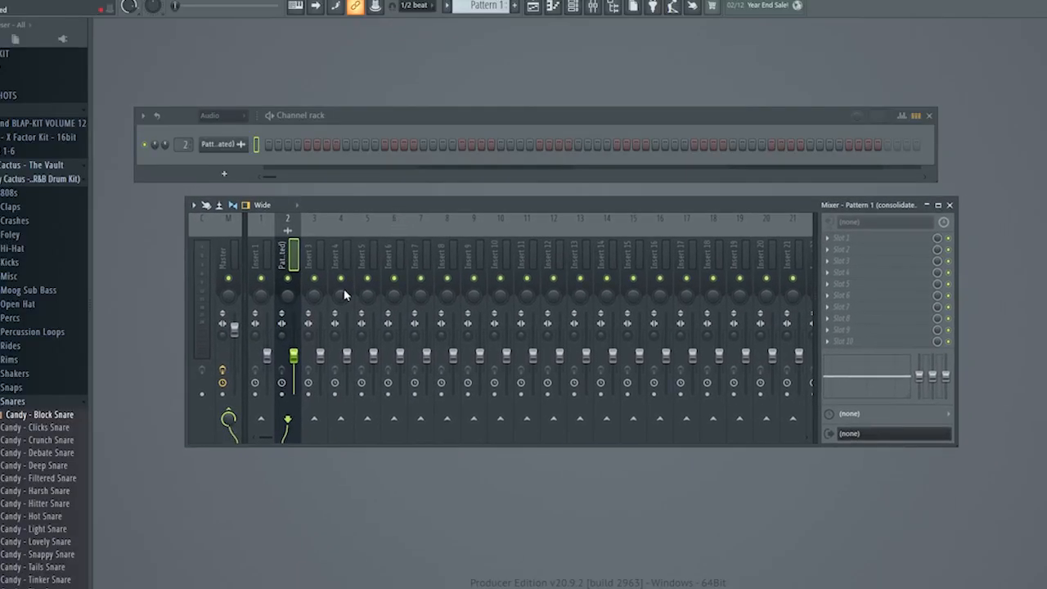
{"action": "left_click", "coordinate": [854, 258]}
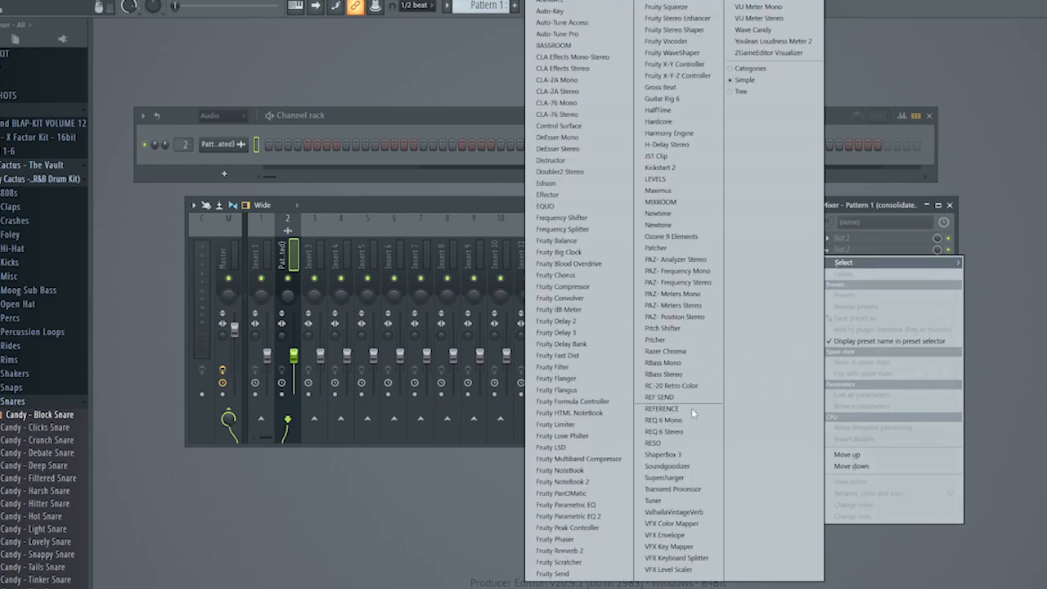
{"action": "left_click", "coordinate": [569, 517]}
{"action": "left_click", "coordinate": [591, 191]}
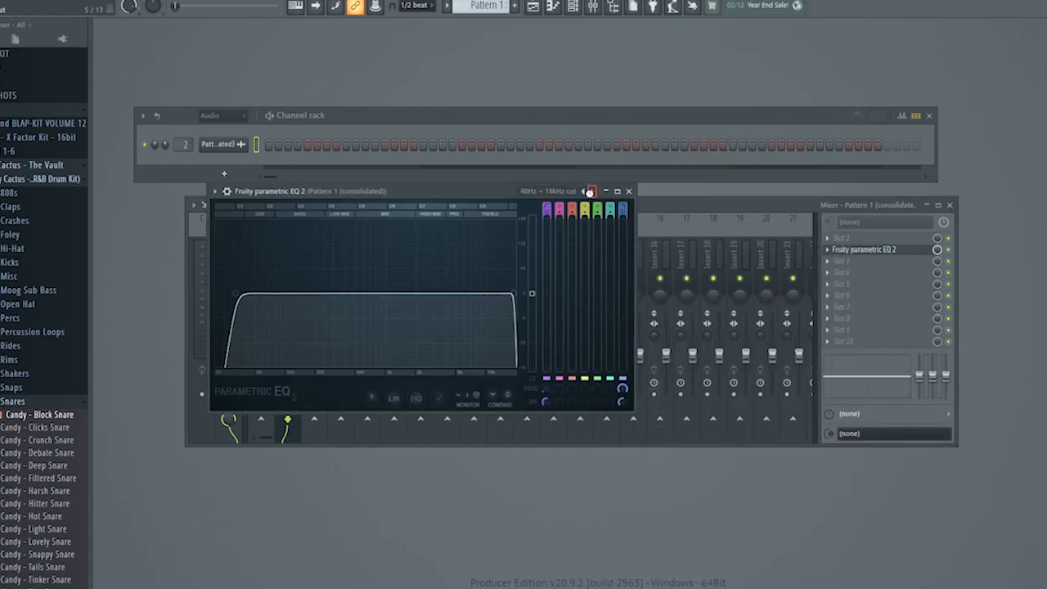
Use the 40Hz cut preset on the open EQ, shift its low cut to a higher frequency and close the plugin.
{"action": "left_click_drag", "start_coordinate": [255, 298], "coordinate": [316, 293]}
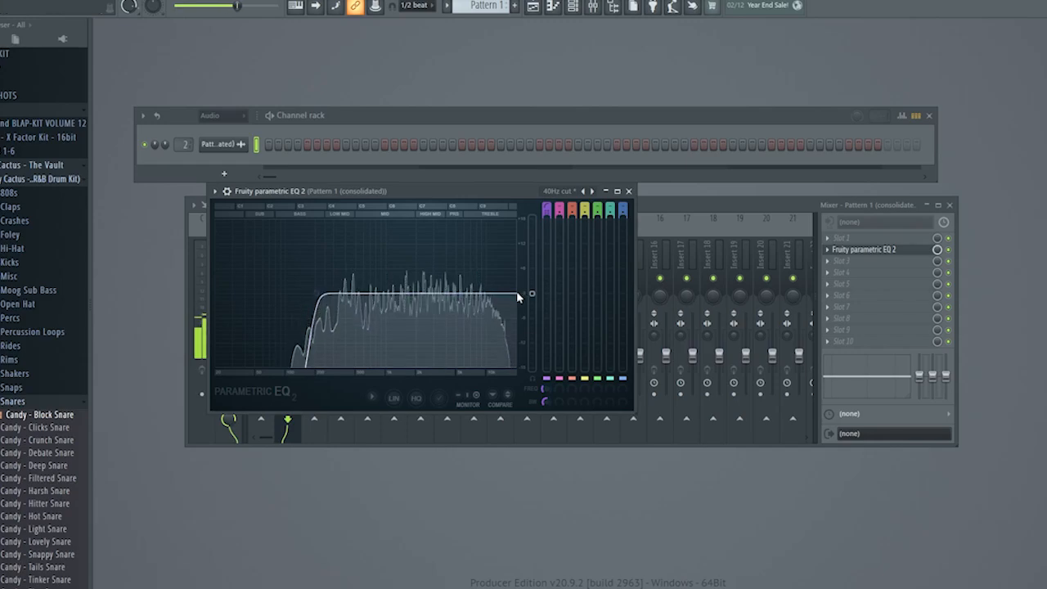
{"action": "left_click", "coordinate": [628, 190]}
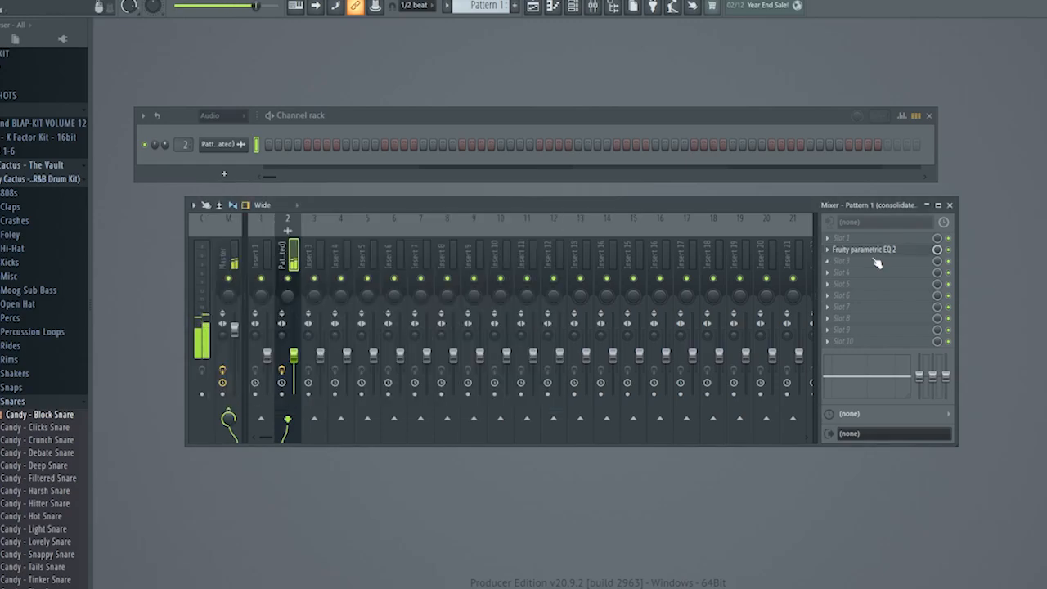
Add a second Fruity Parametric EQ 2 below the first, load its 30Hz - 18kHz cut preset and raise the low cut.
{"action": "left_click", "coordinate": [876, 261]}
{"action": "mouse_move", "coordinate": [847, 274]}
{"action": "left_click", "coordinate": [568, 516]}
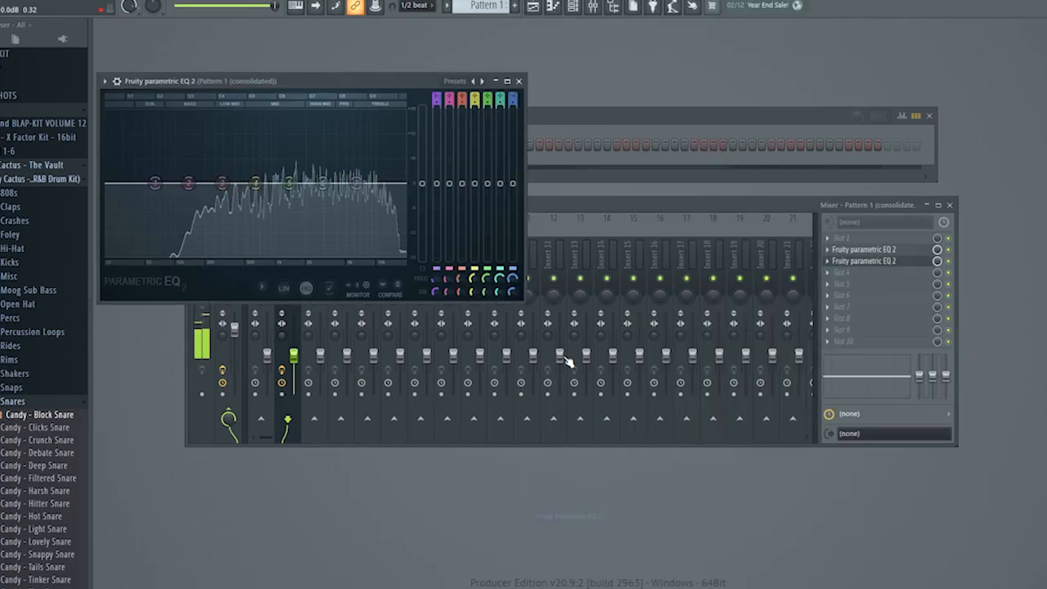
{"action": "left_click", "coordinate": [482, 81]}
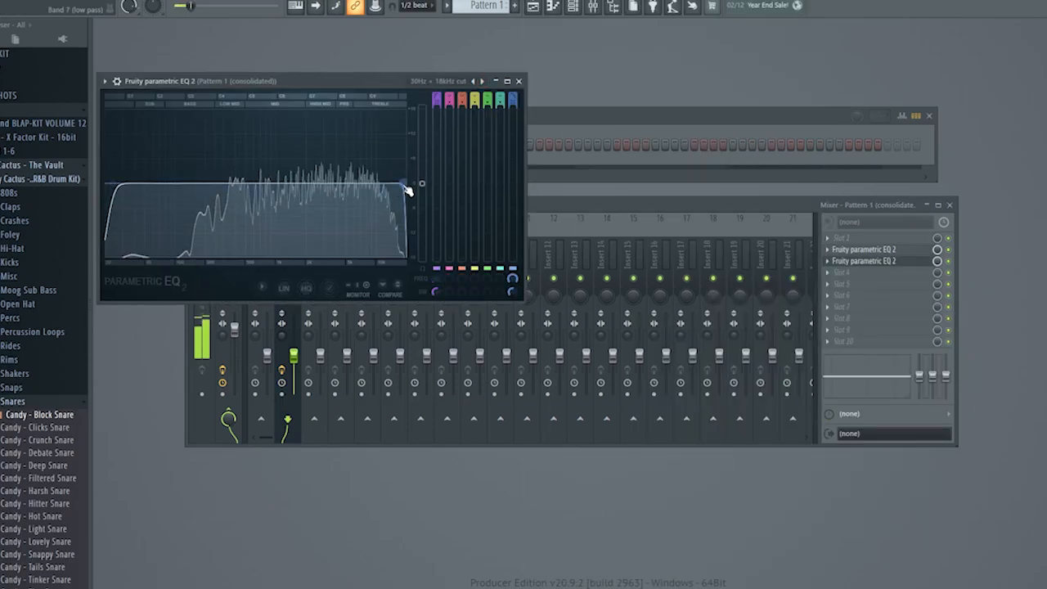
{"action": "left_click_drag", "start_coordinate": [112, 184], "coordinate": [197, 183]}
{"action": "left_click", "coordinate": [519, 81]}
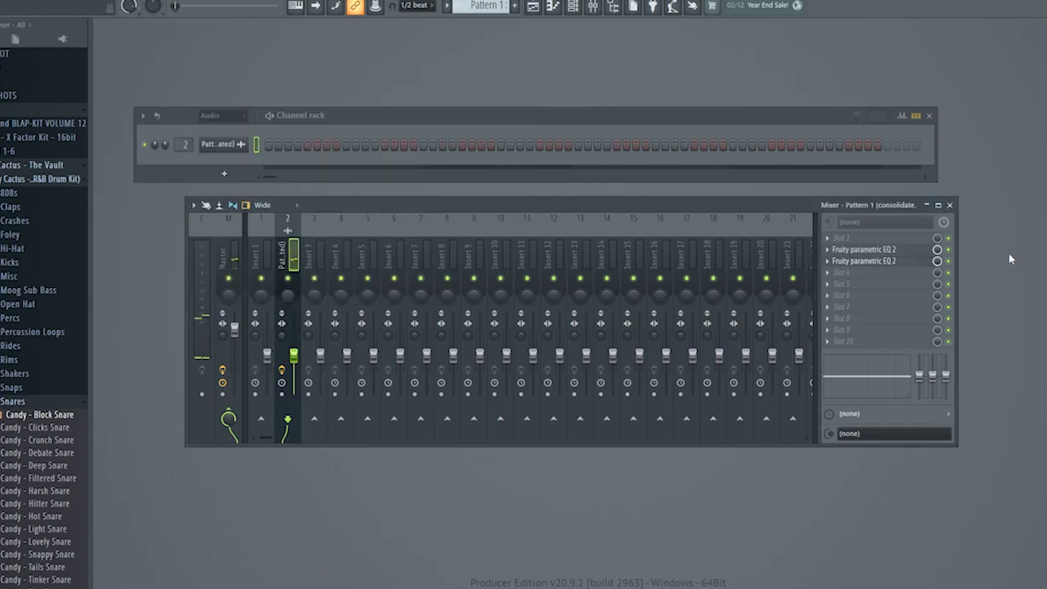
Add RC-20 Retro Color to the slot below the two EQs and load its Vinyl 3 preset.
{"action": "left_click", "coordinate": [873, 276]}
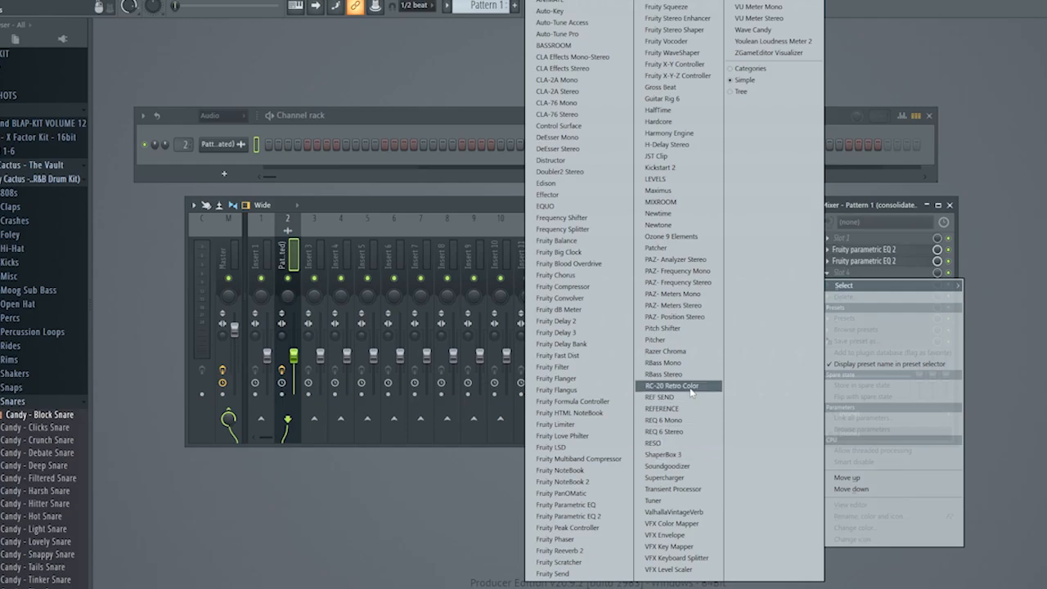
{"action": "left_click", "coordinate": [673, 385]}
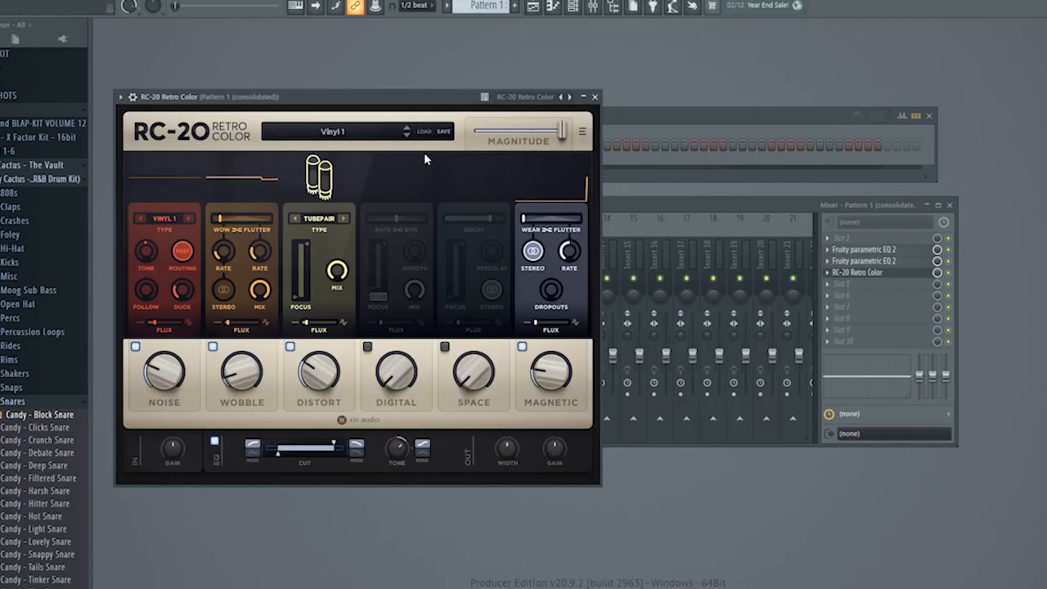
{"action": "left_click", "coordinate": [407, 136]}
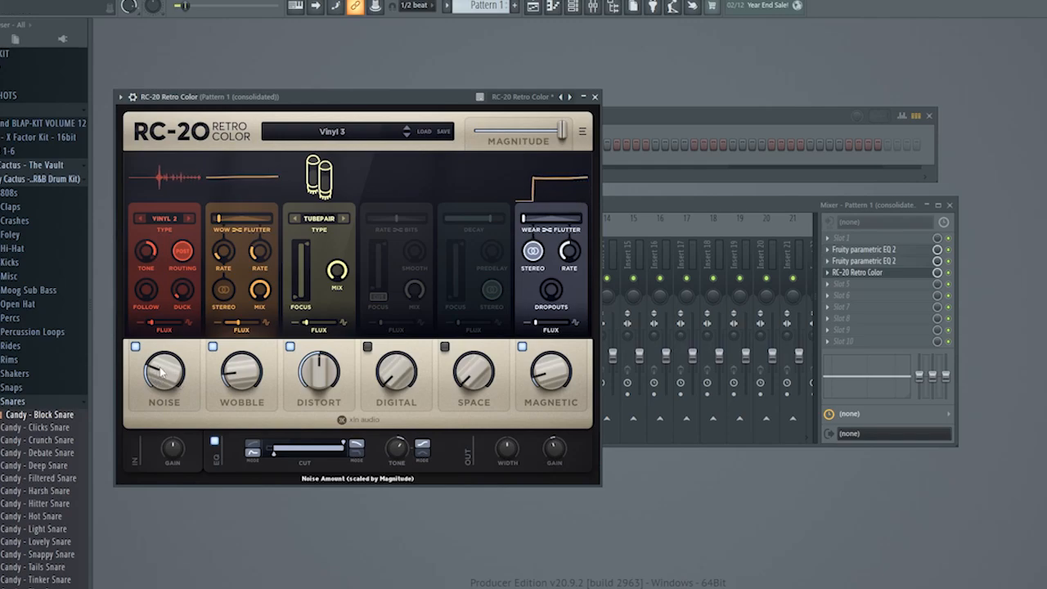
Lower the Noise amount in RC-20, turn Wobble all the way down and switch on the Space module.
{"action": "left_click_drag", "start_coordinate": [156, 377], "coordinate": [157, 387]}
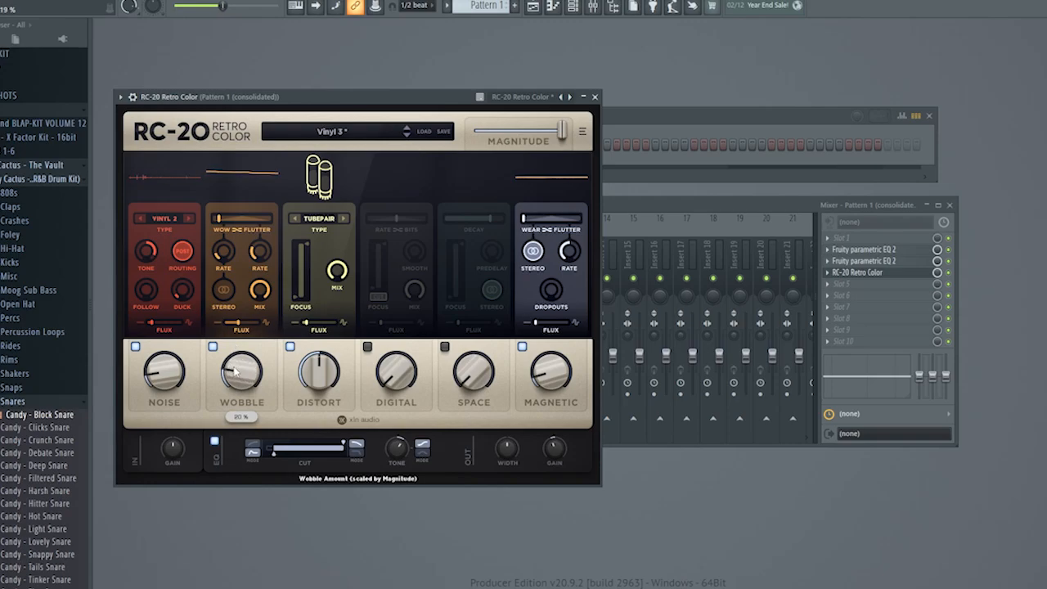
{"action": "left_click_drag", "start_coordinate": [229, 375], "coordinate": [230, 384]}
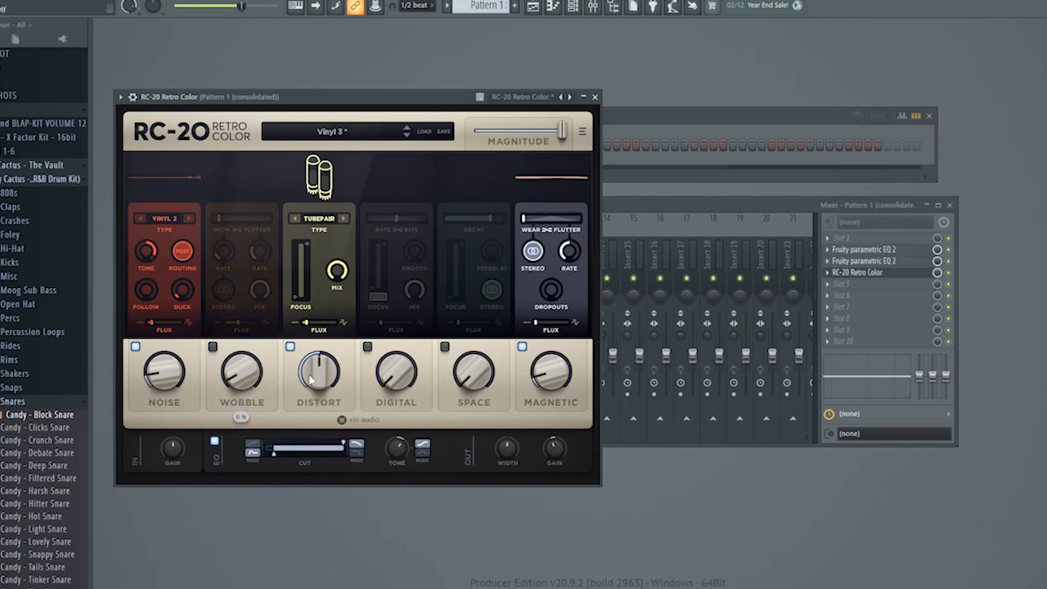
{"action": "left_click", "coordinate": [445, 347]}
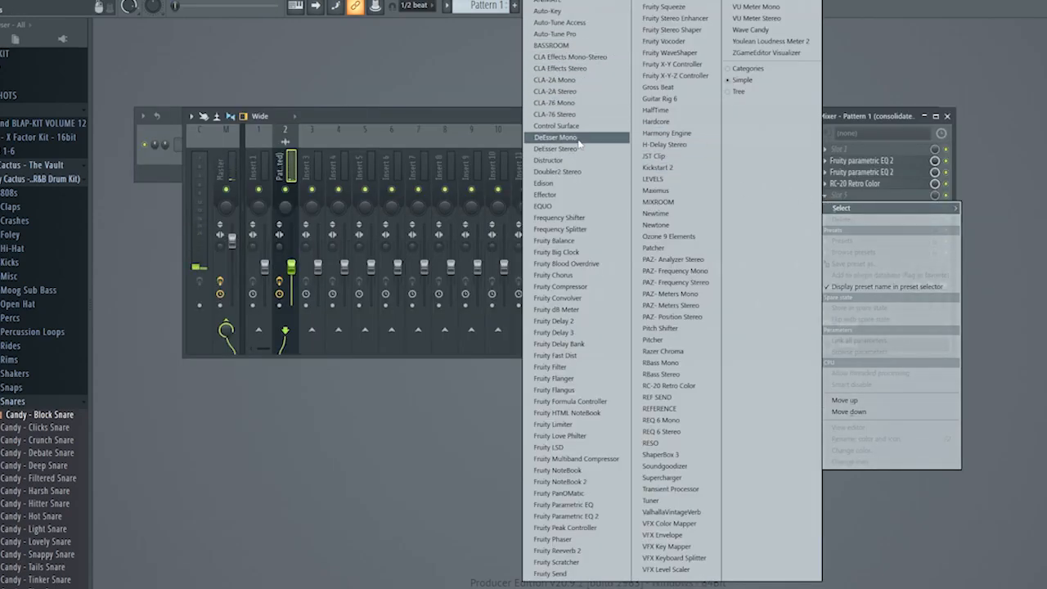
Add Doubler2 Stereo with the Basic Doubler preset below RC-20 and adjust the slot's mix level.
{"action": "left_click", "coordinate": [573, 171]}
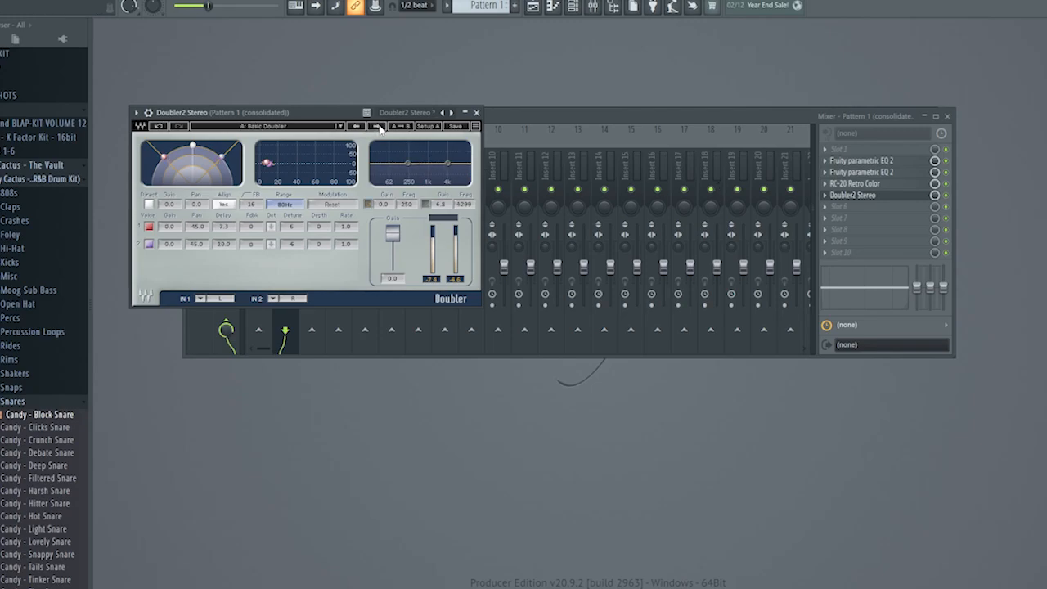
{"action": "left_click", "coordinate": [938, 194]}
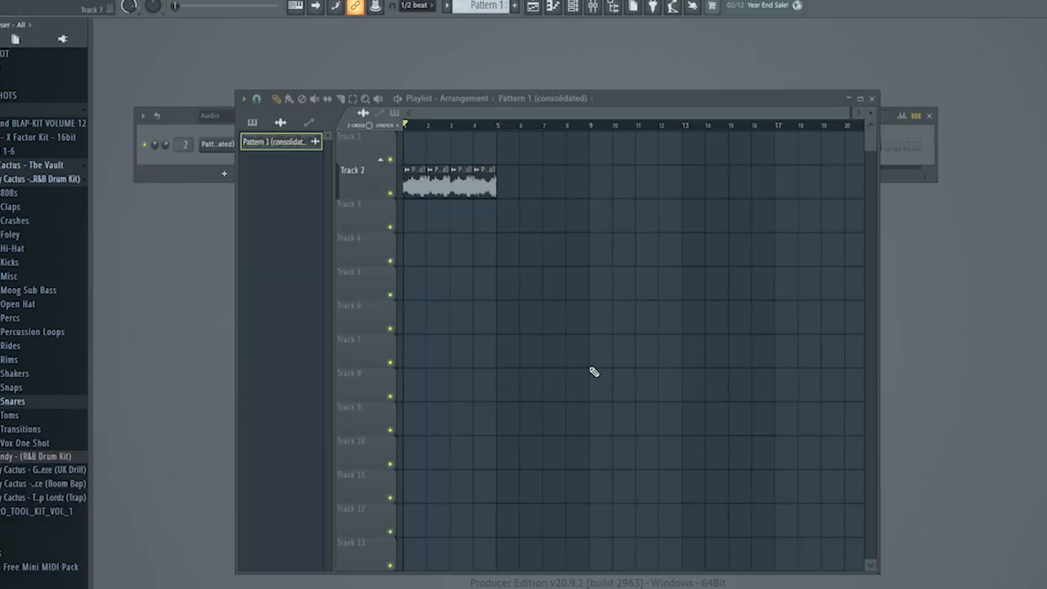
Collapse the R&B drum kit, open the Boom Bap kit's Hi Hats folder and start playing the loop.
{"action": "left_click", "coordinate": [68, 180]}
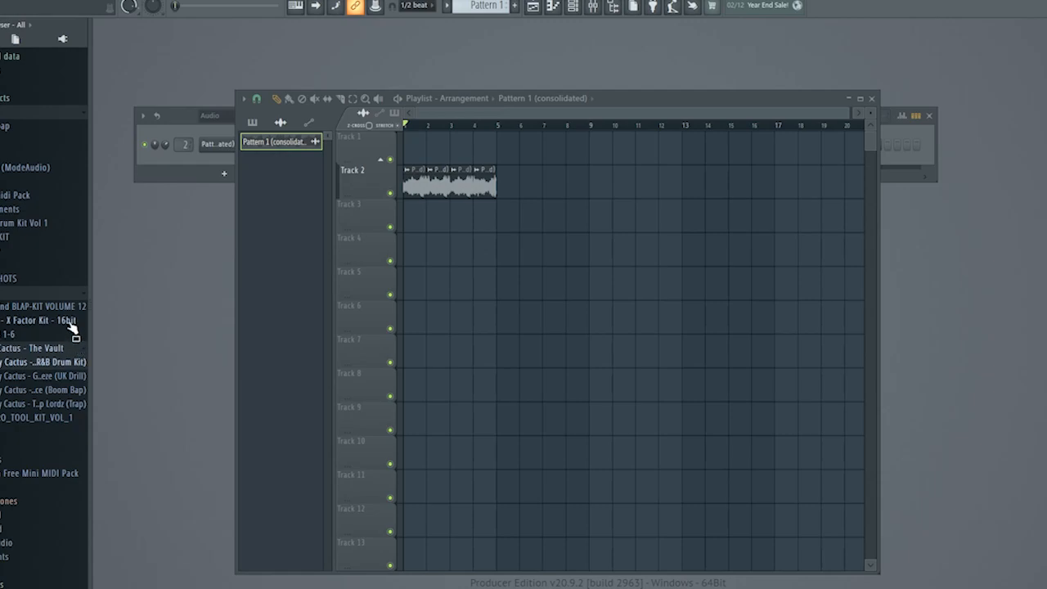
{"action": "left_click", "coordinate": [51, 398]}
{"action": "scroll", "coordinate": [54, 458], "scroll_direction": "down", "scroll_amount": 3}
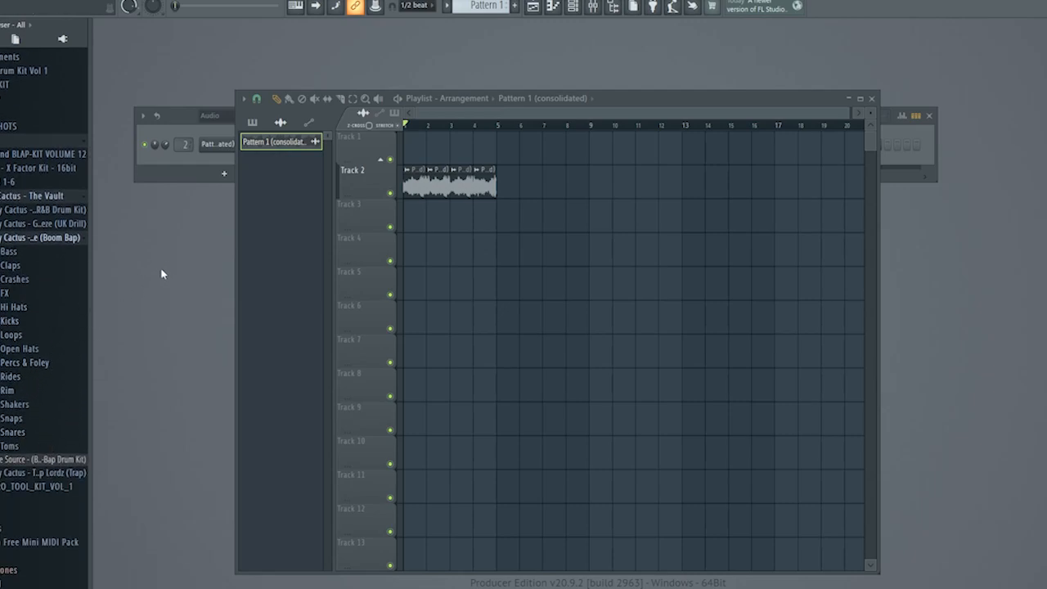
{"action": "key", "text": "space"}
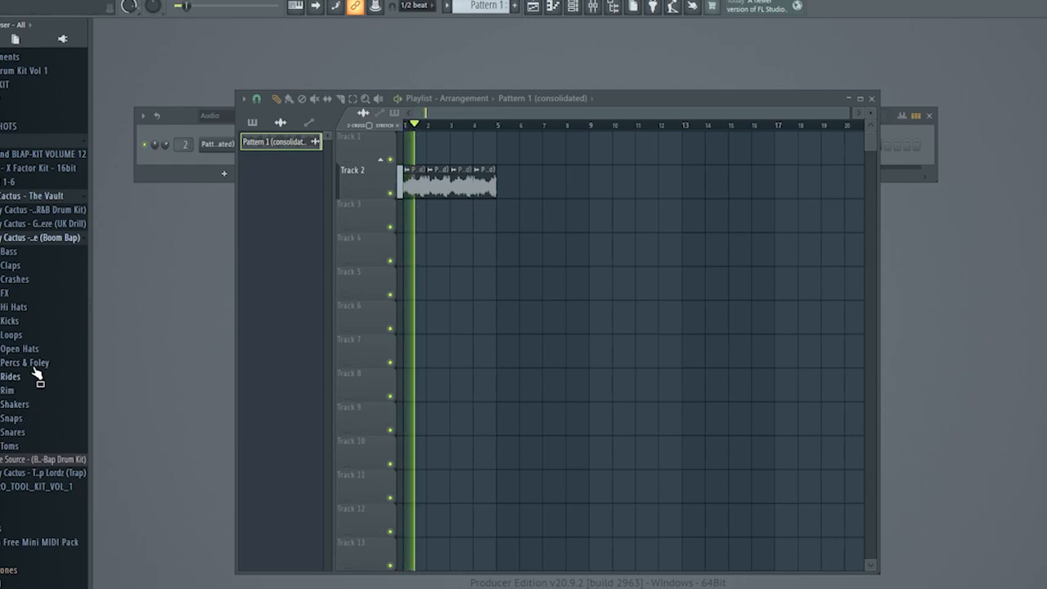
{"action": "left_click", "coordinate": [15, 307]}
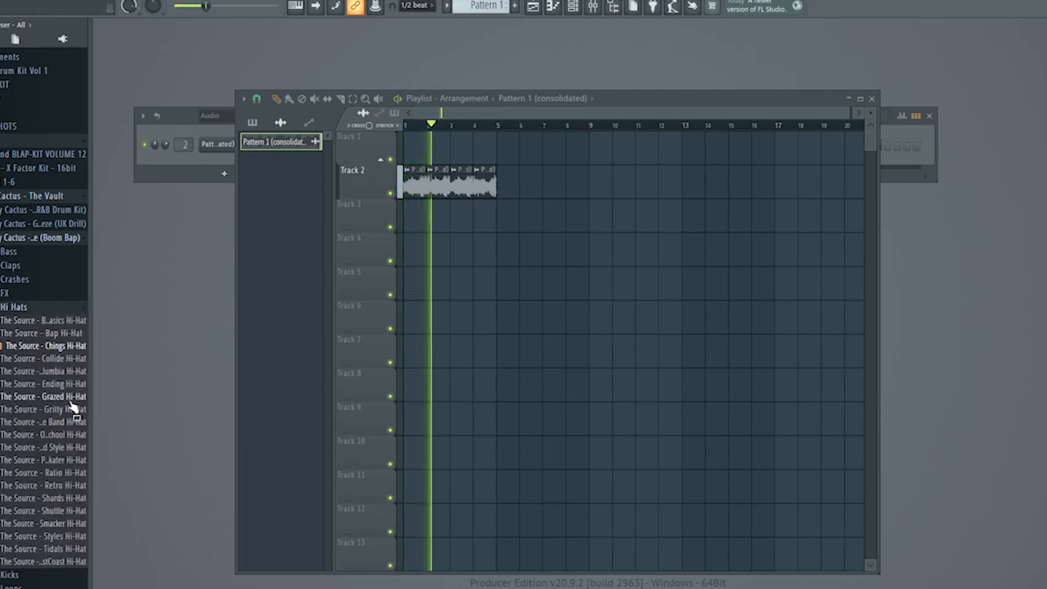
Audition the Grazed, Retro, Shards, Shuttle, Smacker and Styles hi-hats over the loop, and stop playback.
{"action": "left_click", "coordinate": [41, 396]}
{"action": "left_click", "coordinate": [61, 485]}
{"action": "left_click", "coordinate": [64, 497]}
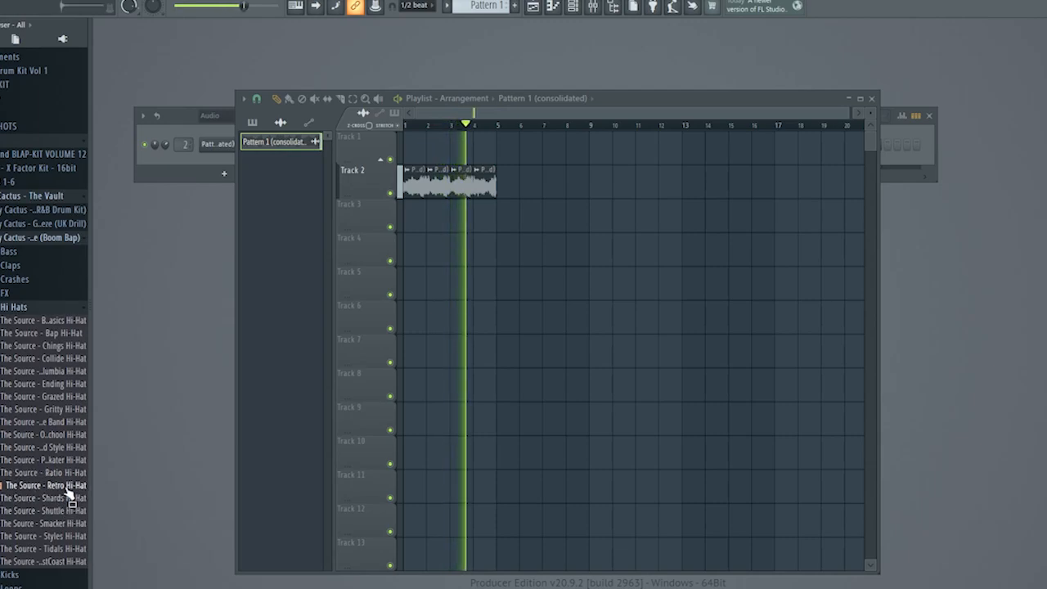
{"action": "left_click", "coordinate": [68, 512]}
{"action": "left_click", "coordinate": [71, 522]}
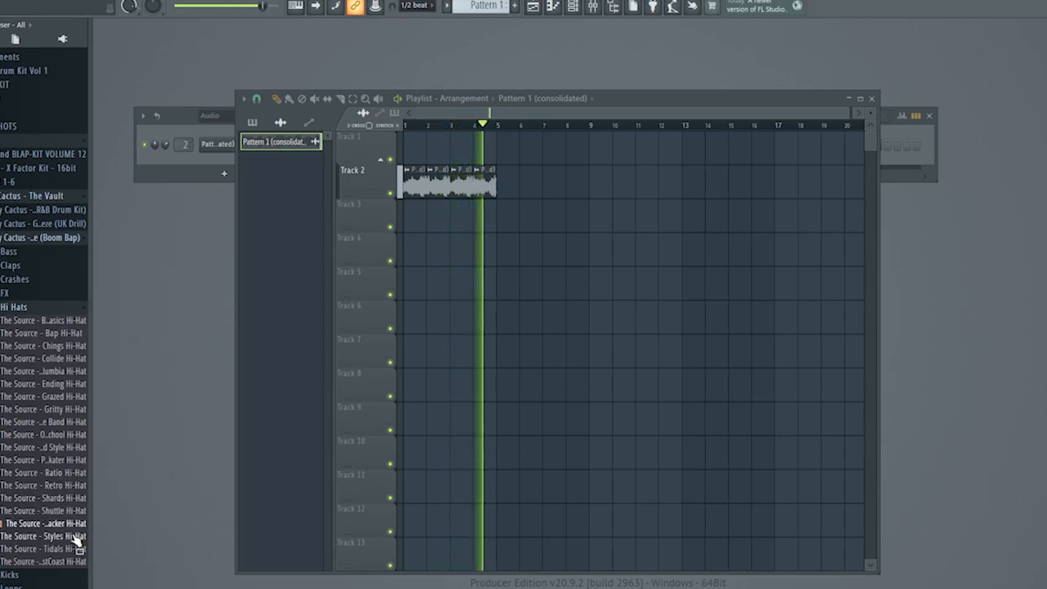
{"action": "left_click", "coordinate": [74, 537]}
{"action": "key", "text": "space"}
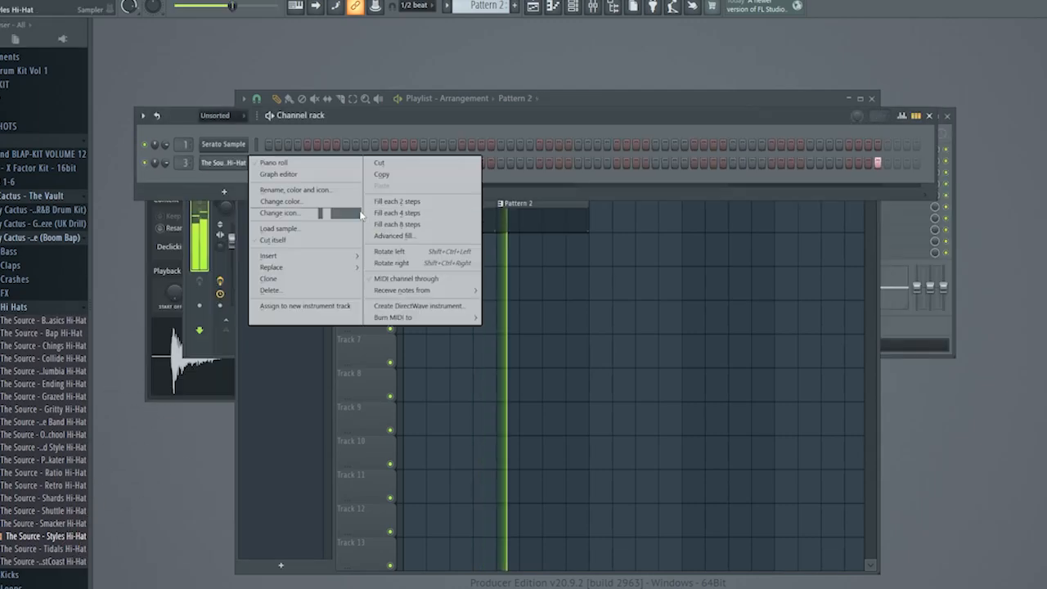
Sequence the Styles Hi-Hat on every second step of Pattern 2, routed to mixer track 3, and place the pattern on Track 3.
{"action": "left_click", "coordinate": [386, 202]}
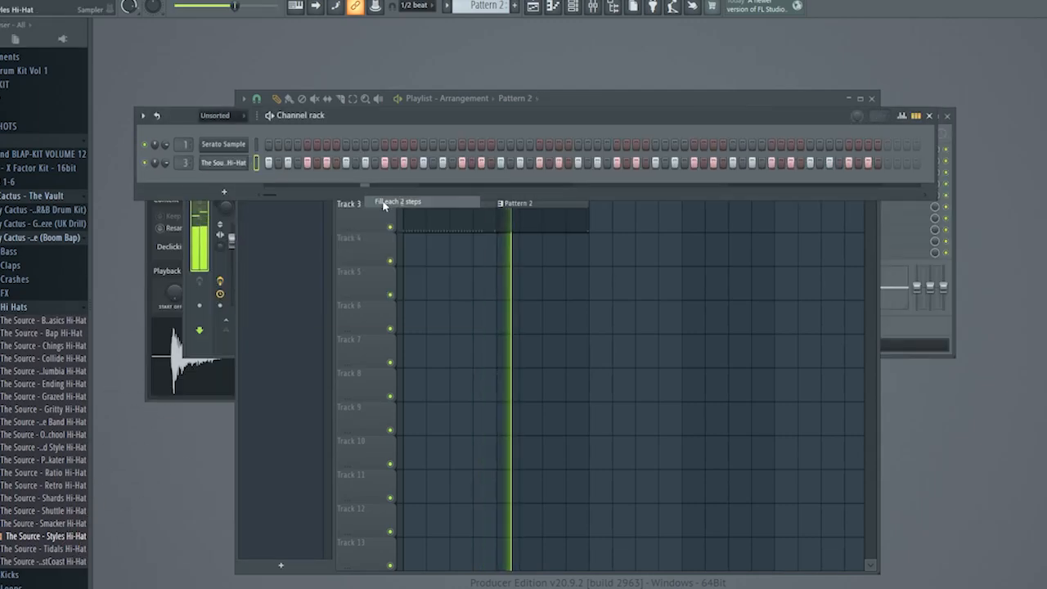
{"action": "left_click", "coordinate": [233, 163]}
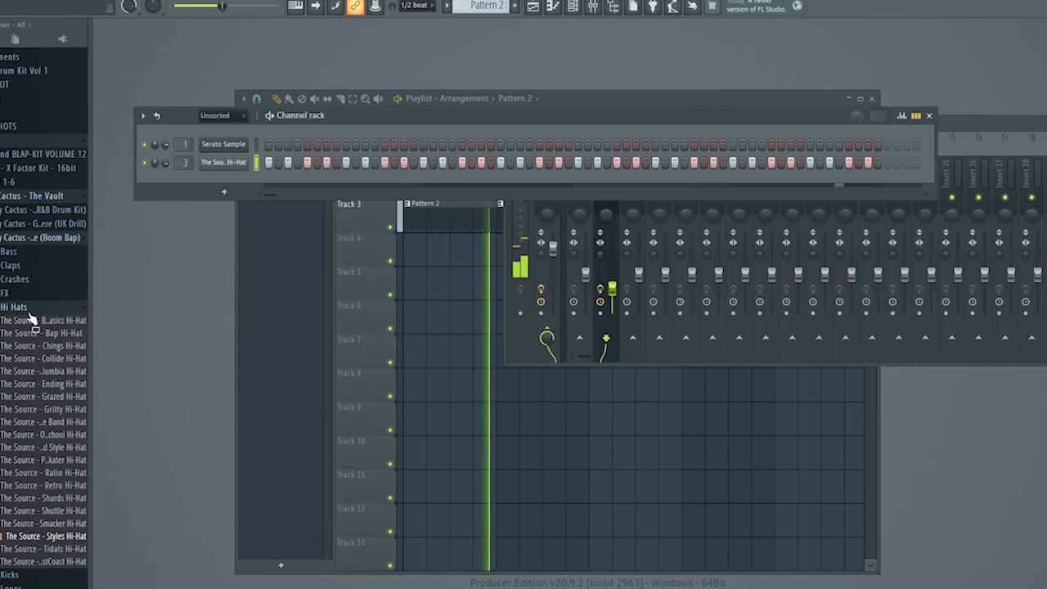
Add the Core Snare from the Boom Bap kit's Snares folder as a new channel and route it to mixer track 4.
{"action": "left_click", "coordinate": [29, 308]}
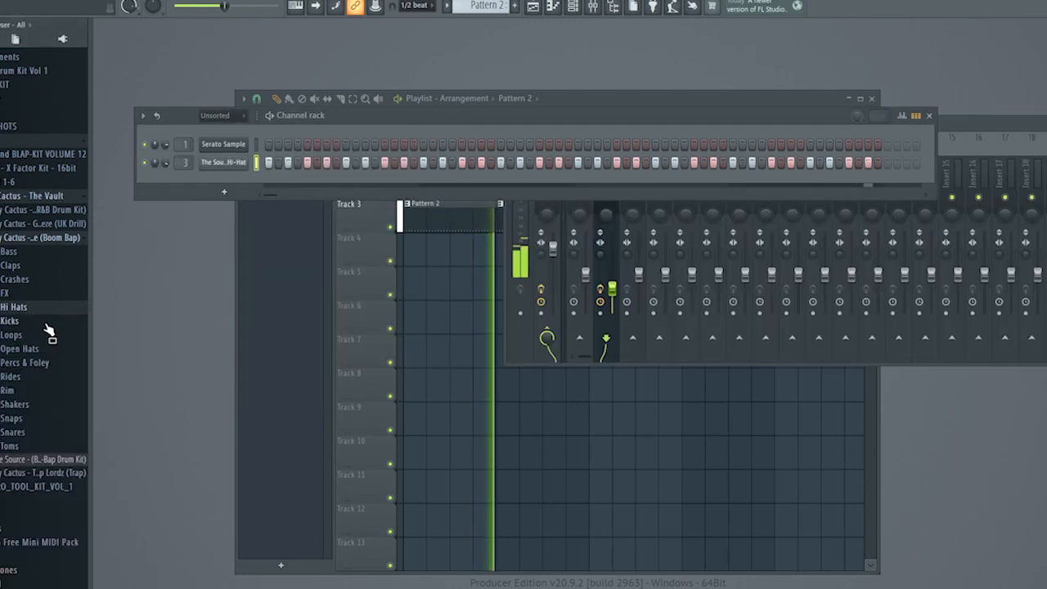
{"action": "left_click", "coordinate": [33, 432]}
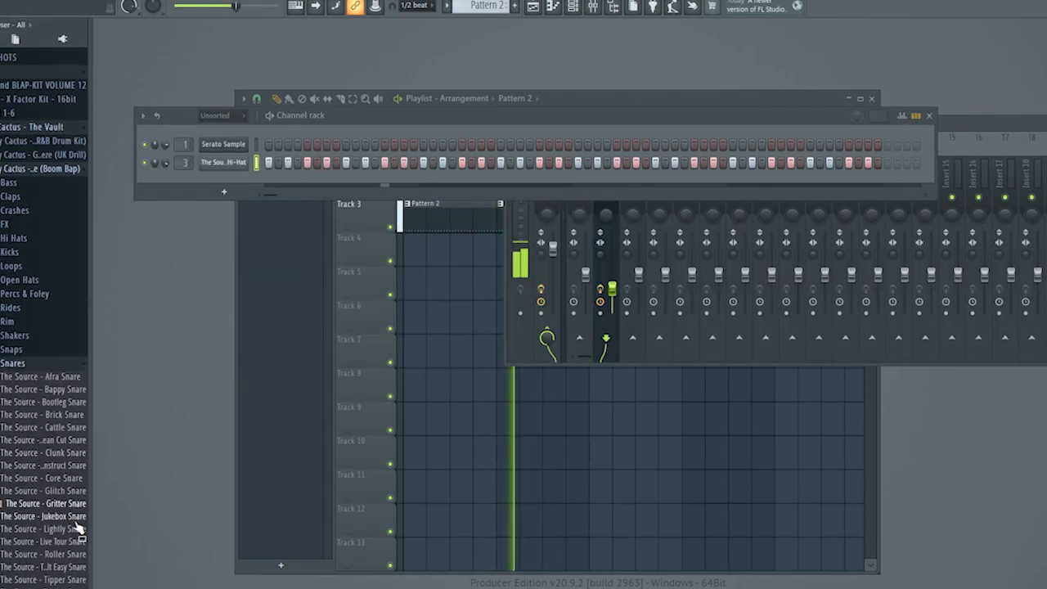
{"action": "left_click_drag", "start_coordinate": [78, 478], "coordinate": [237, 168]}
{"action": "left_click", "coordinate": [223, 162]}
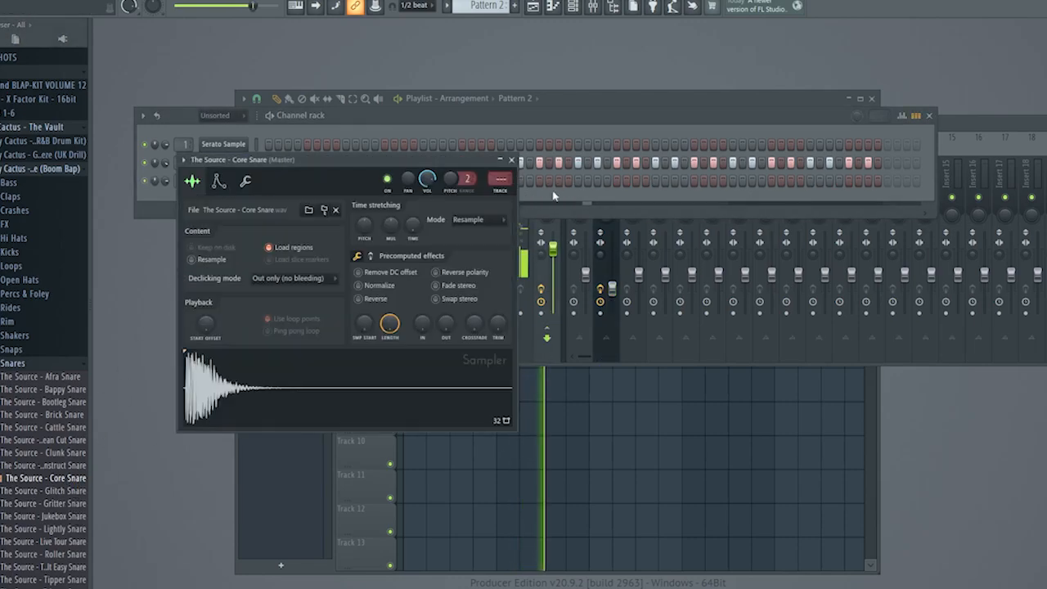
{"action": "left_click", "coordinate": [506, 193]}
{"action": "left_click", "coordinate": [496, 160]}
{"action": "left_click", "coordinate": [512, 159]}
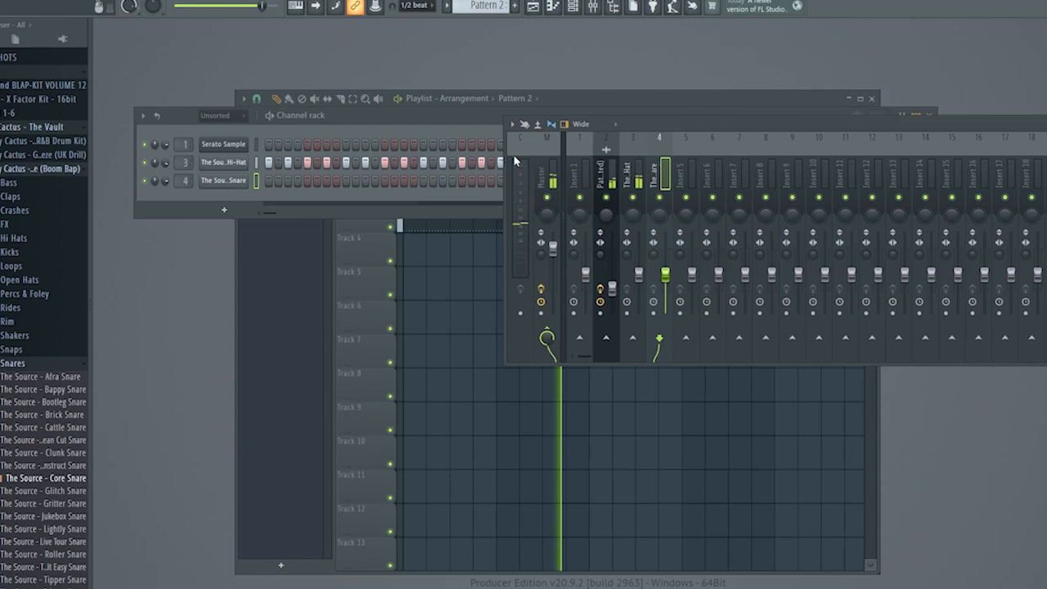
Program the Core Snare on step 5 and every eighth step after it across the four bars of Pattern 2.
{"action": "left_click", "coordinate": [308, 181]}
{"action": "left_click", "coordinate": [384, 180]}
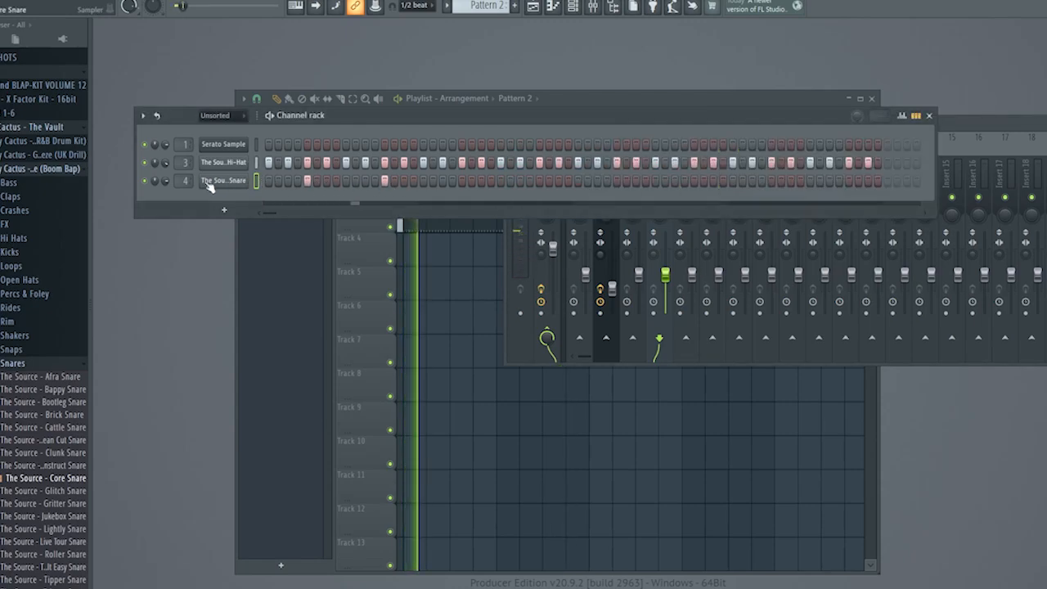
{"action": "left_click", "coordinate": [462, 181]}
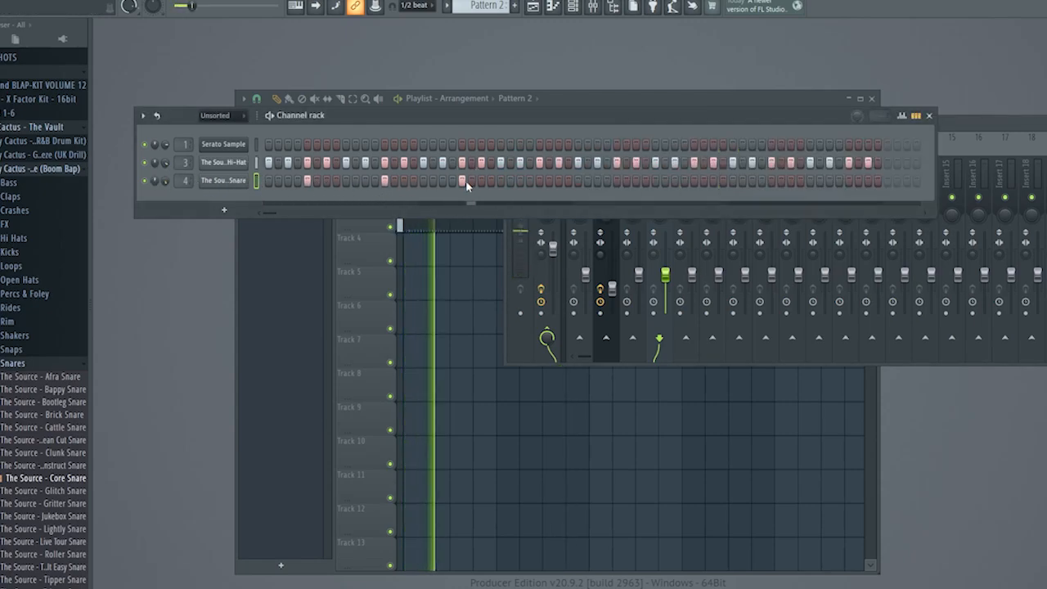
{"action": "left_click", "coordinate": [539, 181]}
{"action": "left_click", "coordinate": [616, 181]}
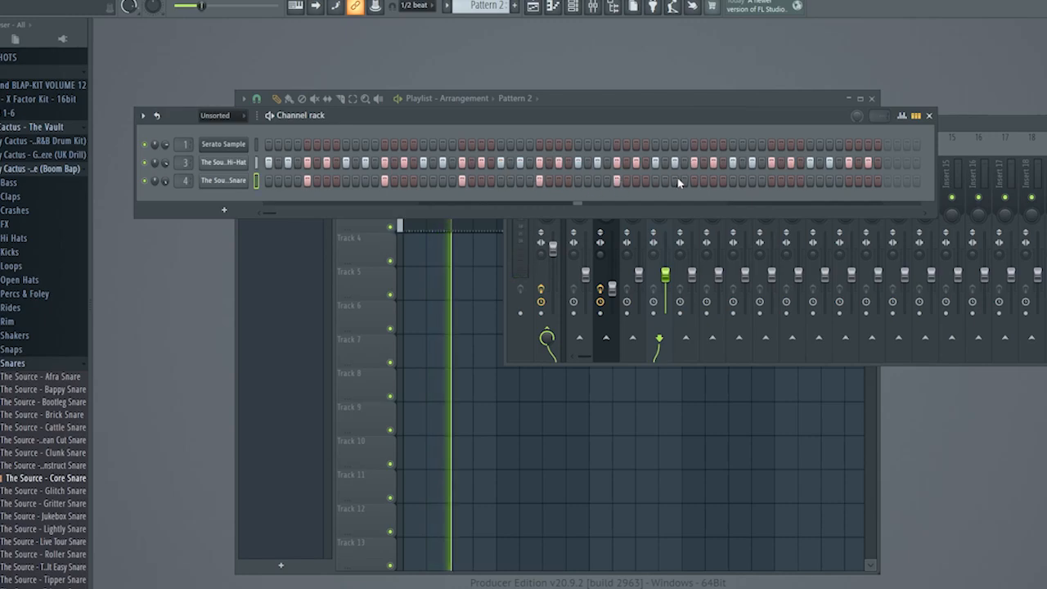
{"action": "left_click", "coordinate": [694, 181]}
{"action": "left_click", "coordinate": [771, 180]}
{"action": "left_click", "coordinate": [849, 181]}
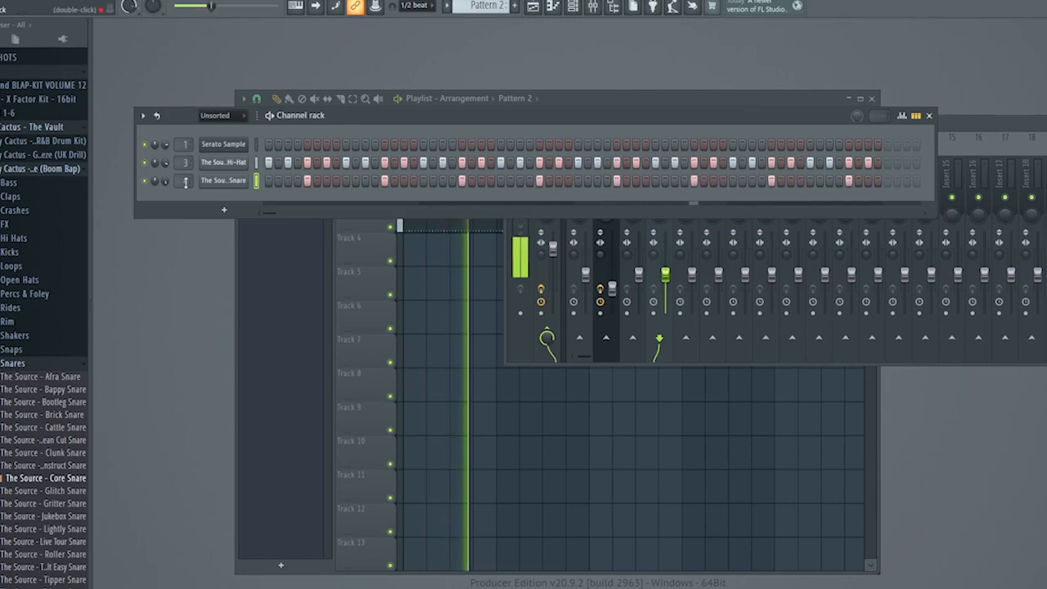
Open the Core Snare in the piano roll, set snapping to 1/6 step and shift all snare notes slightly late.
{"action": "right_click", "coordinate": [245, 178]}
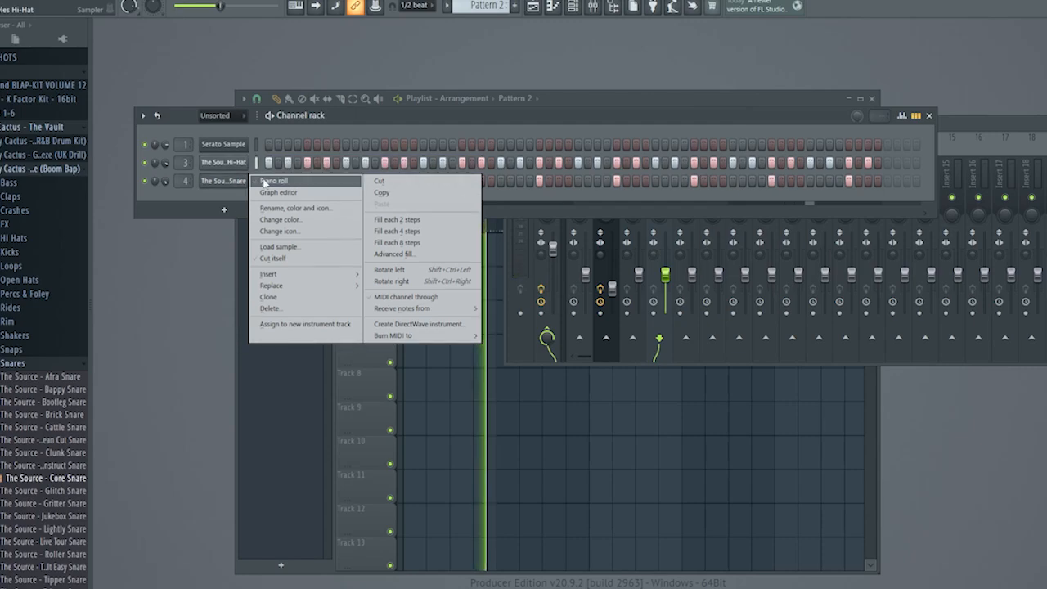
{"action": "left_click", "coordinate": [264, 181]}
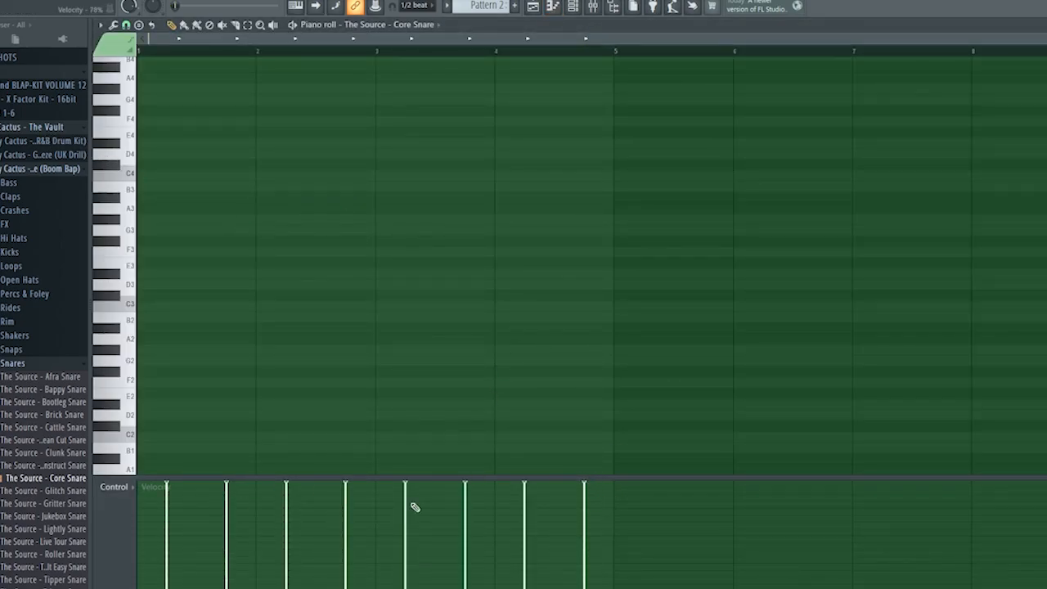
{"action": "scroll", "coordinate": [260, 311], "scroll_direction": "up", "scroll_amount": 4}
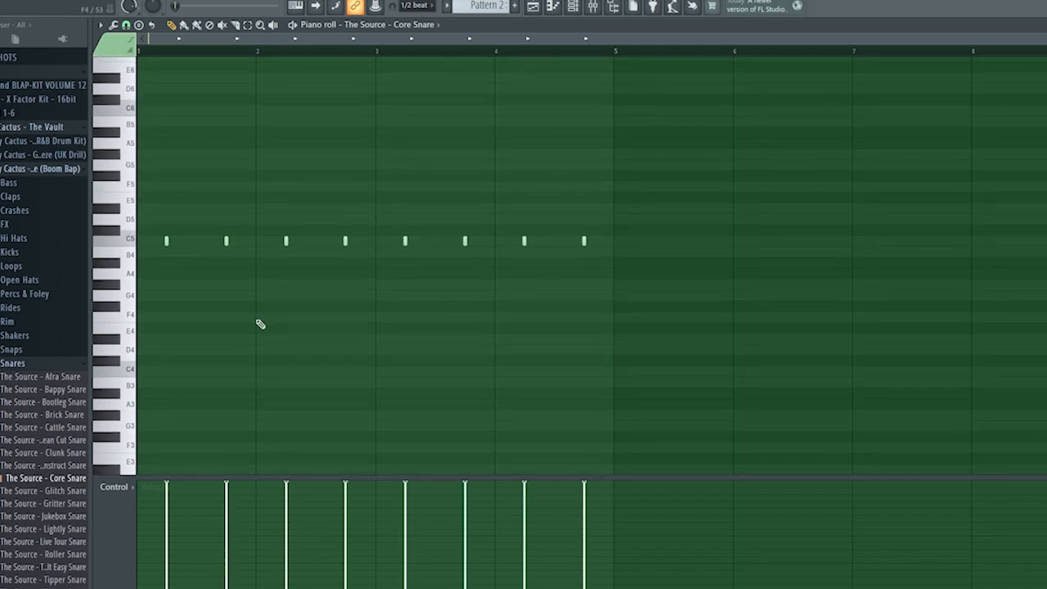
{"action": "key", "text": "ctrl+a"}
{"action": "left_click", "coordinate": [126, 24]}
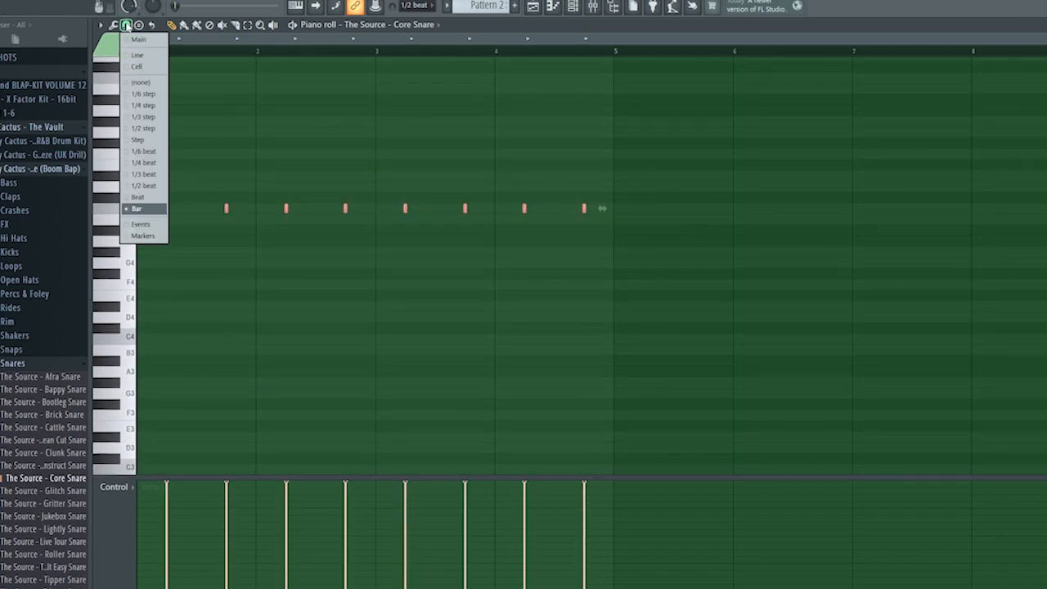
{"action": "left_click", "coordinate": [153, 95]}
{"action": "scroll", "coordinate": [241, 232], "scroll_direction": "up", "scroll_amount": 4}
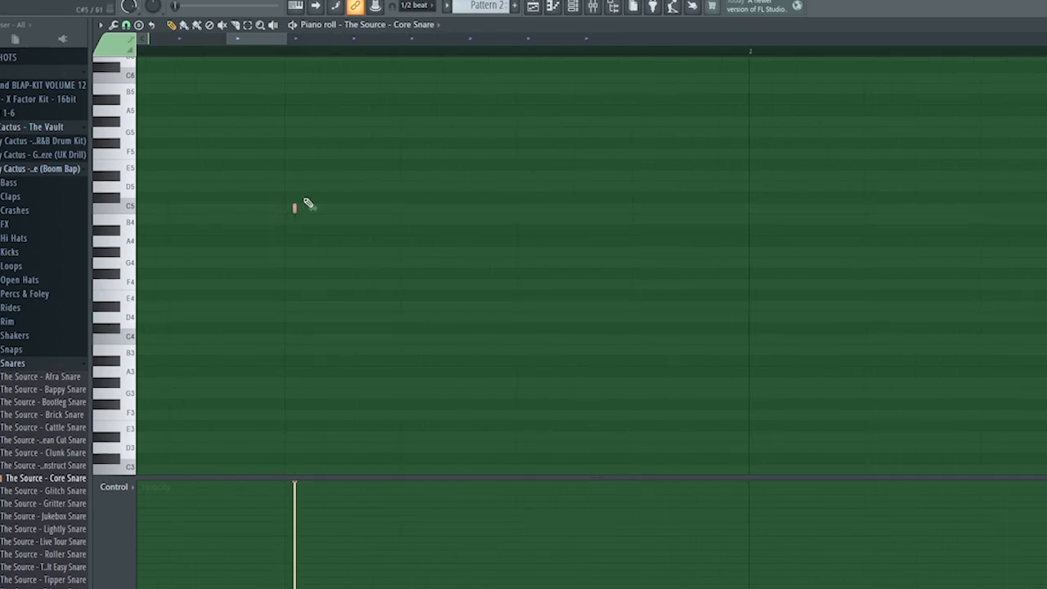
Play back Pattern 2 to check the timing of the off-grid Core Snare notes, and close the piano roll.
{"action": "scroll", "coordinate": [270, 290], "scroll_direction": "down", "scroll_amount": 5}
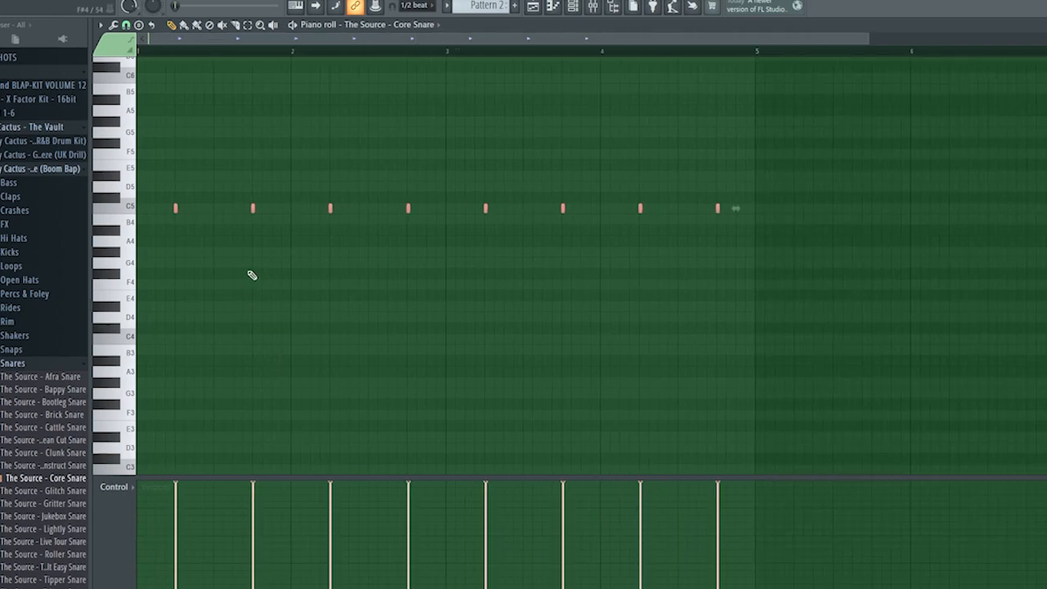
{"action": "key", "text": "space"}
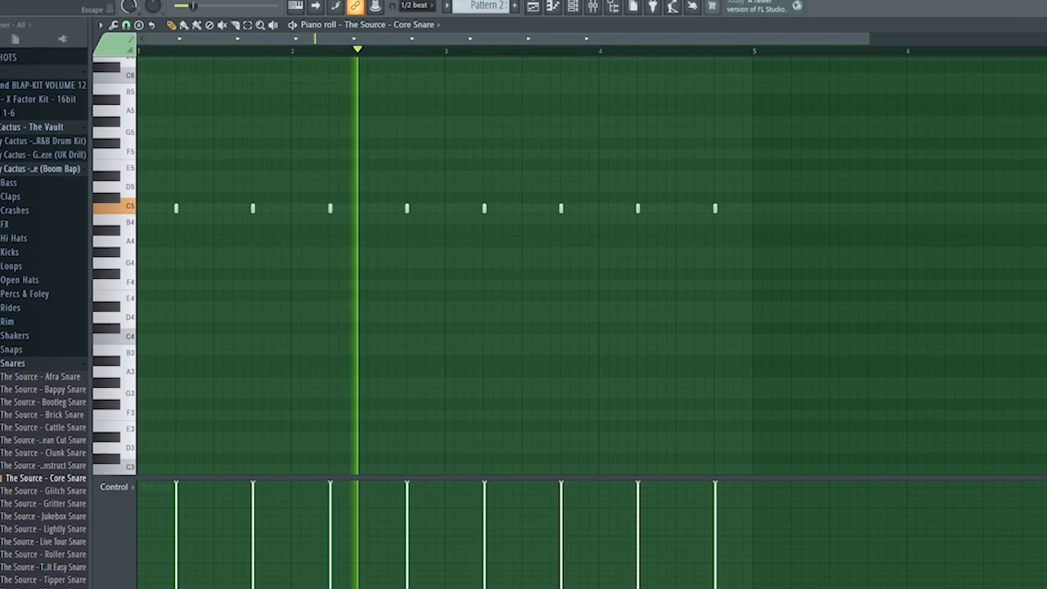
{"action": "left_click", "coordinate": [1044, 25]}
Add the Hit Open Hat from the Open Hats folder, routed to mixer track 5, and program it on steps 15 and 55.
{"action": "left_click", "coordinate": [41, 365]}
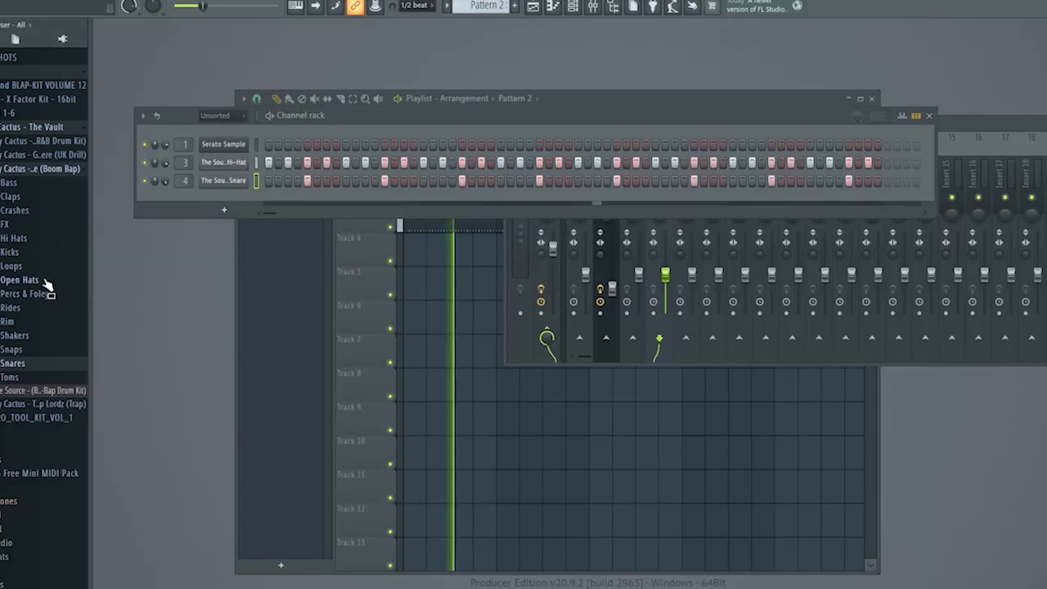
{"action": "left_click", "coordinate": [41, 281]}
{"action": "left_click", "coordinate": [44, 331]}
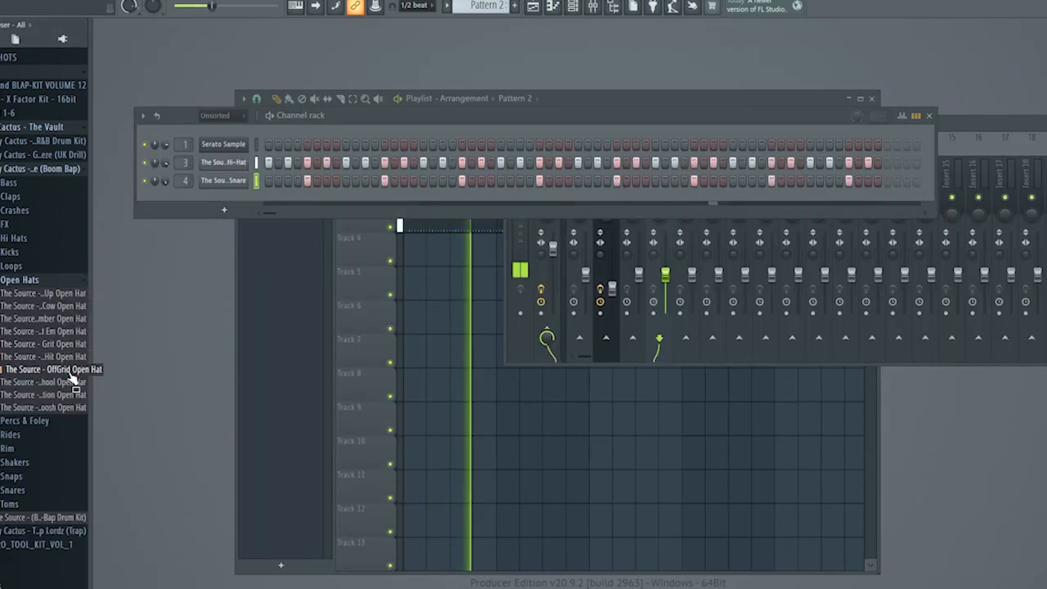
{"action": "left_click", "coordinate": [59, 358]}
{"action": "left_click_drag", "start_coordinate": [59, 360], "coordinate": [229, 199]}
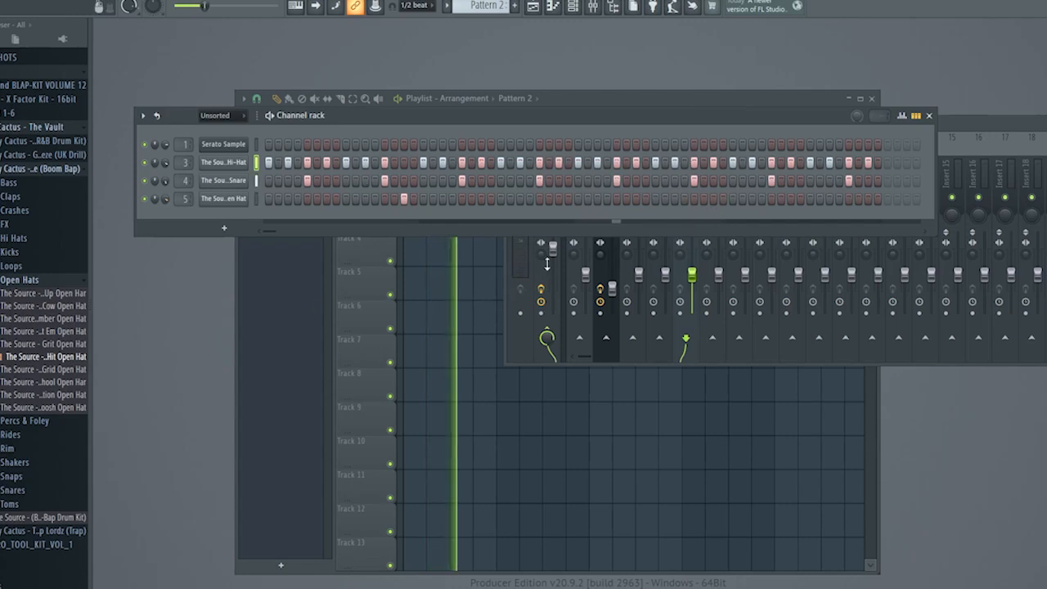
{"action": "left_click", "coordinate": [792, 199]}
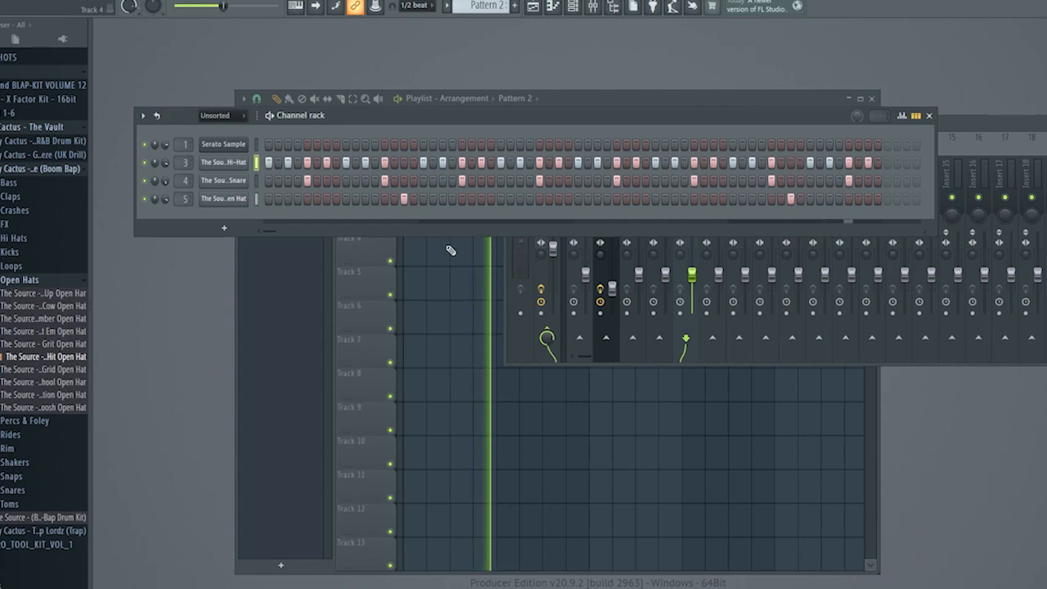
Add the Straight Shaker from the kit's Shakers folder as a new channel and route it to mixer track 6.
{"action": "left_click", "coordinate": [32, 281]}
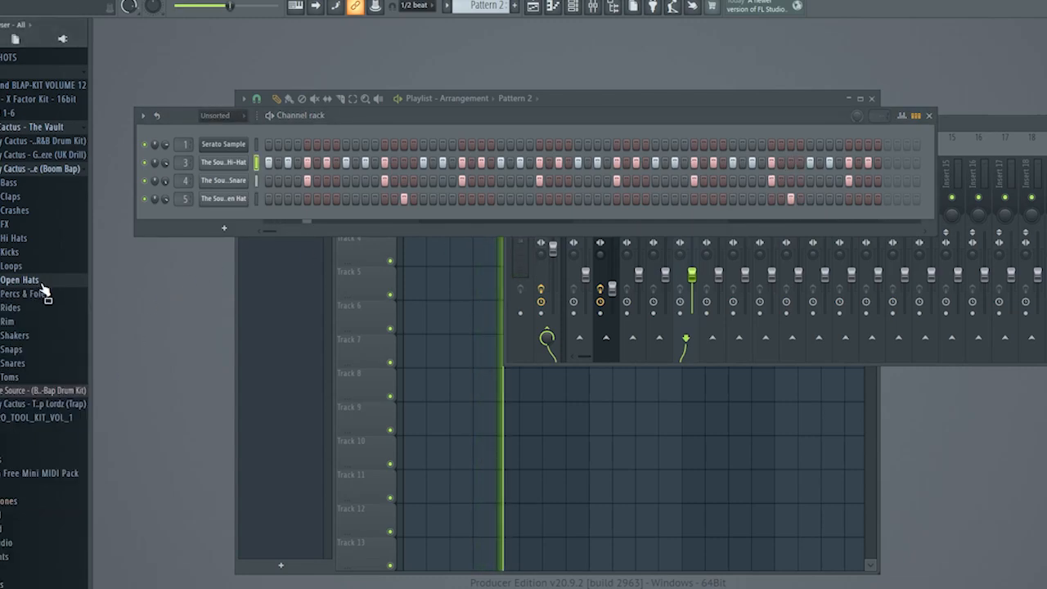
{"action": "left_click", "coordinate": [45, 336]}
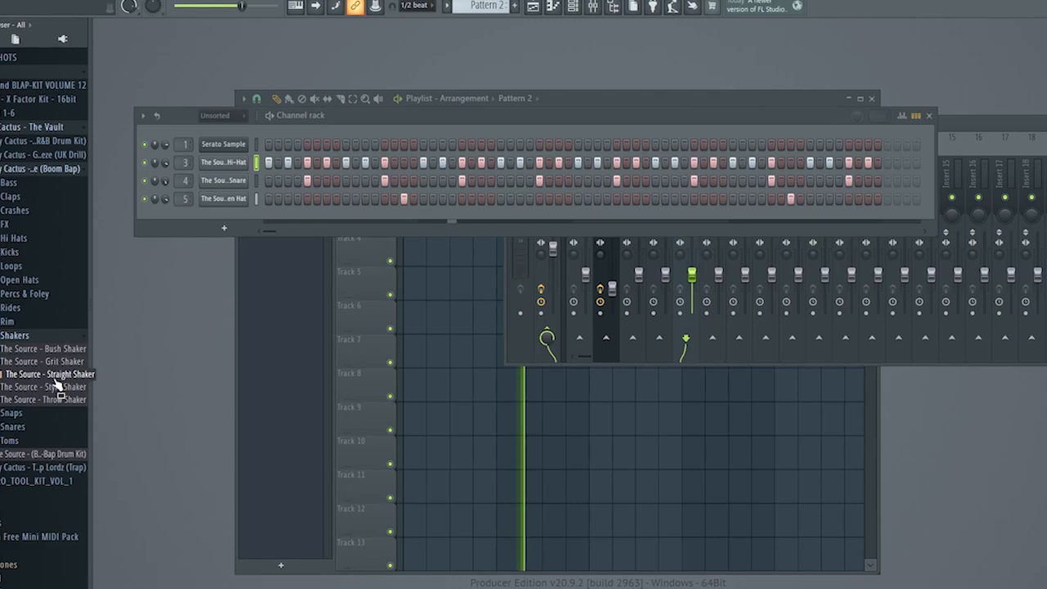
{"action": "left_click_drag", "start_coordinate": [56, 381], "coordinate": [223, 221]}
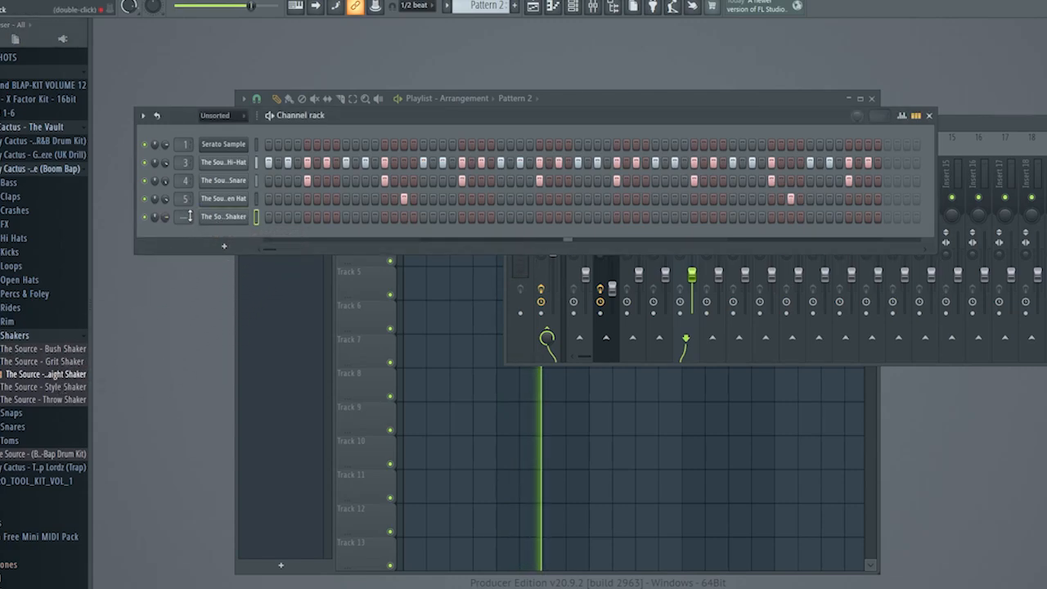
{"action": "left_click", "coordinate": [217, 217]}
{"action": "left_click", "coordinate": [532, 223]}
{"action": "left_click", "coordinate": [493, 193]}
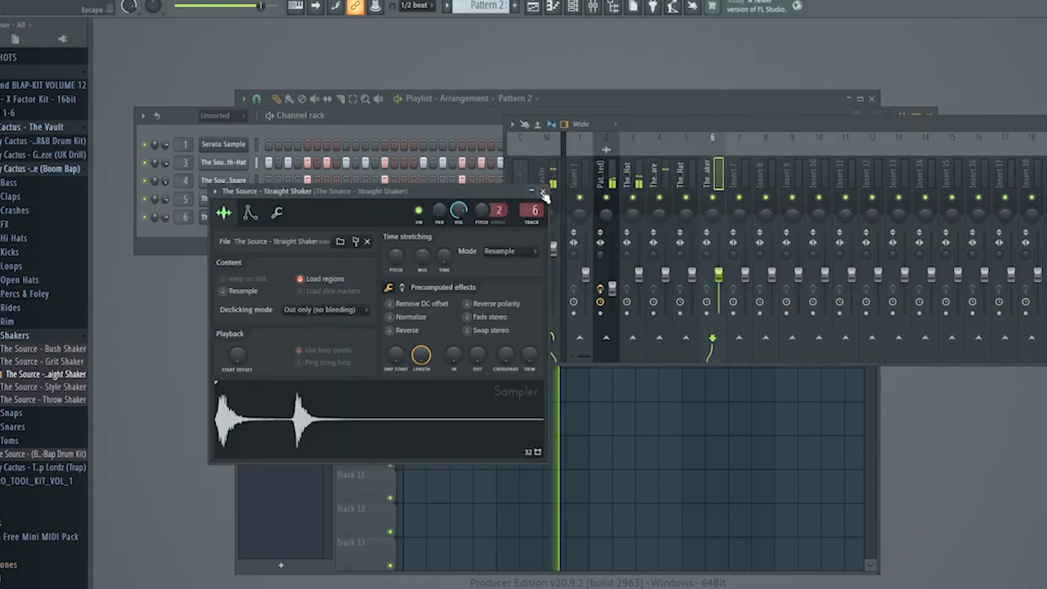
{"action": "left_click", "coordinate": [544, 191]}
{"action": "key", "text": "space"}
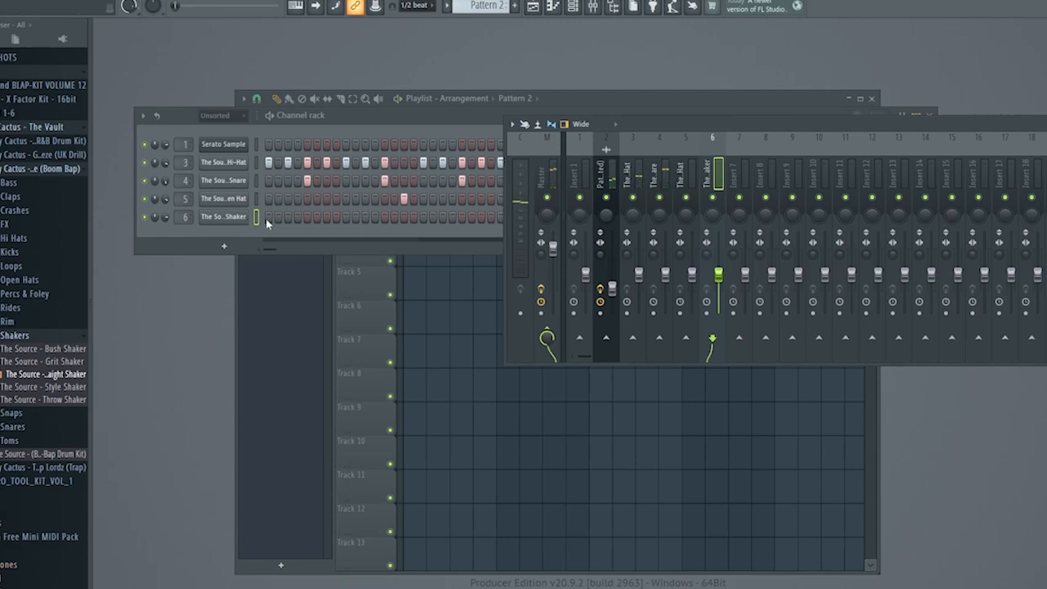
Fill all 64 steps of Pattern 2 with the Straight Shaker and vary its note velocities in the piano roll.
{"action": "left_click_drag", "start_coordinate": [267, 219], "coordinate": [557, 220]}
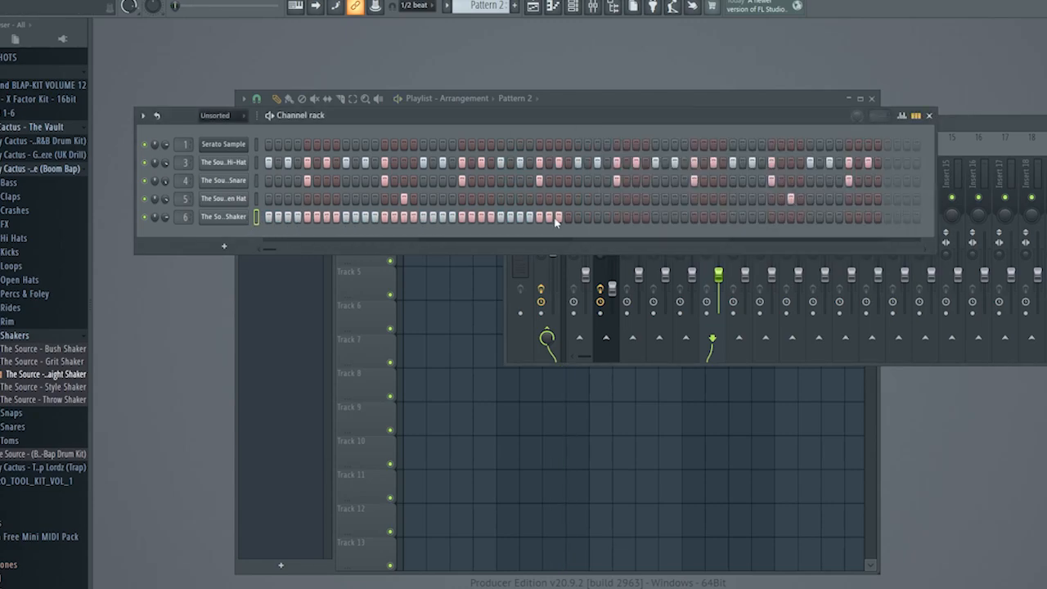
{"action": "right_click", "coordinate": [231, 218]}
{"action": "left_click", "coordinate": [232, 218]}
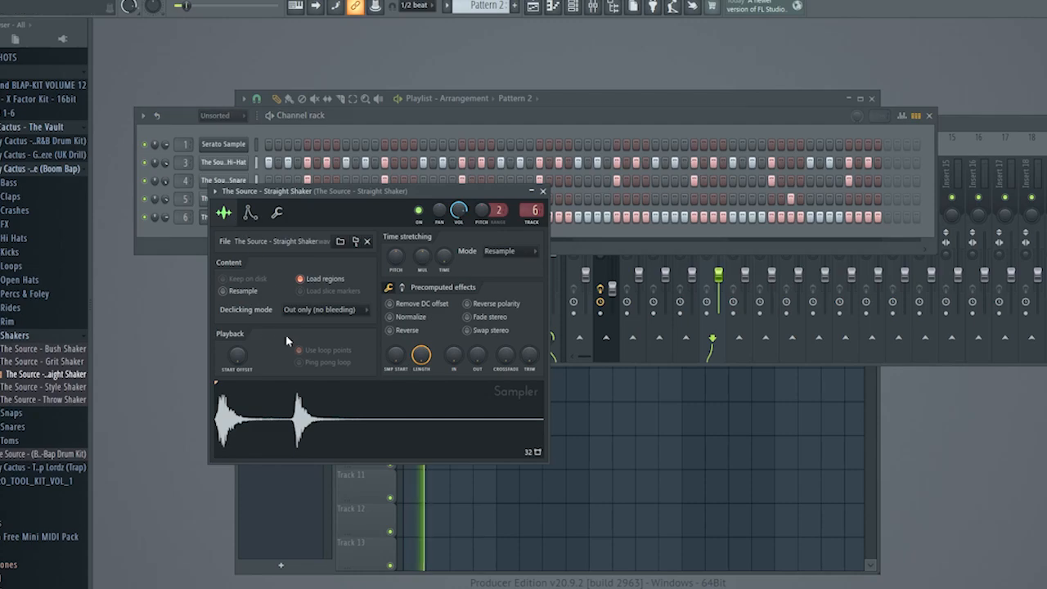
{"action": "left_click", "coordinate": [545, 193]}
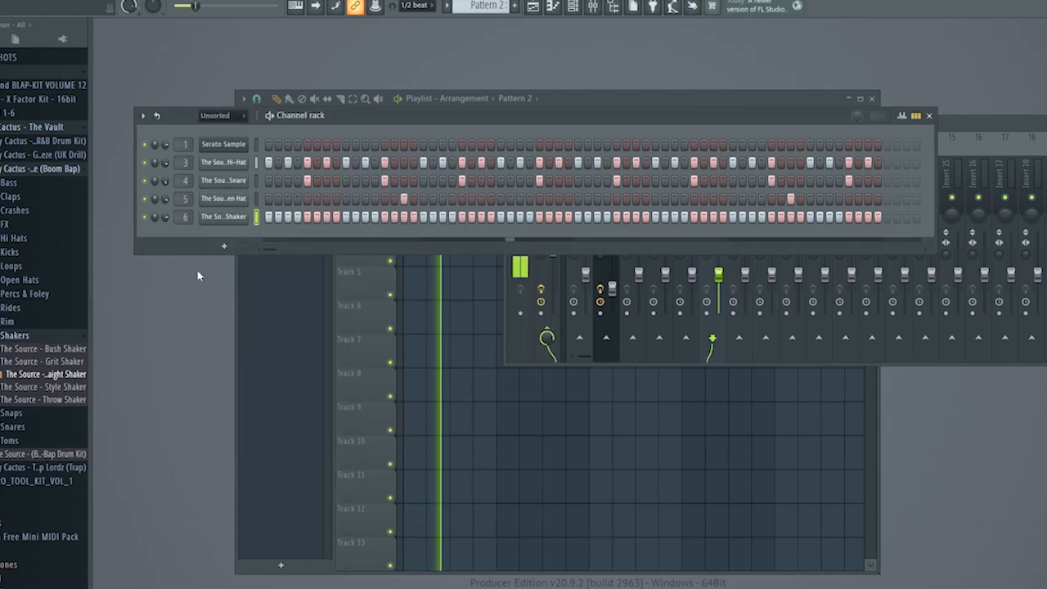
{"action": "right_click", "coordinate": [237, 216]}
{"action": "left_click", "coordinate": [274, 217]}
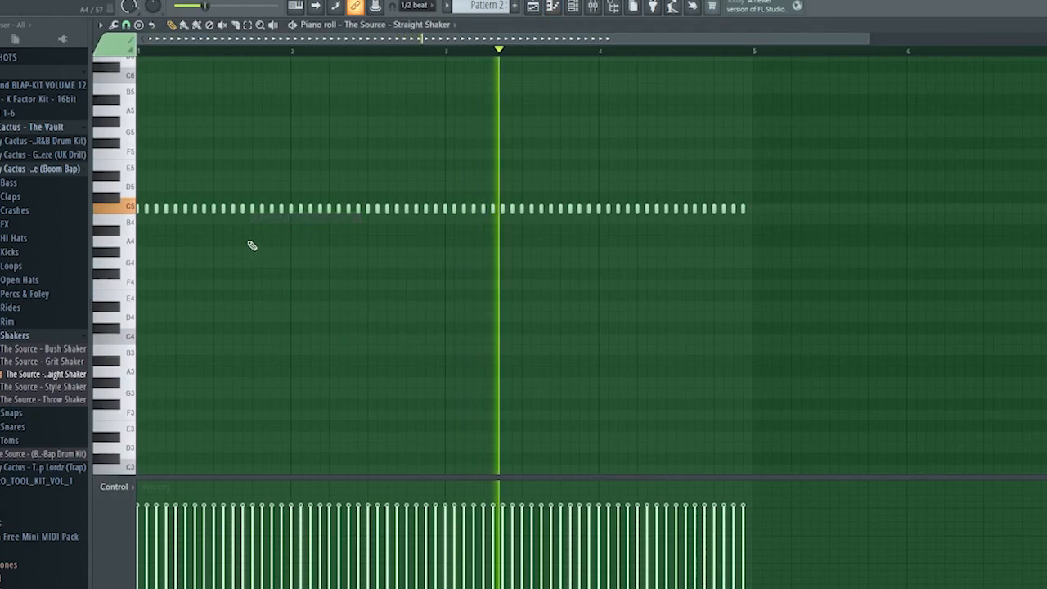
Add the Aussie Kick (G#) from the kit's Kicks folder as a new channel and route it to mixer track 7.
{"action": "left_click_drag", "start_coordinate": [50, 265], "coordinate": [290, 266]}
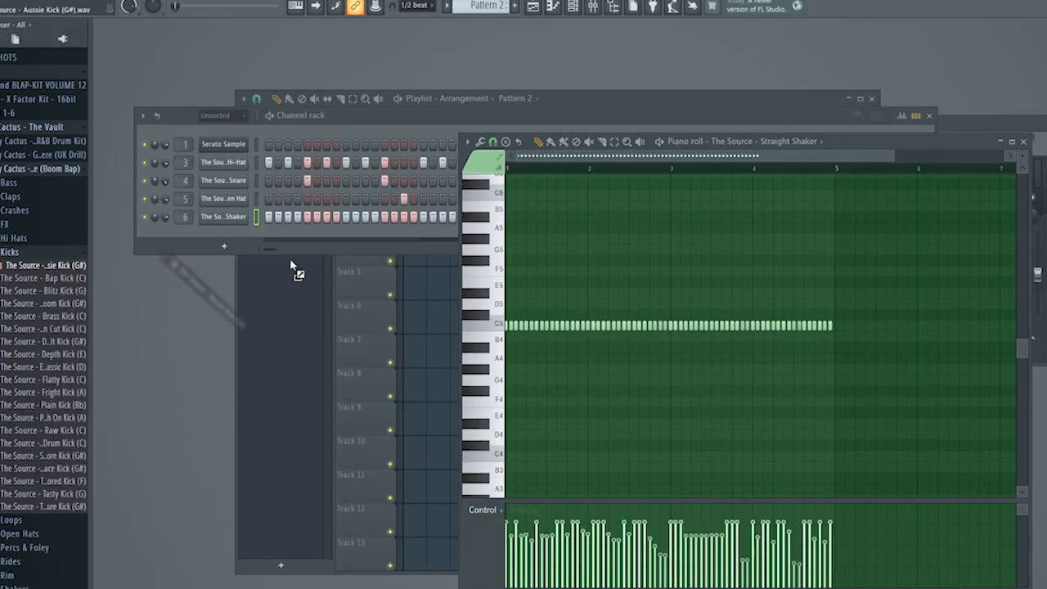
{"action": "left_click_drag", "start_coordinate": [248, 236], "coordinate": [231, 245]}
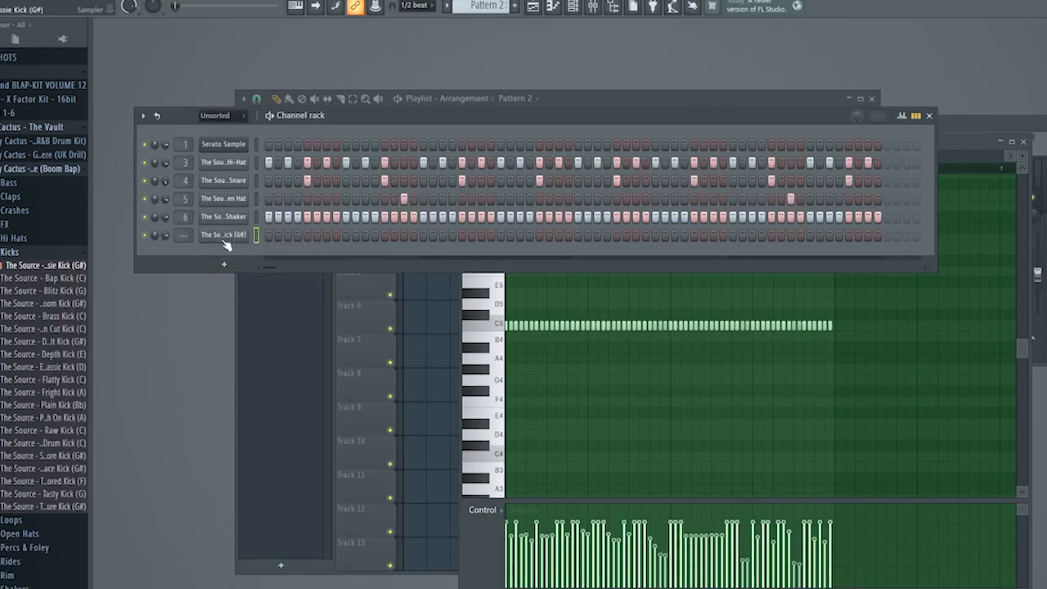
{"action": "left_click", "coordinate": [222, 237]}
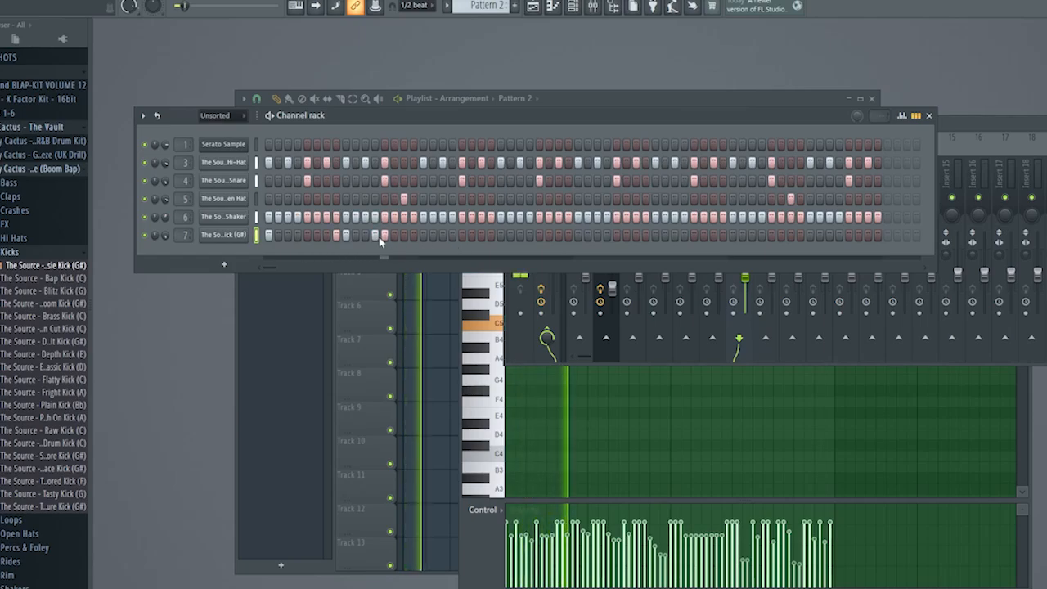
Program the Aussie Kick on steps 1, 8, 9 and 11 of Pattern 2.
{"action": "left_click", "coordinate": [383, 236]}
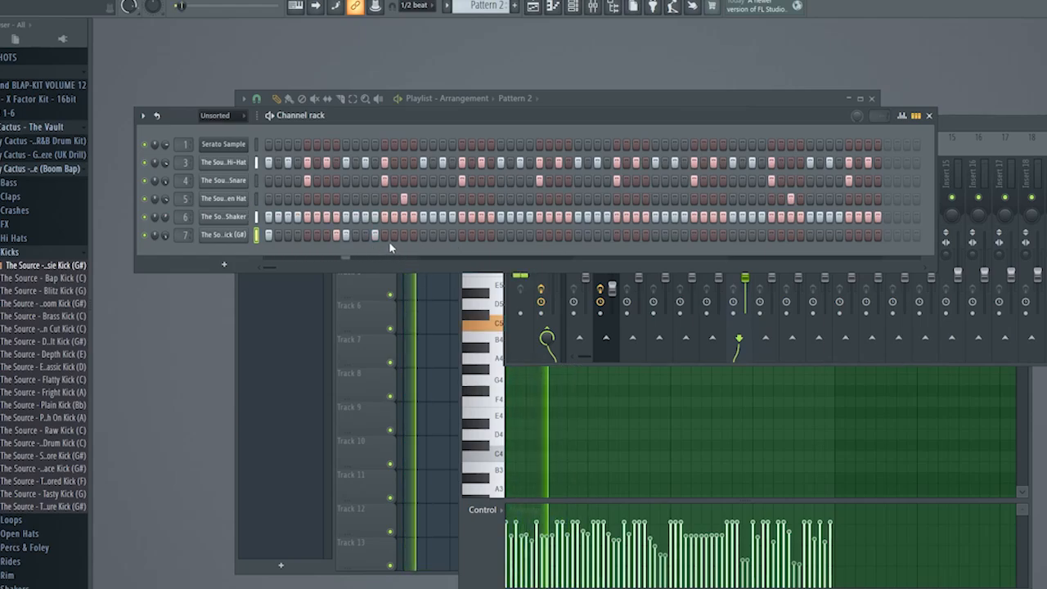
{"action": "right_click", "coordinate": [375, 235]}
{"action": "left_click", "coordinate": [366, 236]}
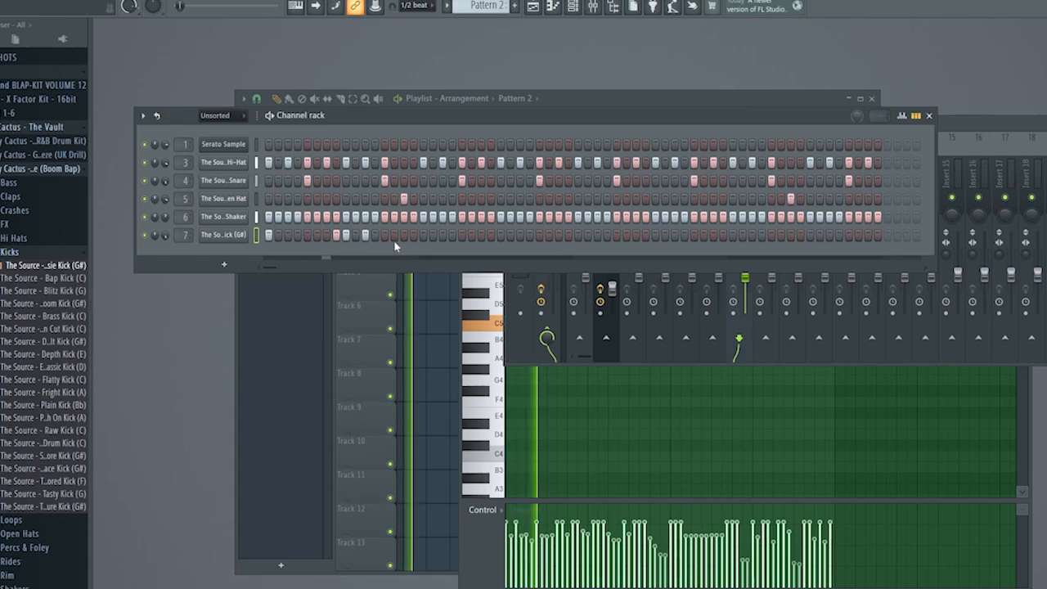
Open the Aussie Kick in the piano roll and raise the velocity of every note except the second to maximum.
{"action": "key", "text": "F7"}
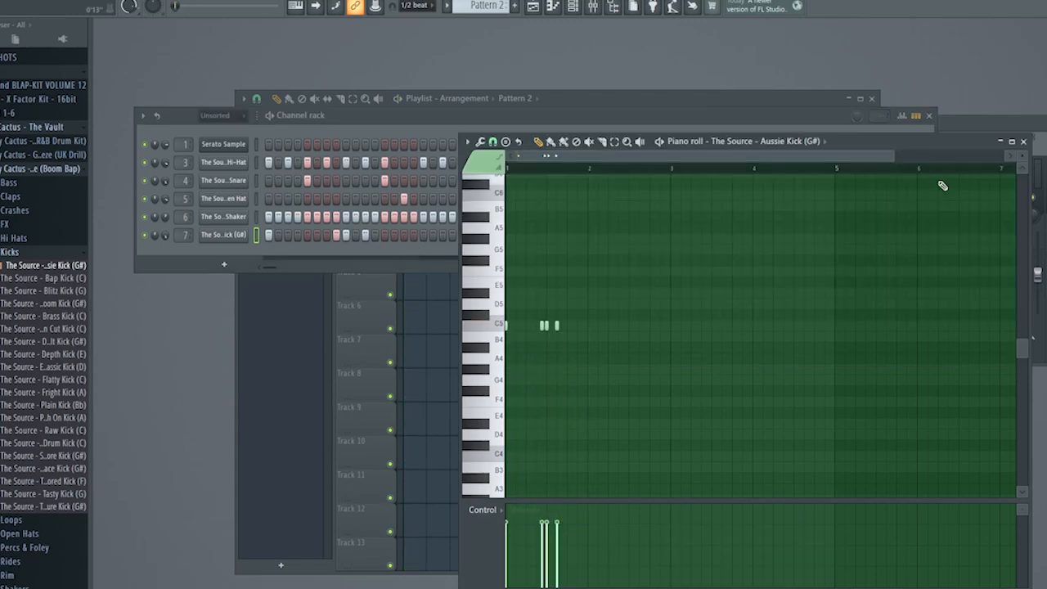
{"action": "left_click", "coordinate": [1014, 142]}
{"action": "scroll", "coordinate": [369, 147], "scroll_direction": "up", "scroll_amount": 4}
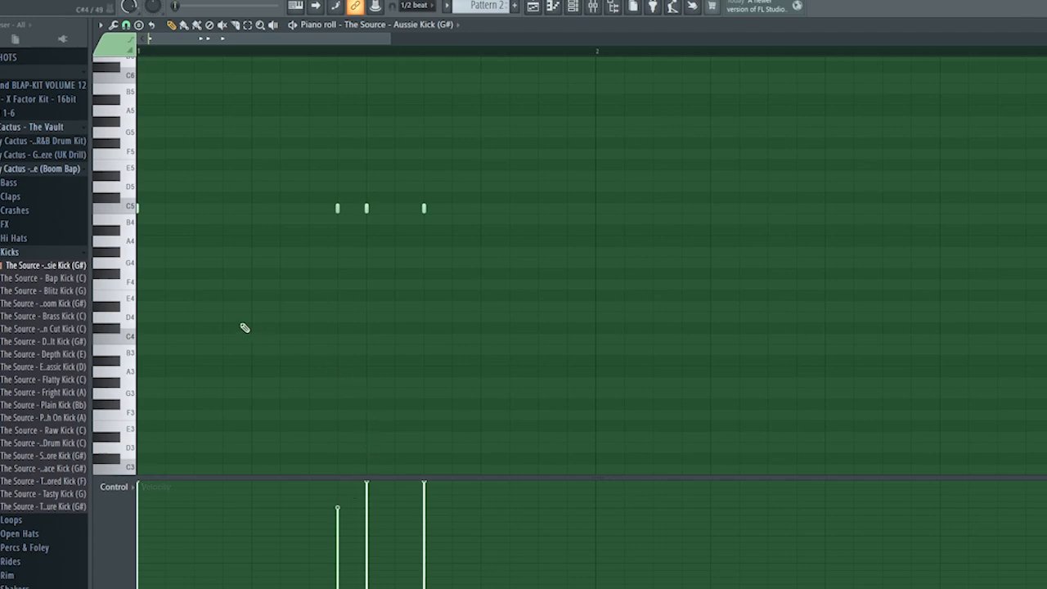
Set piano roll snapping to none and shift the last three Aussie Kick notes of the first bar slightly late.
{"action": "scroll", "coordinate": [275, 237], "scroll_direction": "down", "scroll_amount": 4}
{"action": "scroll", "coordinate": [170, 246], "scroll_direction": "up", "scroll_amount": 5}
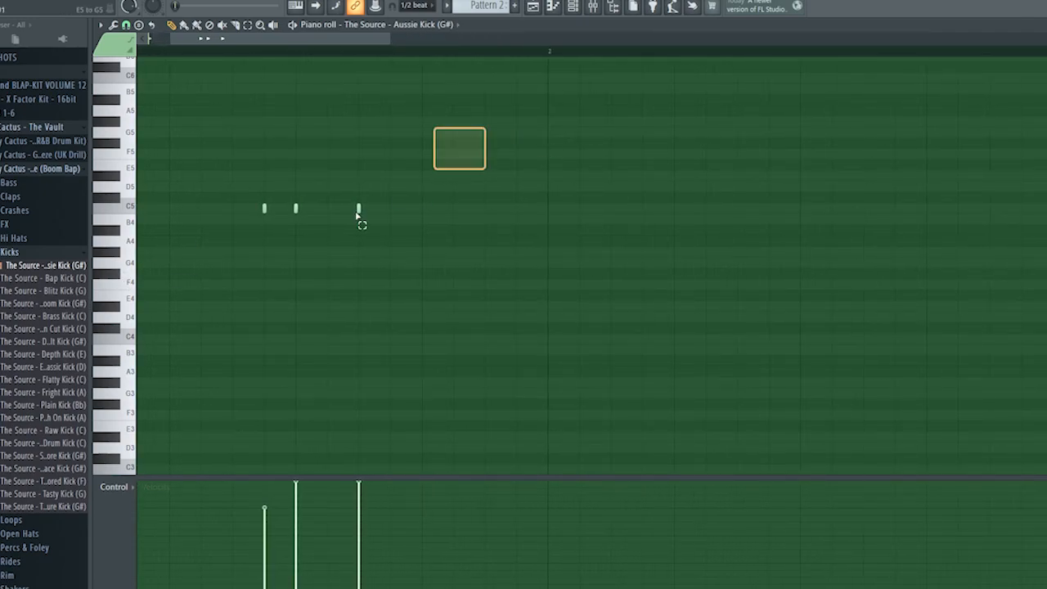
{"action": "left_click_drag", "start_coordinate": [360, 221], "coordinate": [221, 286]}
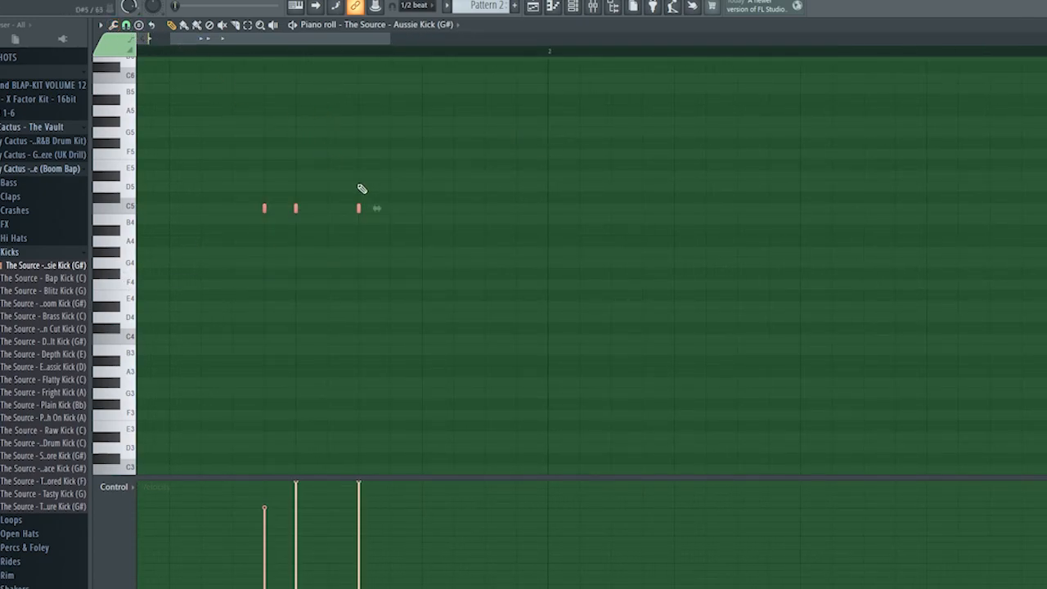
{"action": "left_click", "coordinate": [127, 26]}
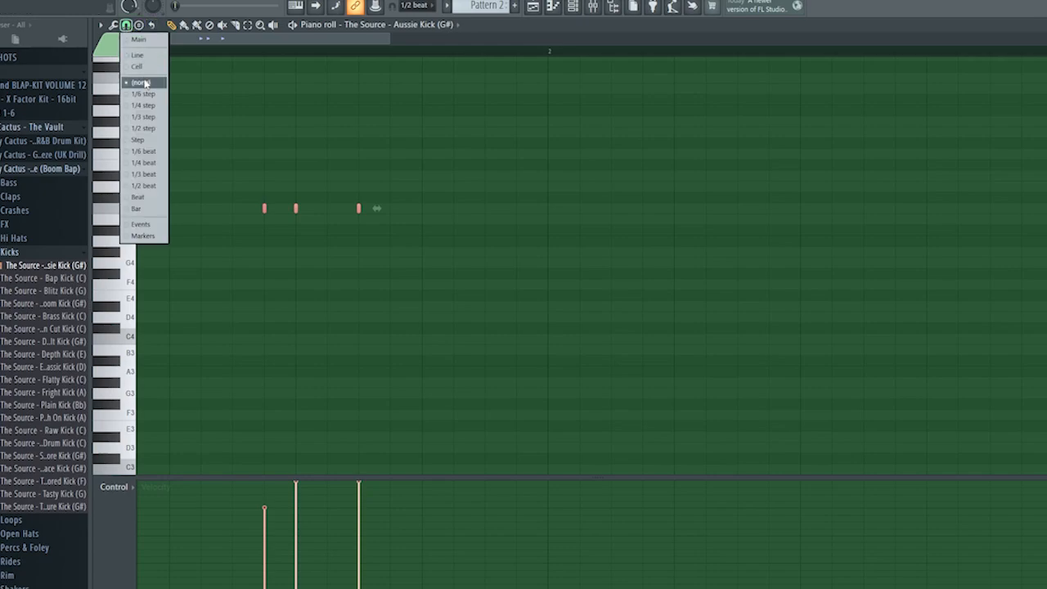
{"action": "left_click", "coordinate": [144, 82]}
{"action": "scroll", "coordinate": [241, 240], "scroll_direction": "up", "scroll_amount": 8}
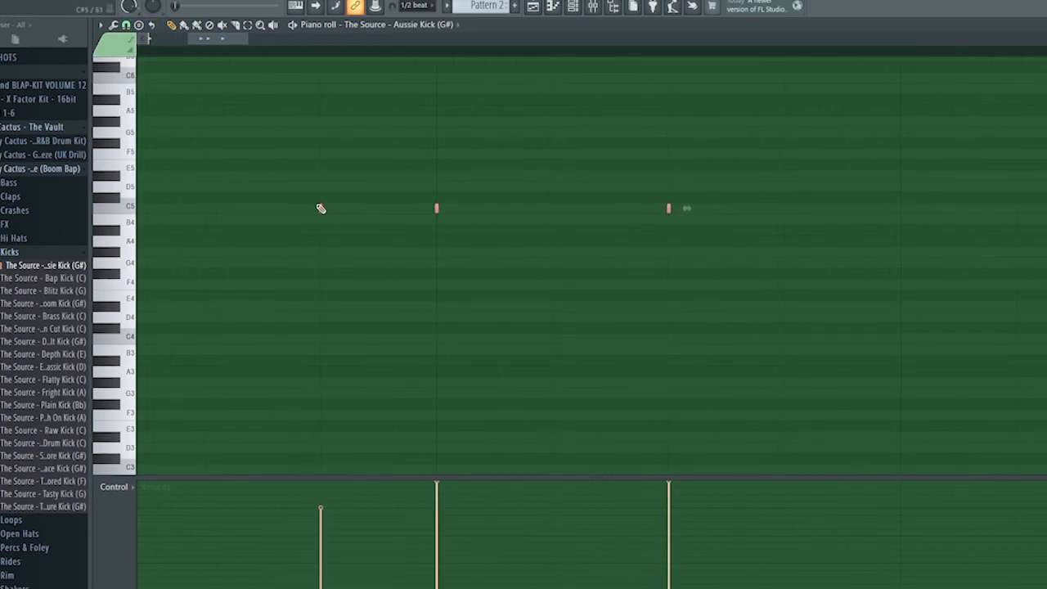
{"action": "left_click_drag", "start_coordinate": [320, 208], "coordinate": [330, 211]}
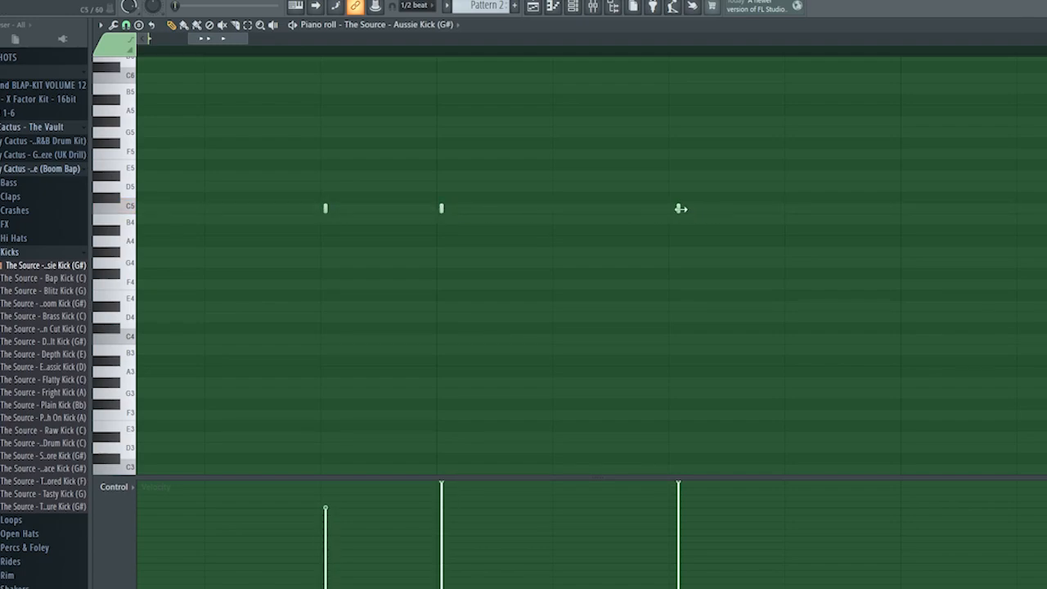
{"action": "scroll", "coordinate": [224, 341], "scroll_direction": "down", "scroll_amount": 8}
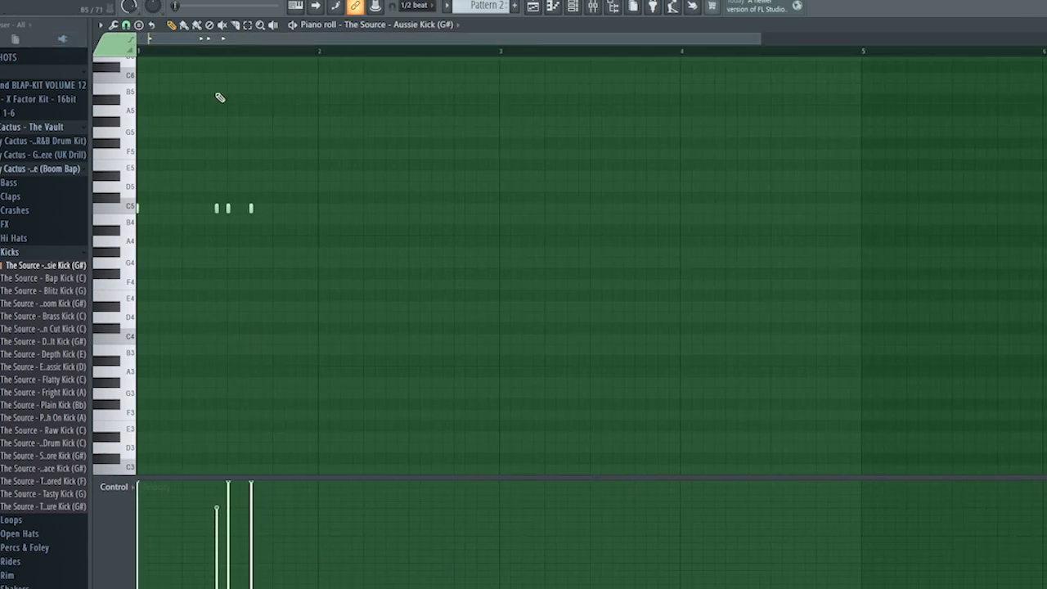
Duplicate the one-bar Aussie Kick pattern to fill all four bars, play it back and close the piano roll.
{"action": "key", "text": "ctrl+b"}
{"action": "key", "text": "ctrl+a"}
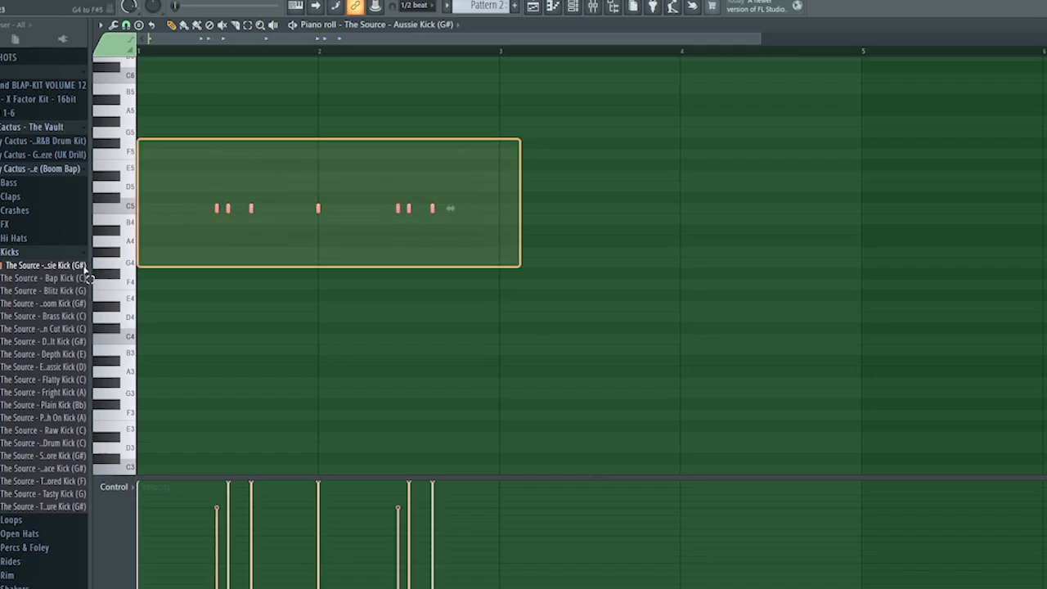
{"action": "key", "text": "ctrl+b"}
{"action": "key", "text": "ctrl+d"}
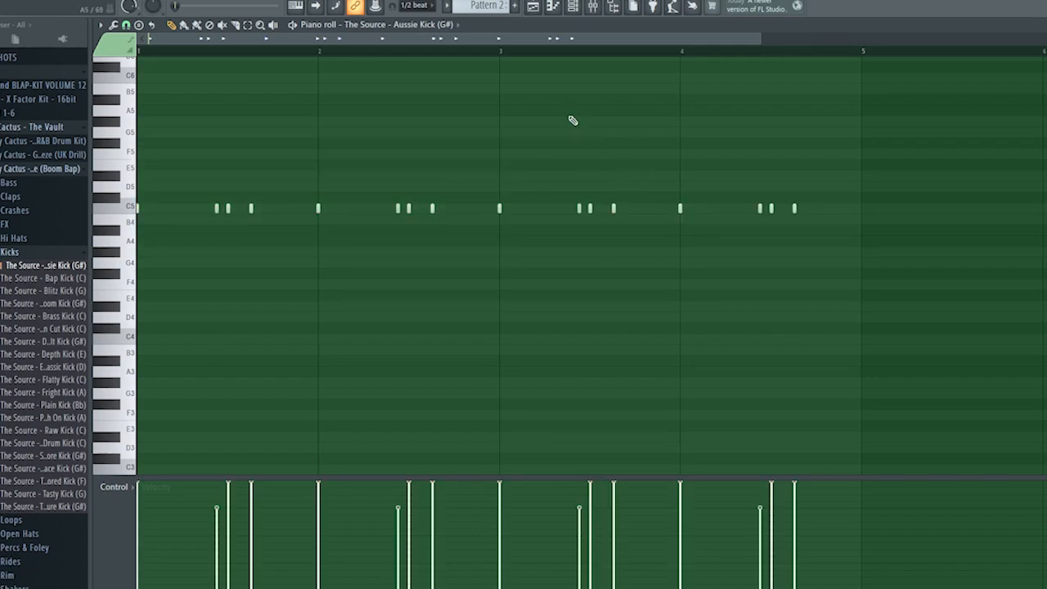
{"action": "key", "text": "space"}
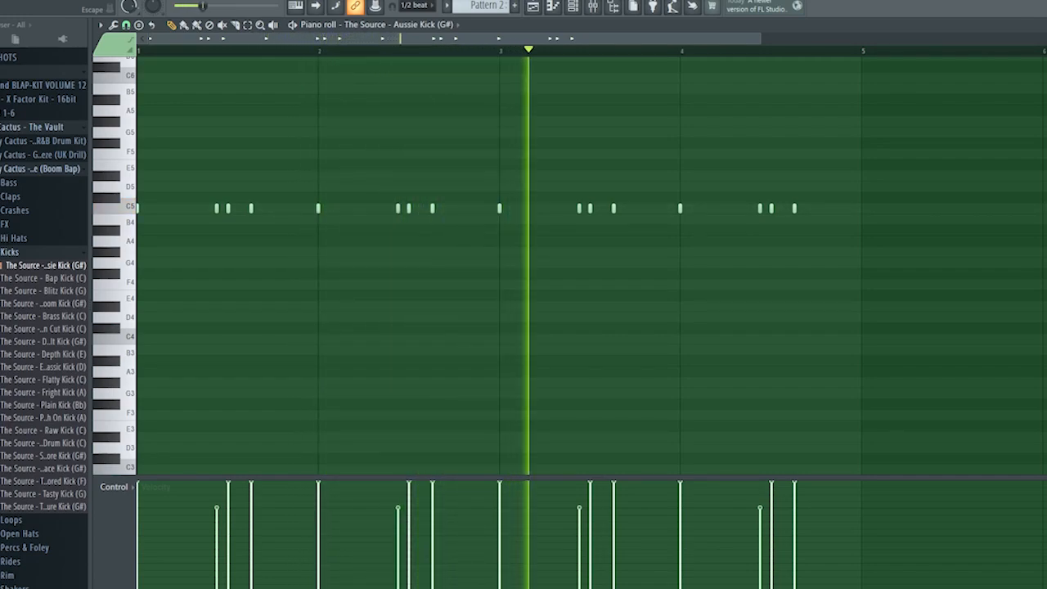
{"action": "left_click", "coordinate": [1046, 24]}
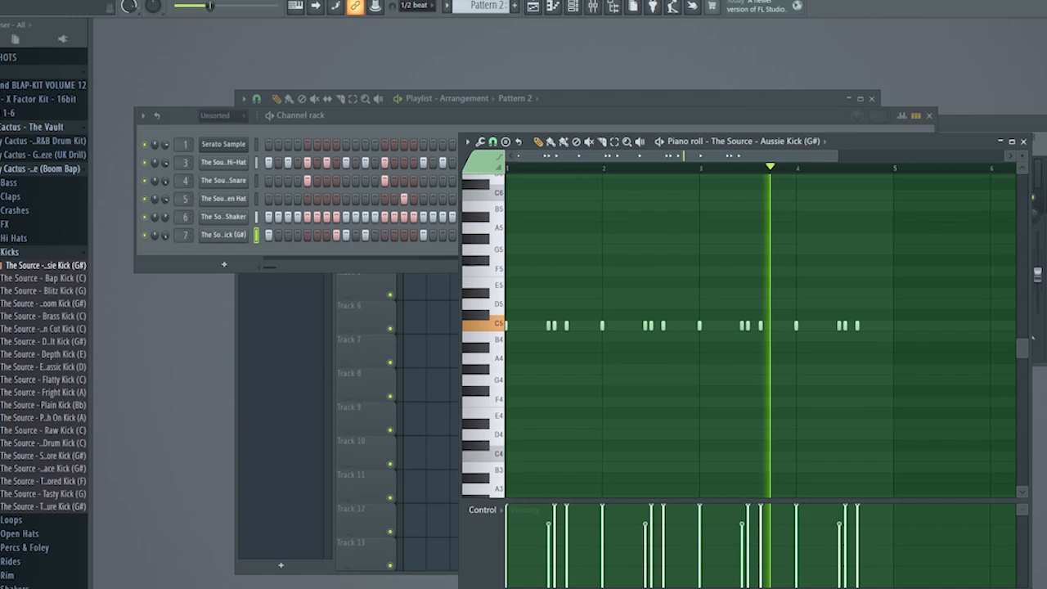
{"action": "left_click", "coordinate": [1017, 140]}
Place the Shanghai Crash from the kit's Crashes folder in the playlist as an audio clip and route it to mixer track 8.
{"action": "left_click", "coordinate": [562, 385]}
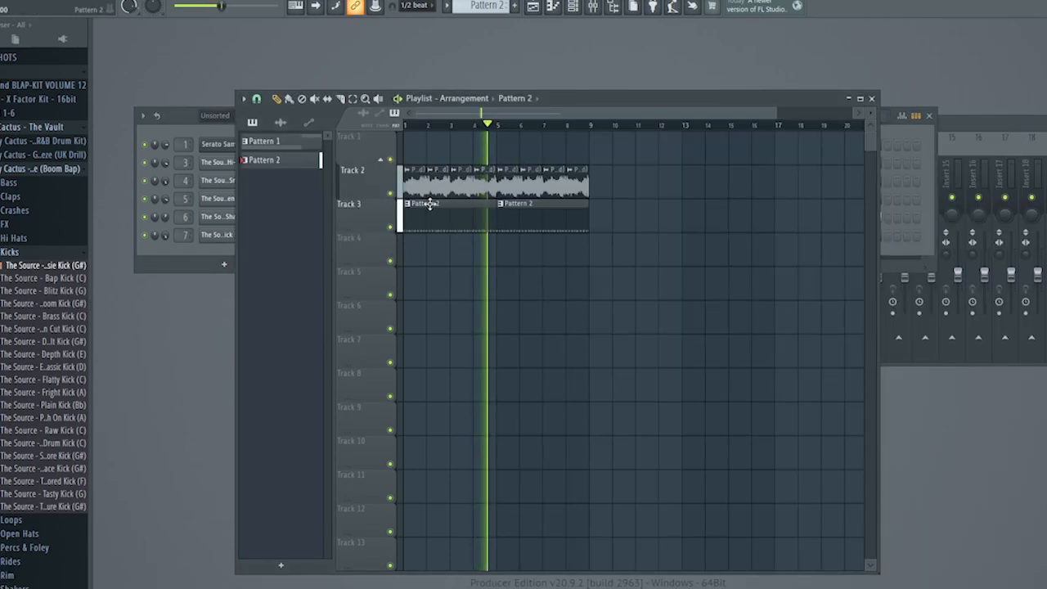
{"action": "key", "text": "space"}
{"action": "left_click", "coordinate": [54, 252]}
{"action": "left_click", "coordinate": [17, 210]}
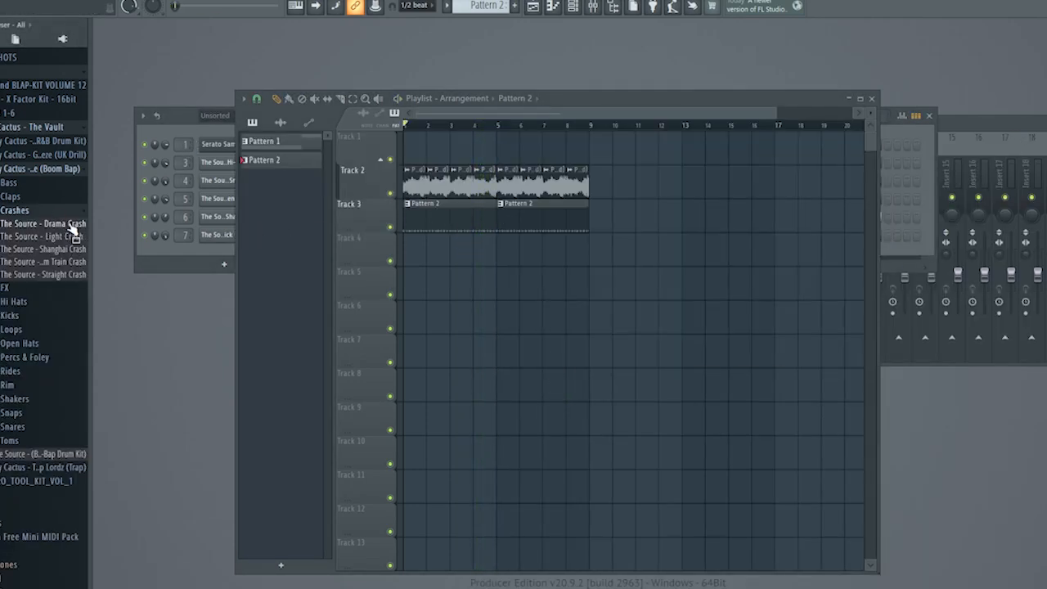
{"action": "key", "text": "space"}
{"action": "left_click", "coordinate": [66, 250]}
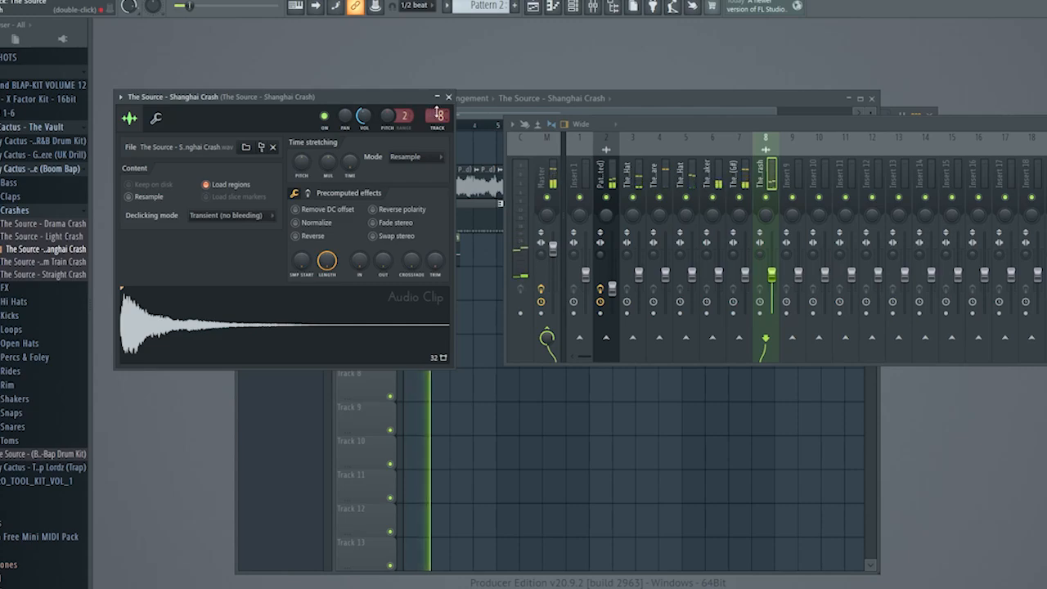
Lower the snare and shaker faders, adjust stereo separation on the shaker and kick mixer tracks, and close the crash settings.
{"action": "left_click", "coordinate": [732, 259]}
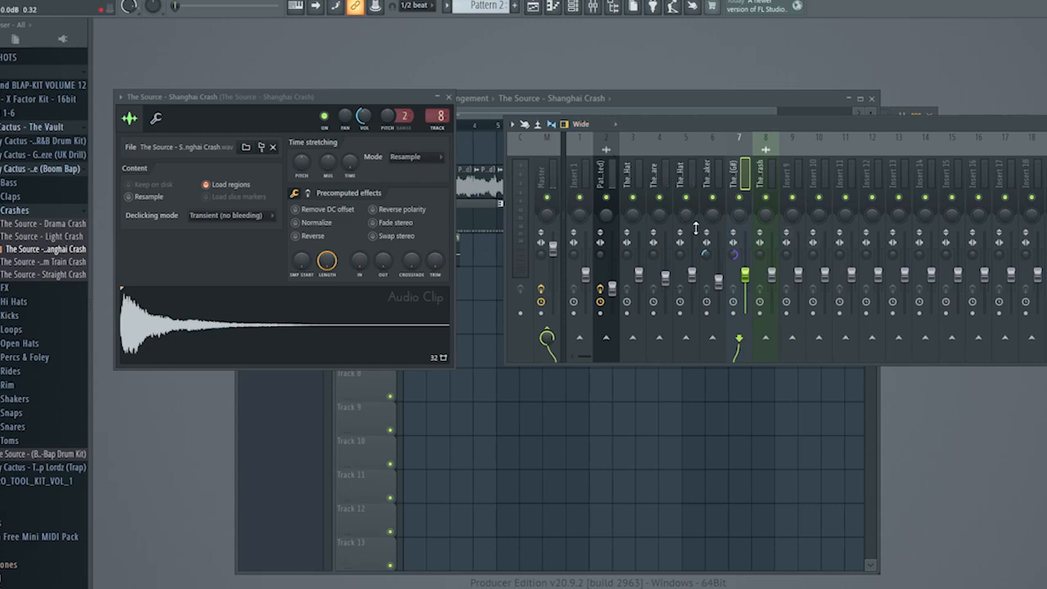
{"action": "left_click", "coordinate": [449, 97]}
{"action": "left_click_drag", "start_coordinate": [684, 92], "coordinate": [595, 60]}
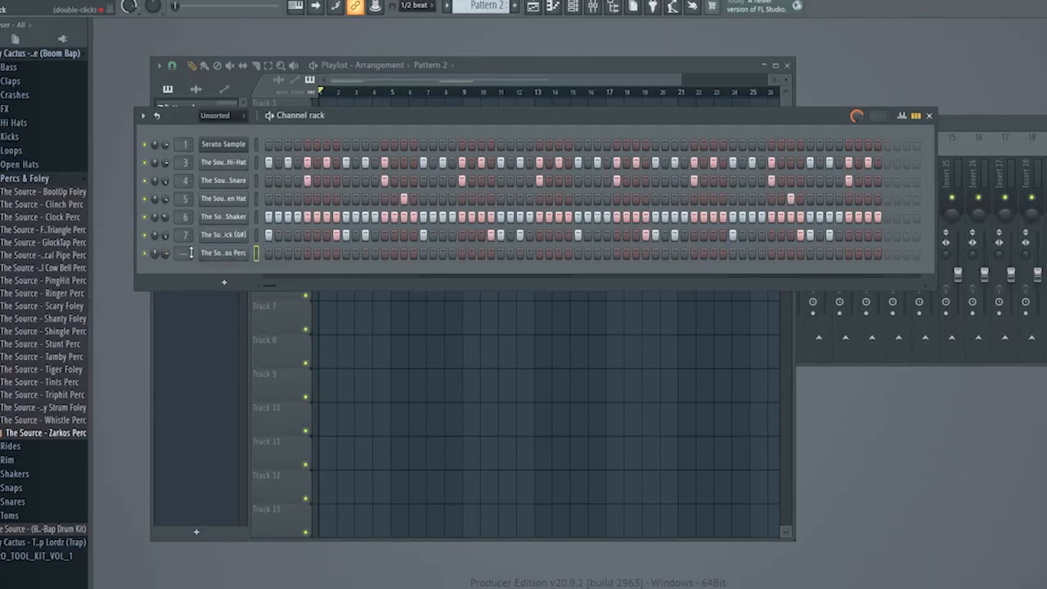
Add the Zarkos Perc from the kit's Percs & Foley folder as a channel and route it to mixer track 9.
{"action": "left_click", "coordinate": [217, 253]}
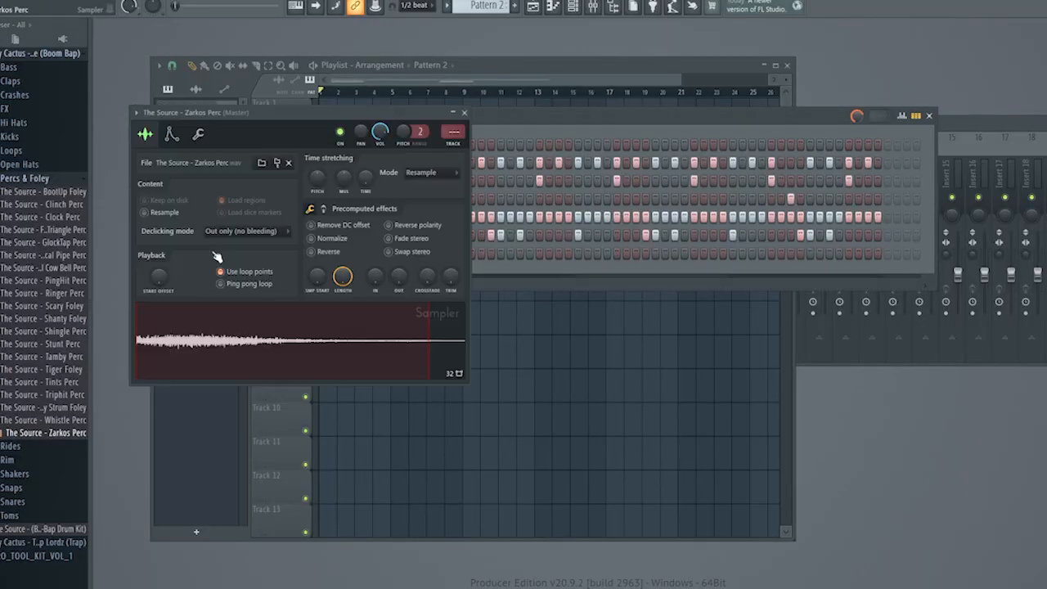
{"action": "left_click", "coordinate": [454, 144]}
{"action": "left_click", "coordinate": [465, 114]}
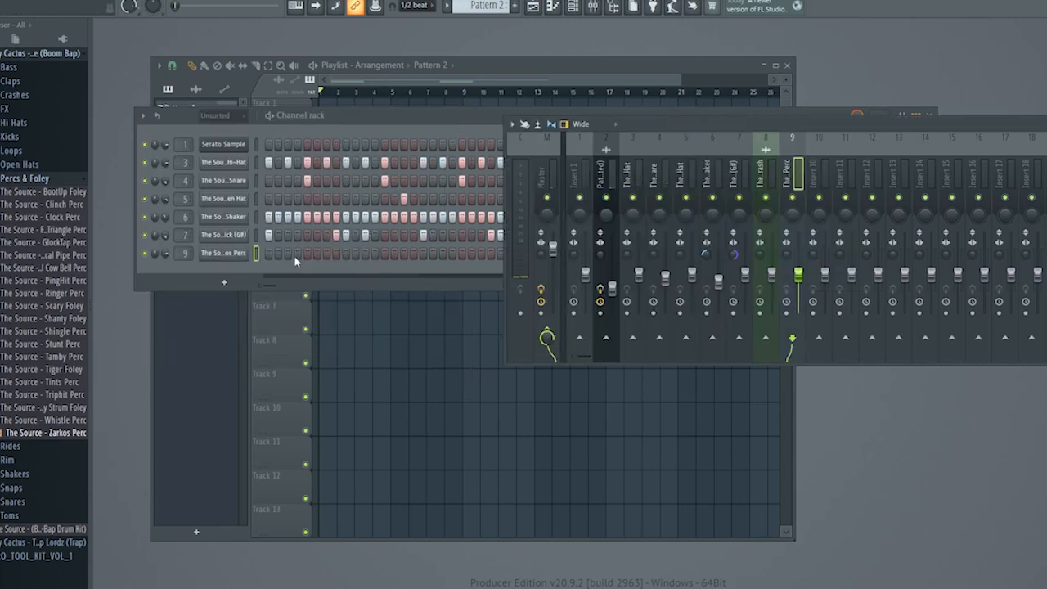
Start the Zarkos Perc pattern with a hit on step 3 and normalize its sample.
{"action": "left_click", "coordinate": [279, 254]}
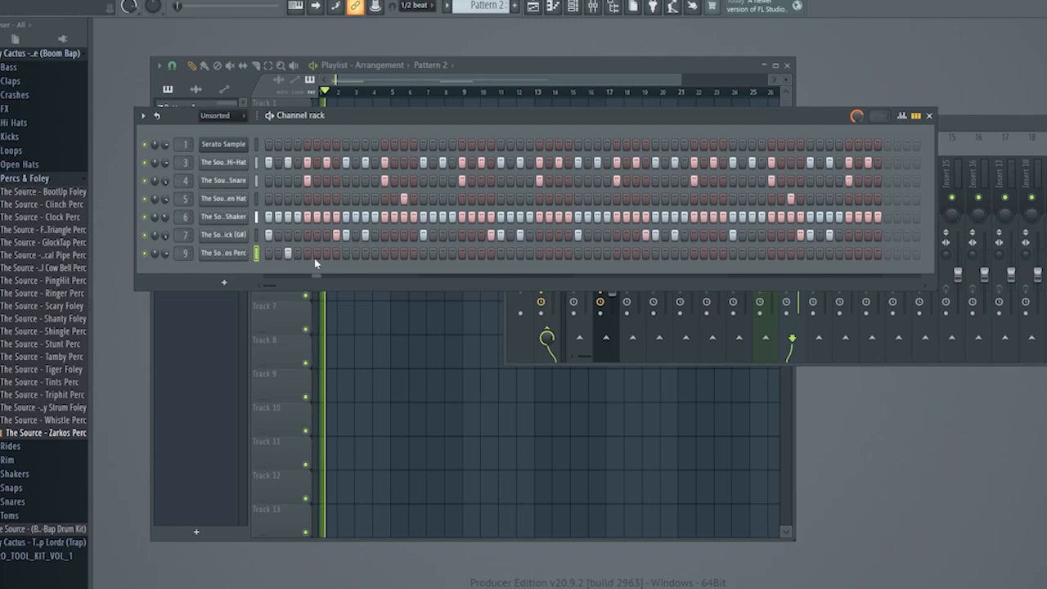
{"action": "left_click", "coordinate": [229, 254]}
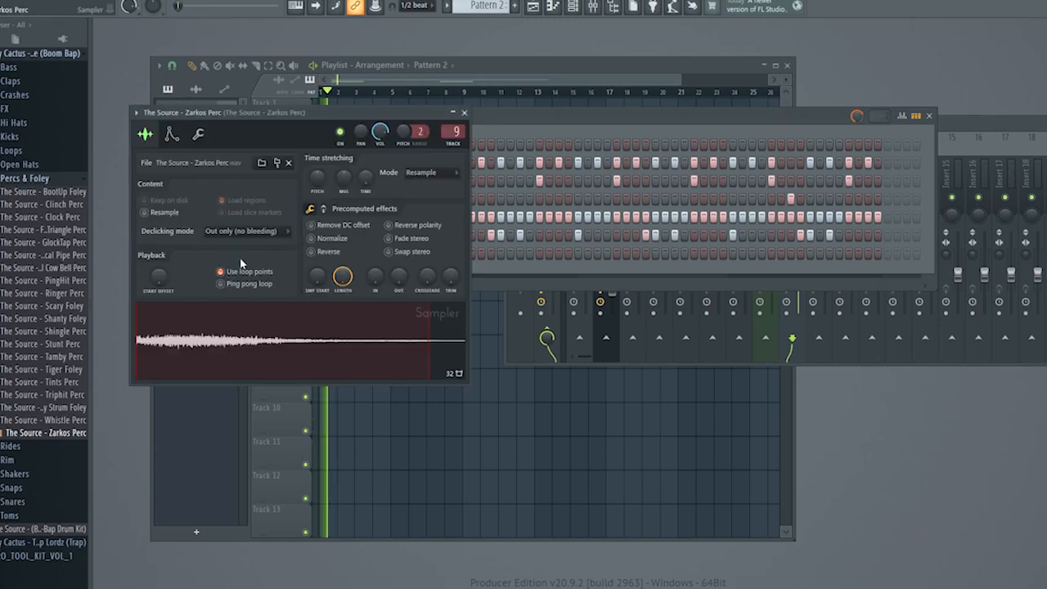
{"action": "left_click", "coordinate": [311, 238]}
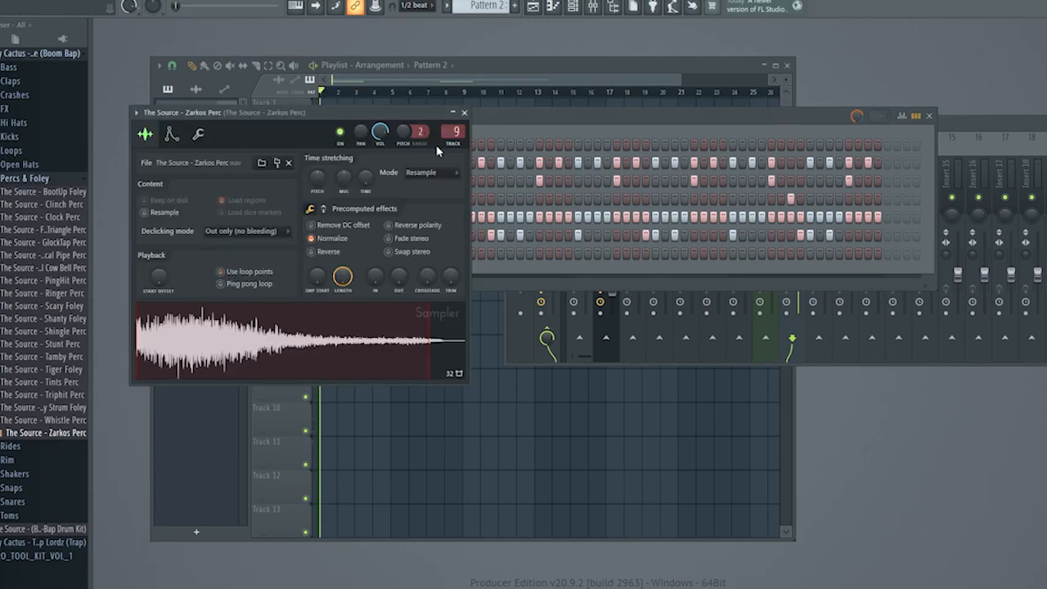
{"action": "left_click", "coordinate": [464, 113]}
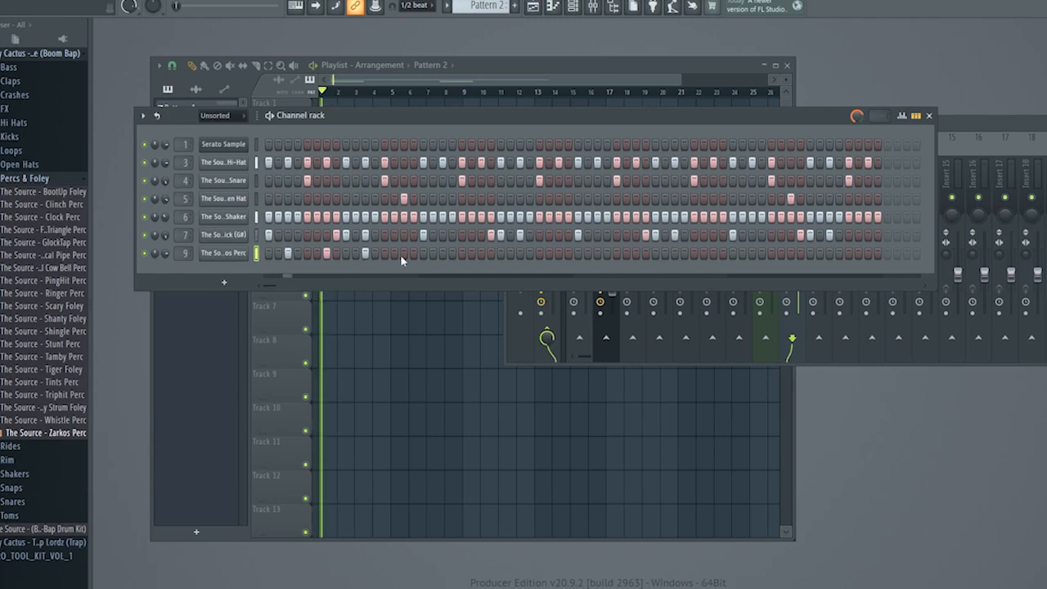
Continue the Zarkos Perc hits on every fourth step across the four-bar pattern while it plays.
{"action": "left_click", "coordinate": [441, 254]}
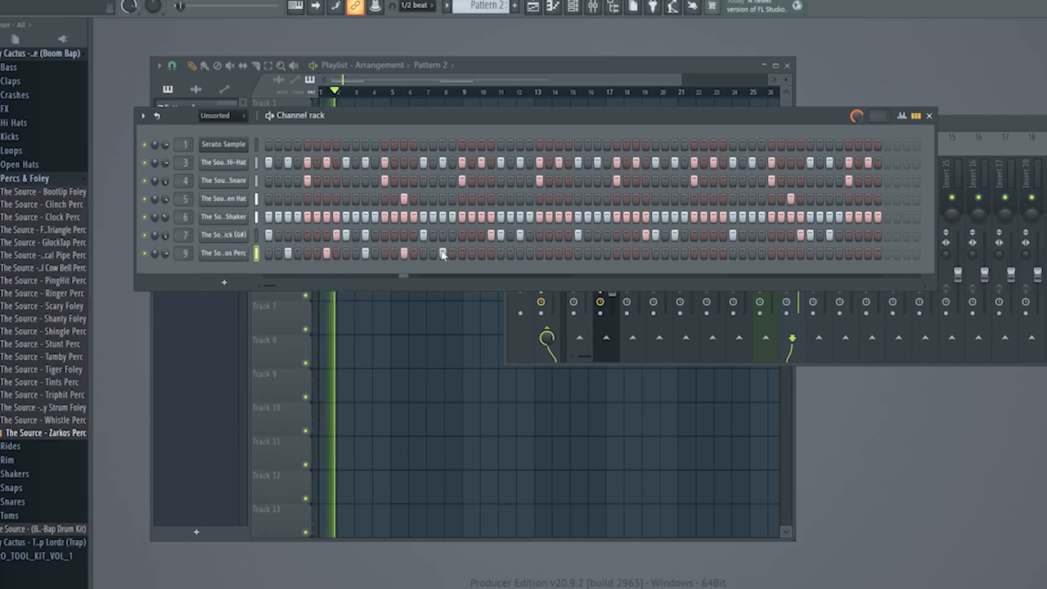
{"action": "left_click", "coordinate": [480, 254]}
{"action": "left_click", "coordinate": [518, 253]}
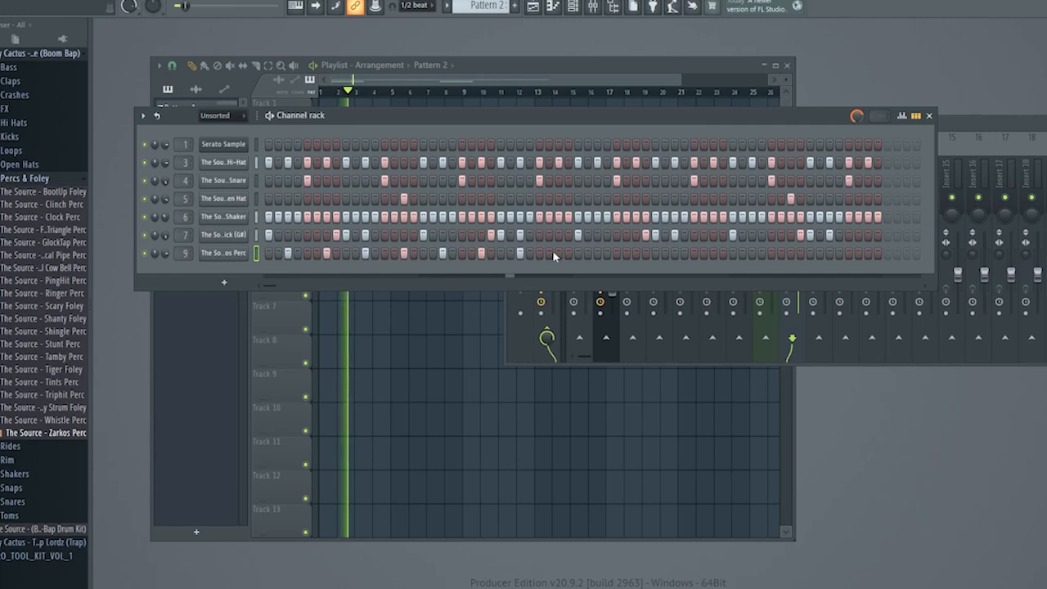
{"action": "left_click", "coordinate": [595, 255]}
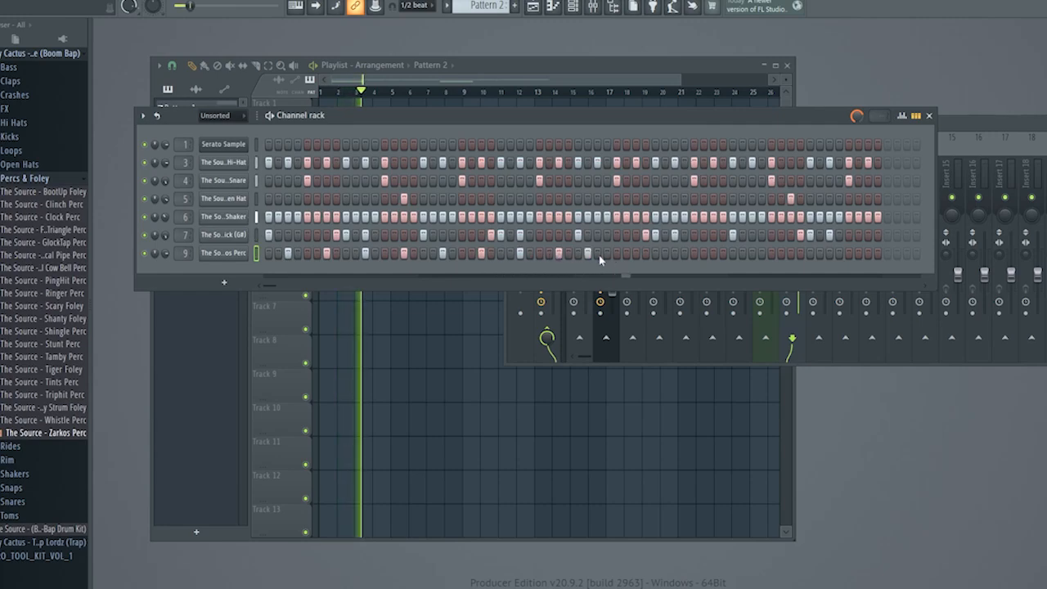
{"action": "key", "text": "space"}
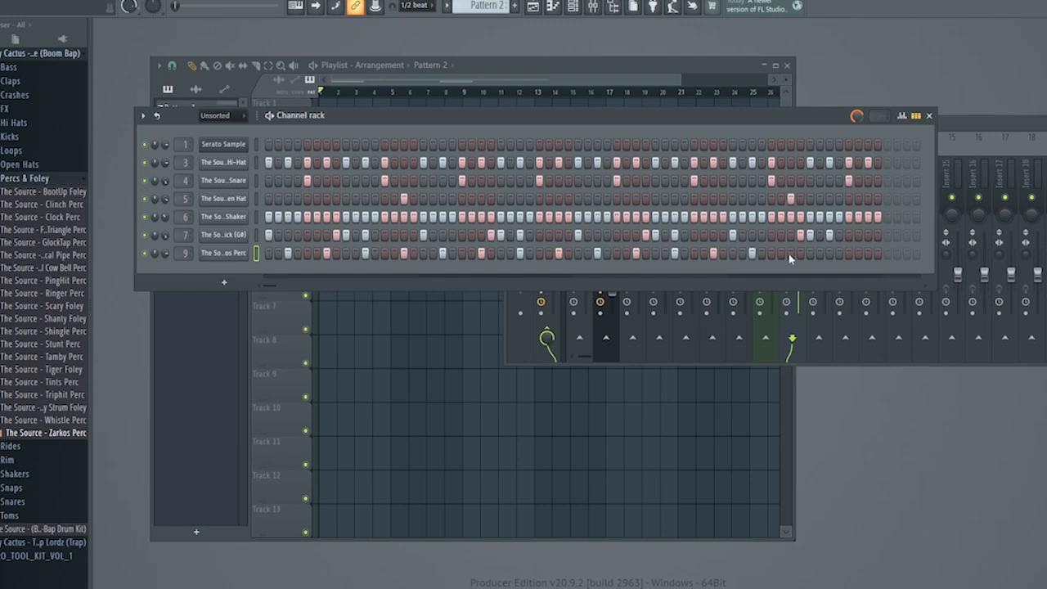
Pan the Zarkos Perc to the right and the shaker to the left in the mixer.
{"action": "key", "text": "F9"}
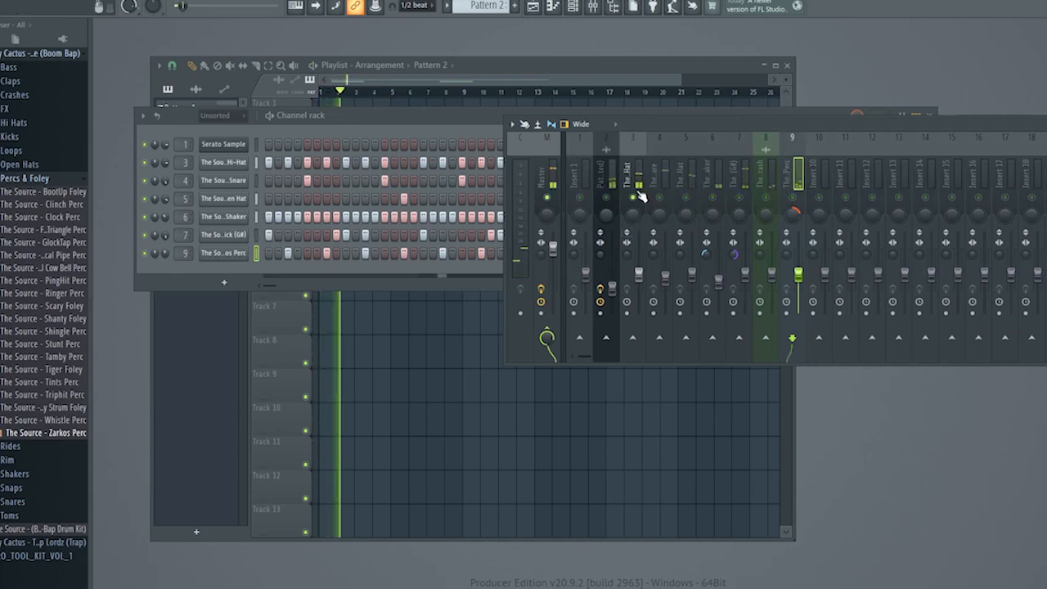
{"action": "left_click_drag", "start_coordinate": [712, 213], "coordinate": [712, 237]}
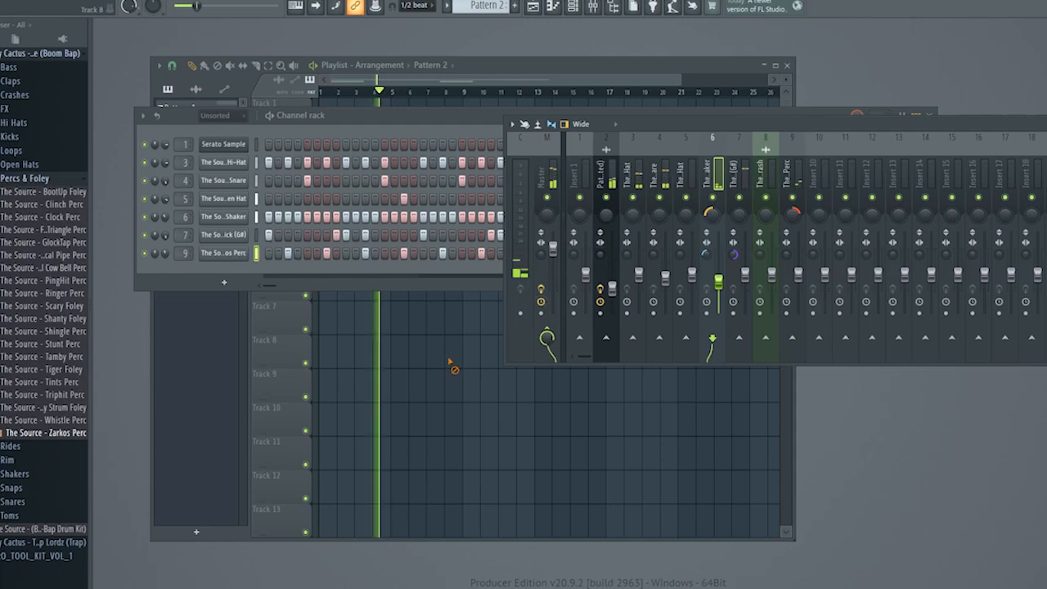
Add Kontakt 7 as a channel and load the palm-muted Scarbee Rickenbacker Bass instrument.
{"action": "left_click", "coordinate": [467, 316]}
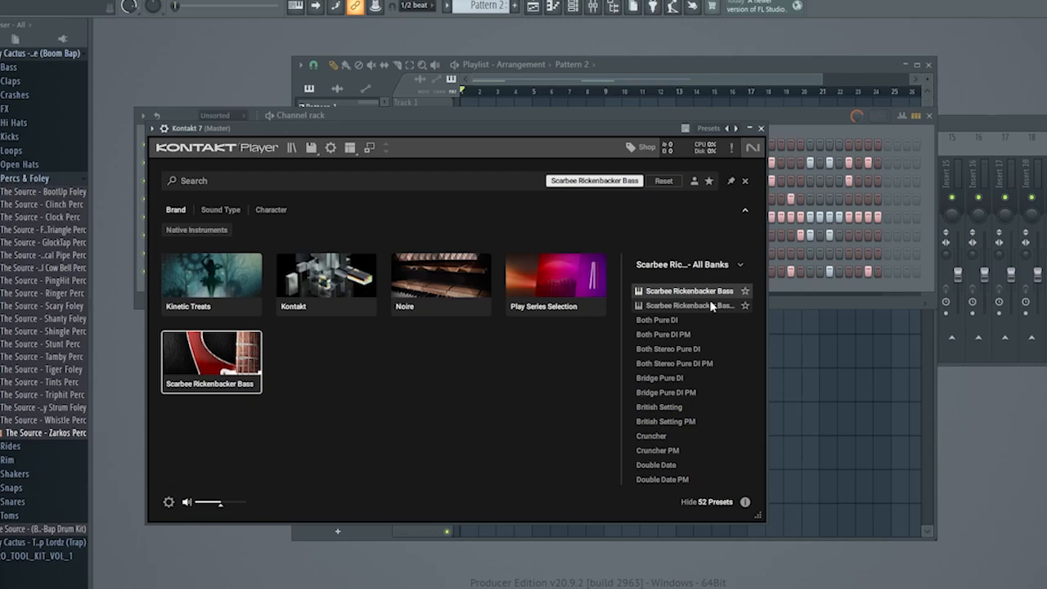
{"action": "double_click", "coordinate": [703, 306]}
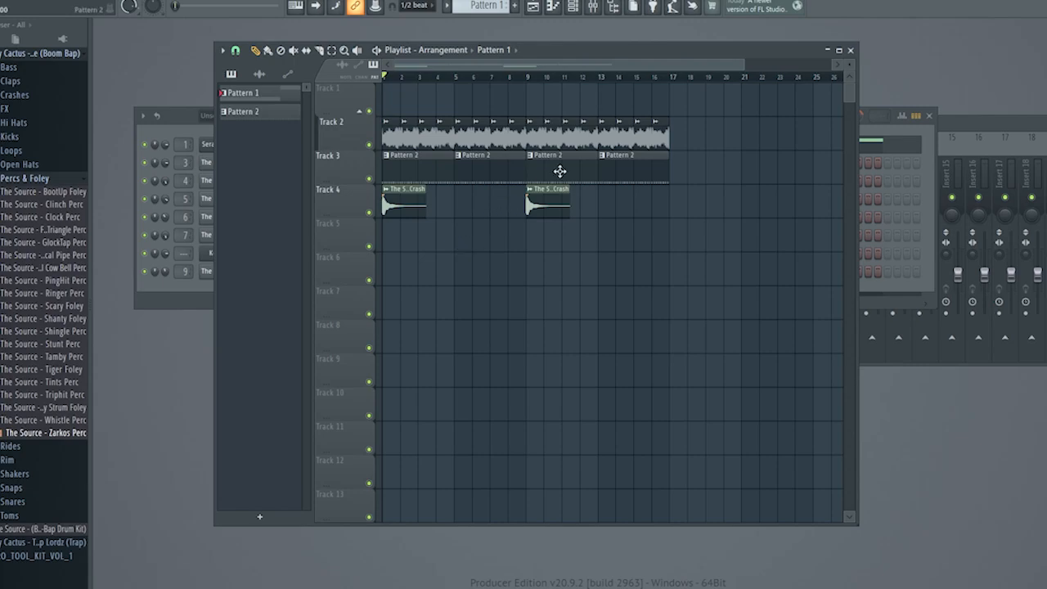
Route Kontakt 7 to mixer track 10, switch to the empty Pattern 3 and close the bass instrument's window.
{"action": "left_click_drag", "start_coordinate": [563, 43], "coordinate": [599, 63]}
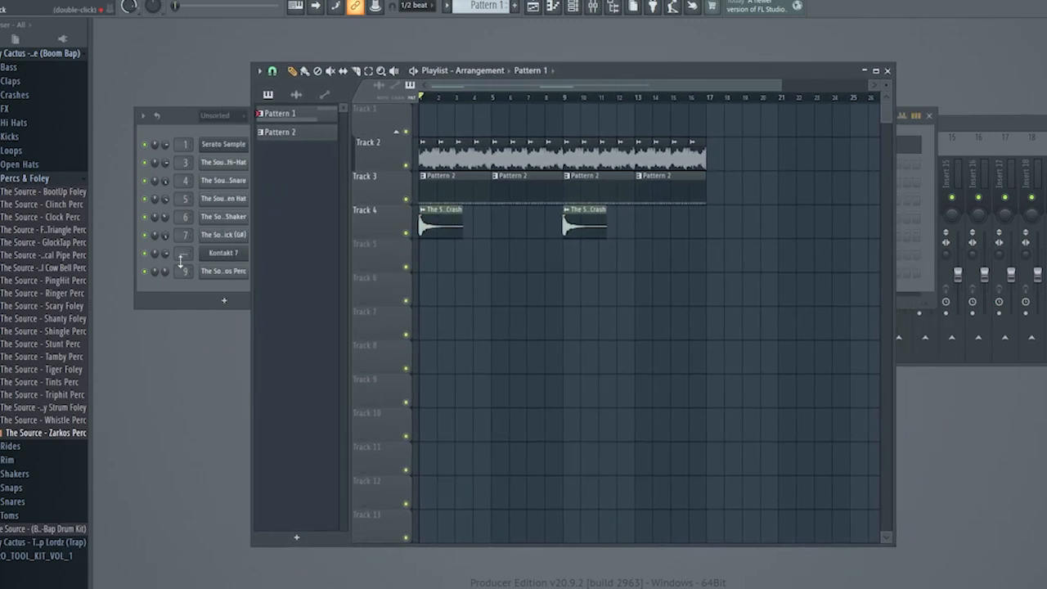
{"action": "left_click_drag", "start_coordinate": [187, 260], "coordinate": [188, 253]}
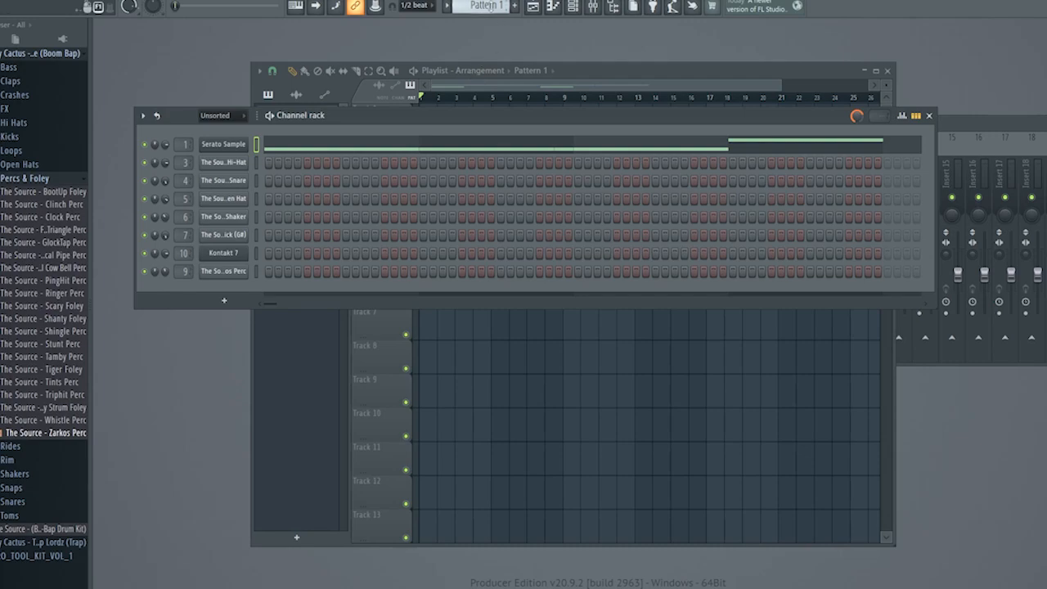
{"action": "scroll", "coordinate": [488, 7], "scroll_direction": "up", "scroll_amount": 2}
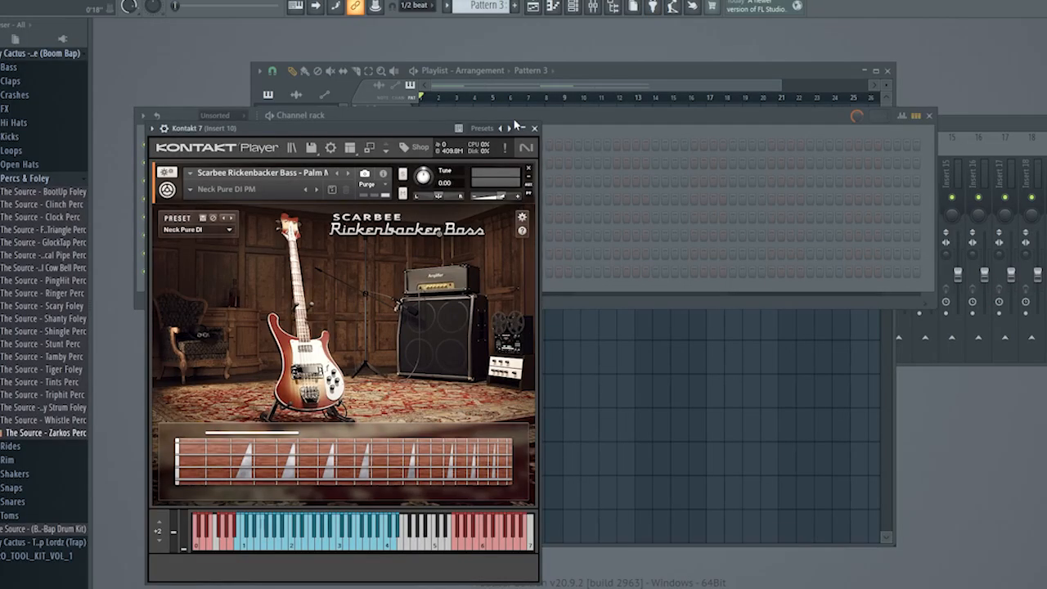
{"action": "left_click", "coordinate": [534, 128]}
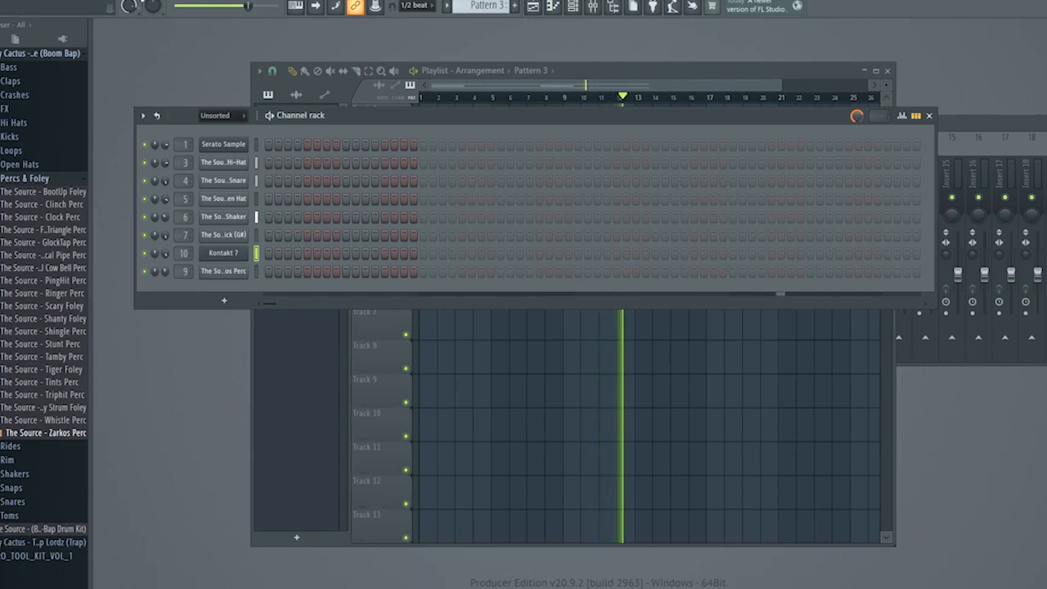
Enter a four-bar bass line of F, F, C#, A# and D# for Kontakt 7 and transpose it down one octave.
{"action": "key", "text": "F7"}
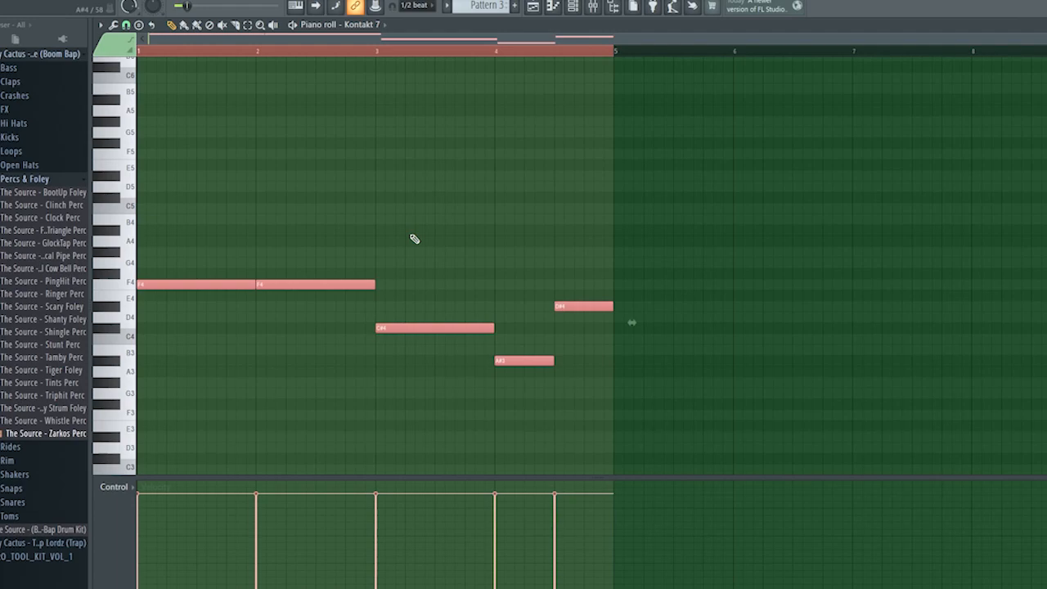
{"action": "key", "text": "ctrl+Down"}
{"action": "key", "text": "space"}
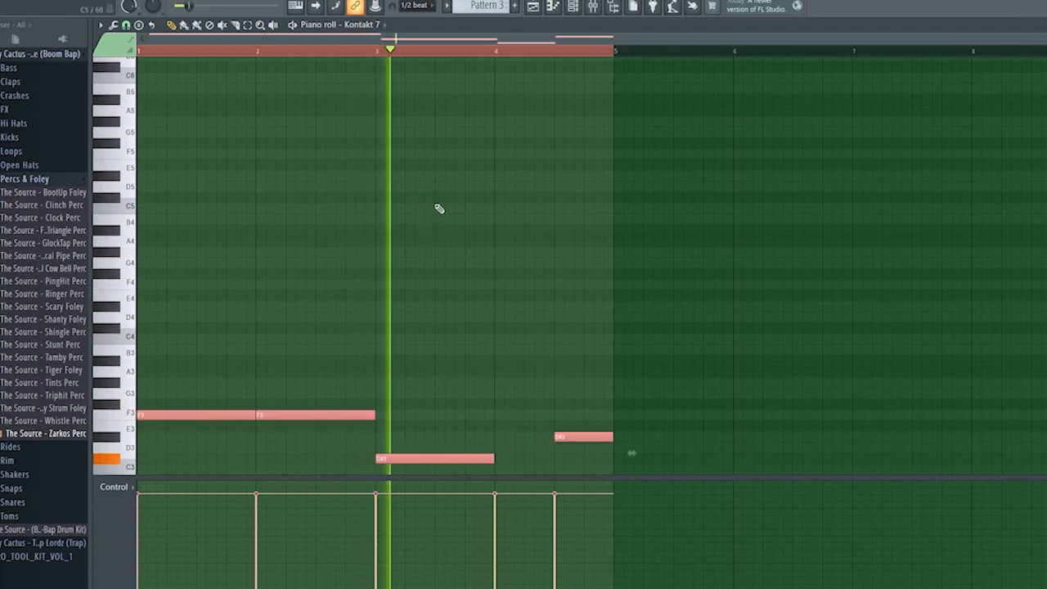
Close the piano roll and adjust the bass's stereo separation on mixer track 10.
{"action": "left_click", "coordinate": [1043, 25]}
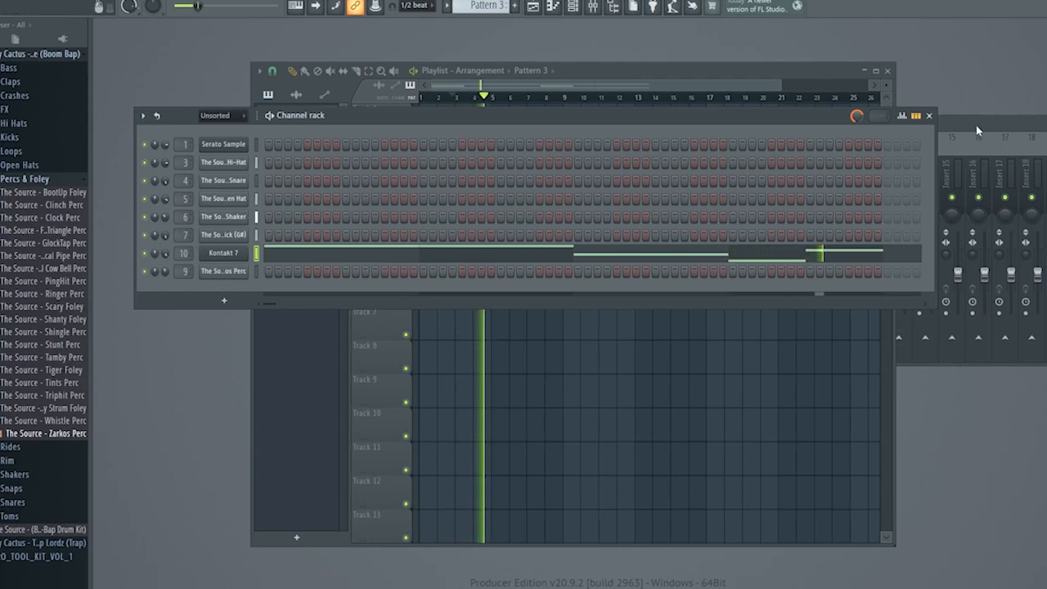
{"action": "left_click", "coordinate": [949, 135]}
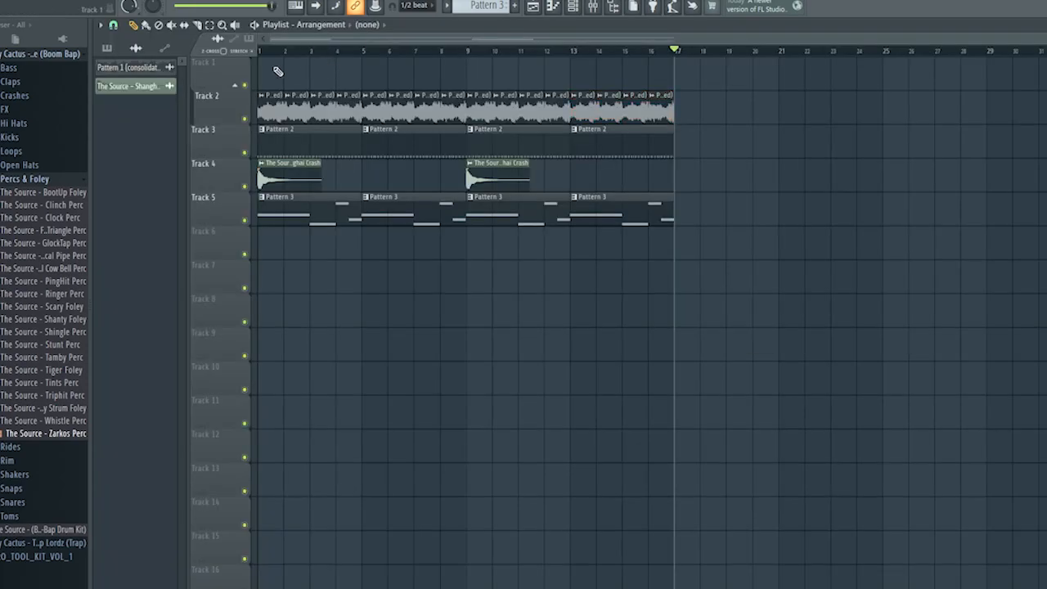
Copy the first four sample loop clips to Track 1 at bar 17 and consolidate them into one audio clip.
{"action": "left_click_drag", "start_coordinate": [264, 59], "coordinate": [347, 104]}
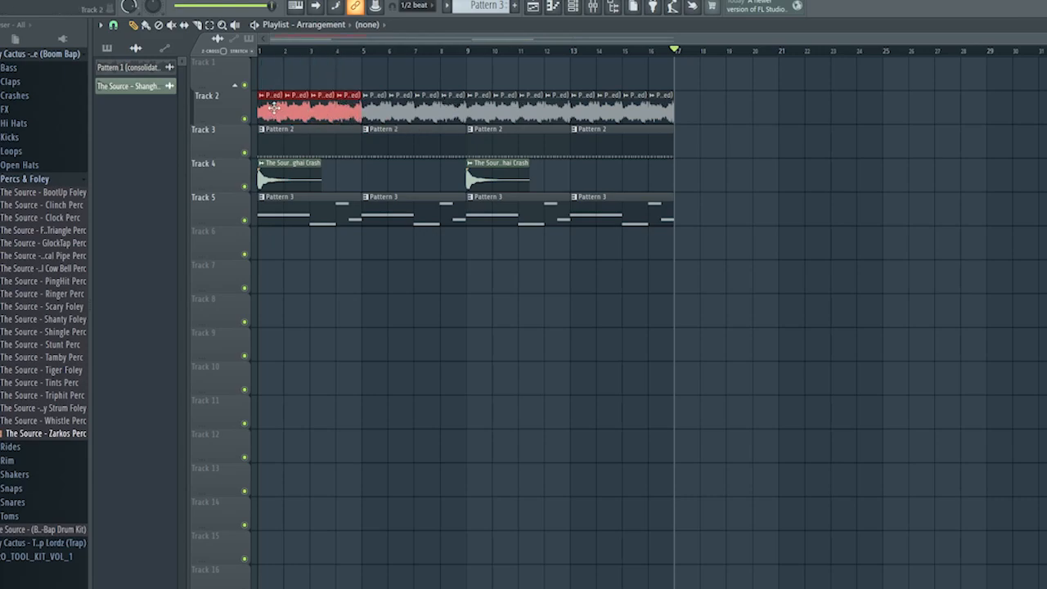
{"action": "left_click_drag", "start_coordinate": [274, 106], "coordinate": [685, 64]}
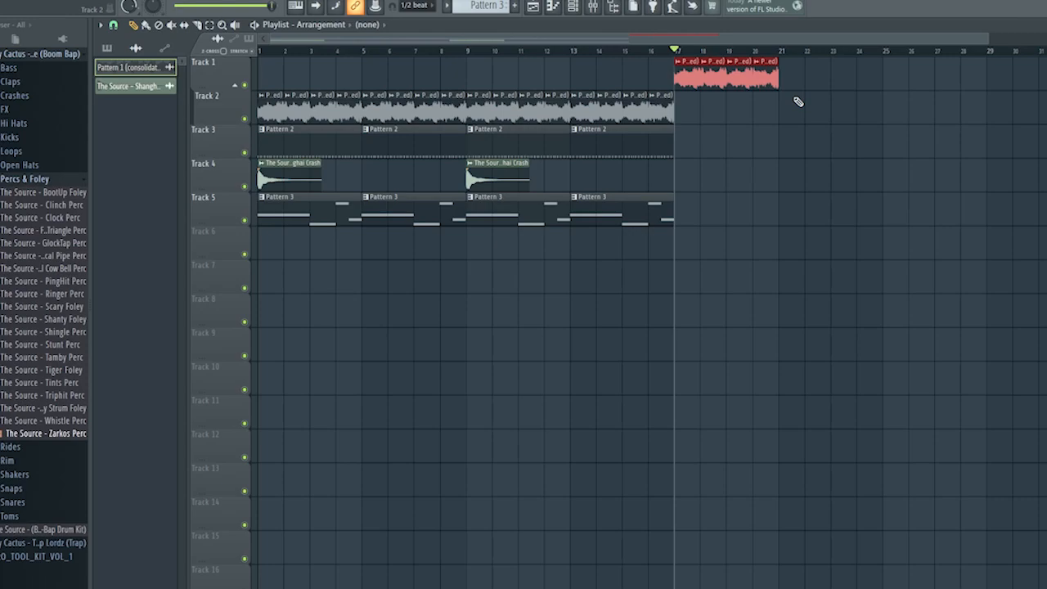
{"action": "key", "text": "ctrl+alt+c"}
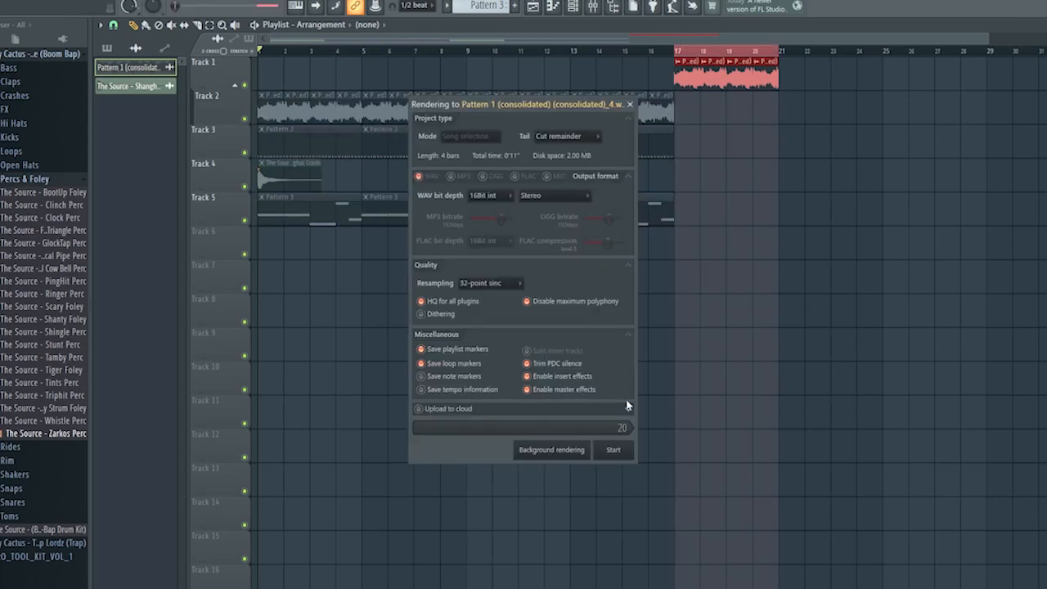
{"action": "left_click", "coordinate": [622, 450]}
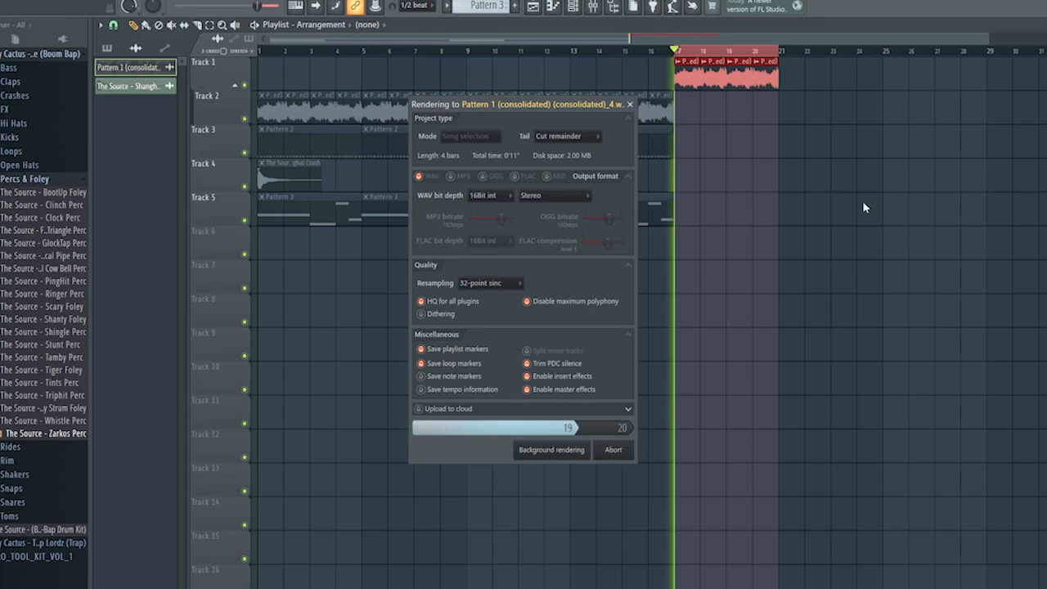
{"action": "left_click_drag", "start_coordinate": [730, 112], "coordinate": [689, 108]}
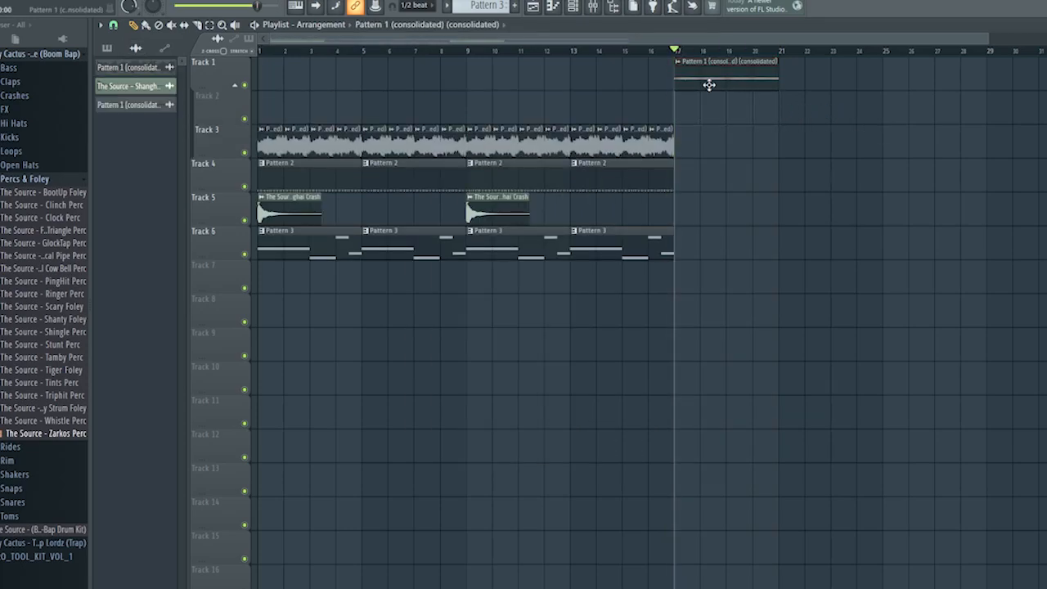
Route the consolidated sample clip to mixer track 11 and normalize it.
{"action": "double_click", "coordinate": [708, 84]}
{"action": "left_click", "coordinate": [506, 183]}
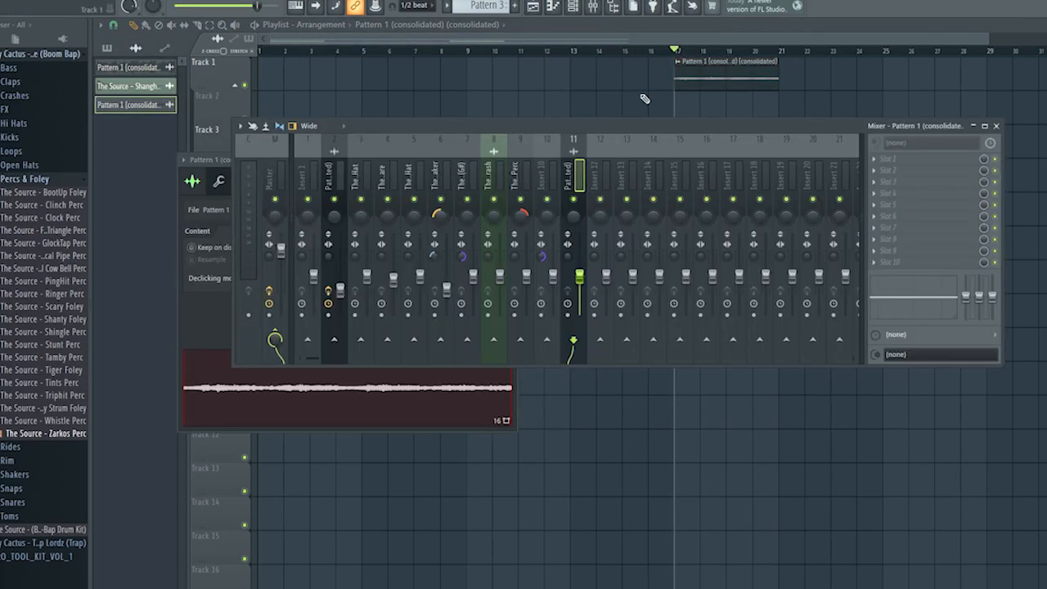
{"action": "left_click_drag", "start_coordinate": [621, 127], "coordinate": [613, 305]}
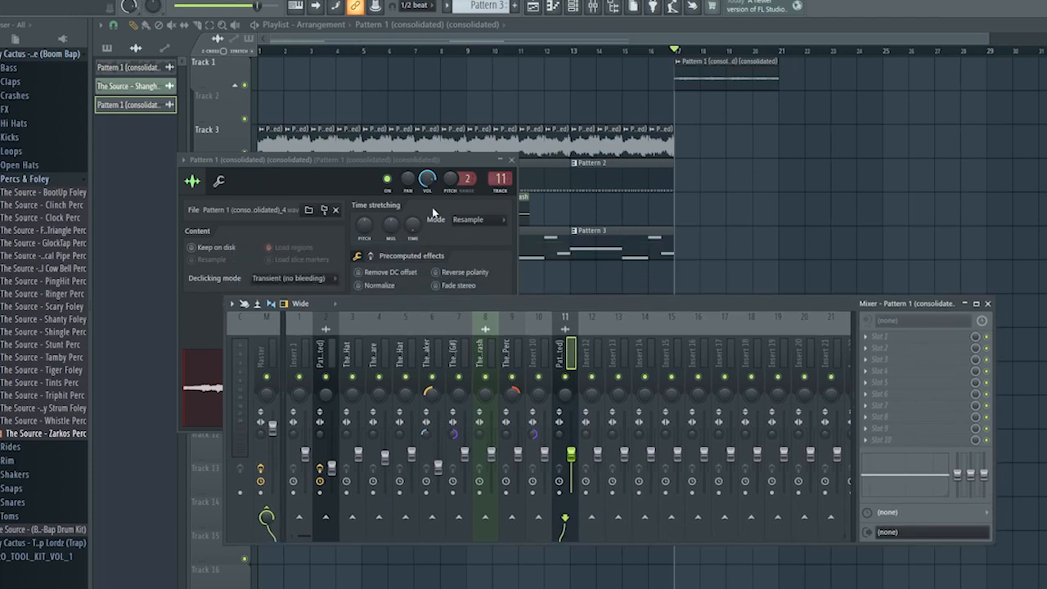
{"action": "left_click", "coordinate": [365, 286]}
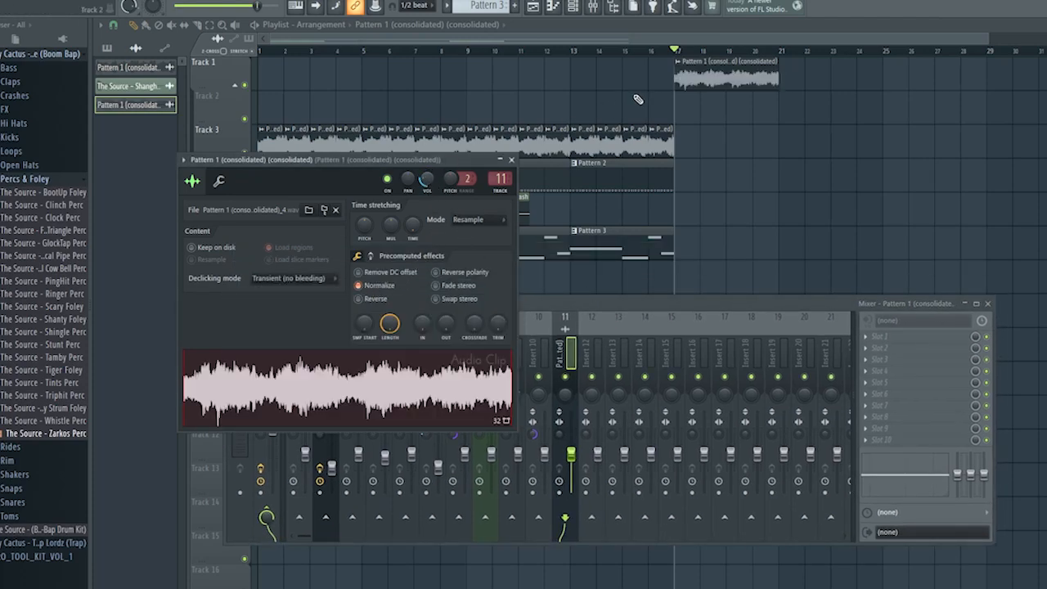
{"action": "key", "text": "F12"}
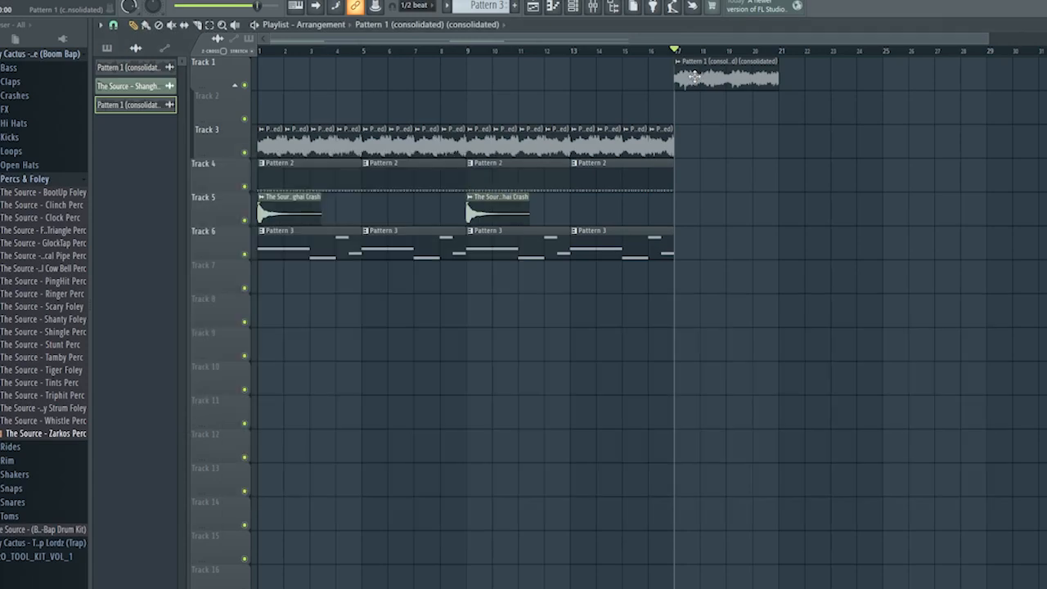
Change the consolidated clip's time-stretching mode to Auto, shift its pitch and play it from bar 17.
{"action": "double_click", "coordinate": [694, 76]}
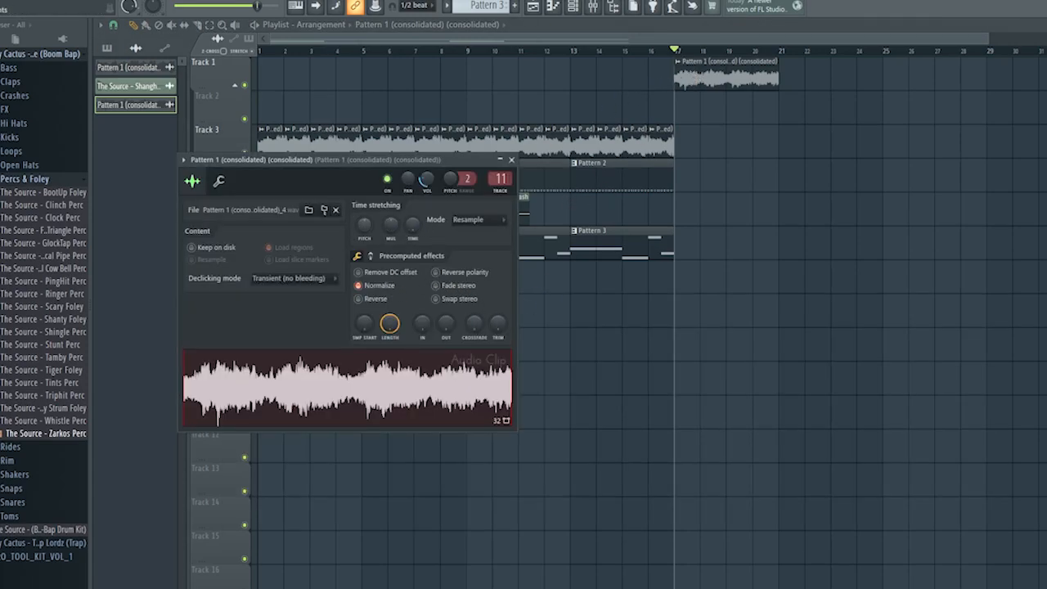
{"action": "key", "text": "space"}
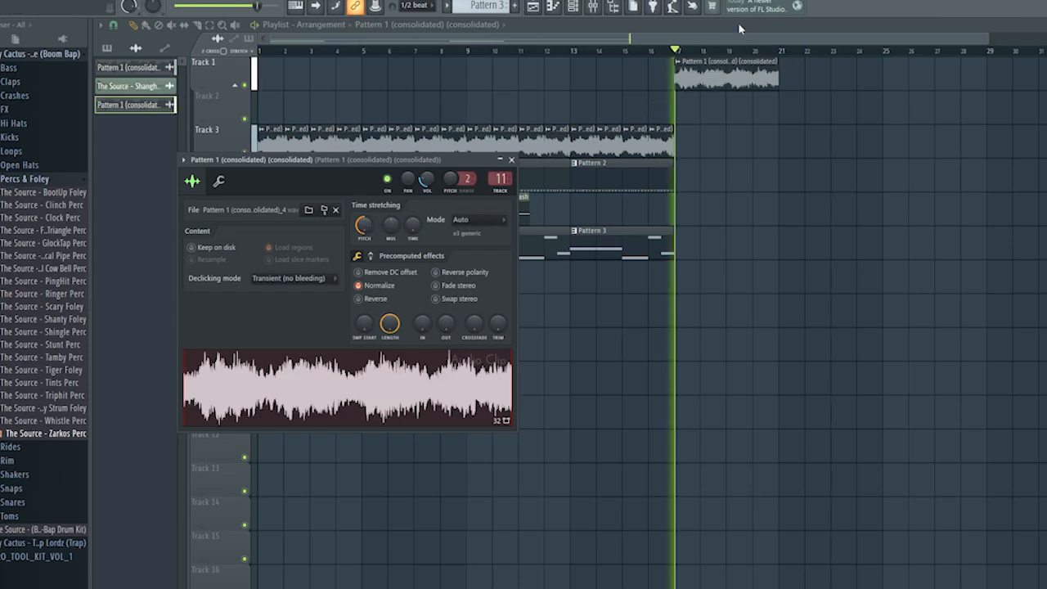
Close the clip settings and repeat the pitched sample clip three more times on Track 1, filling bars 17 to 32.
{"action": "key", "text": "F12"}
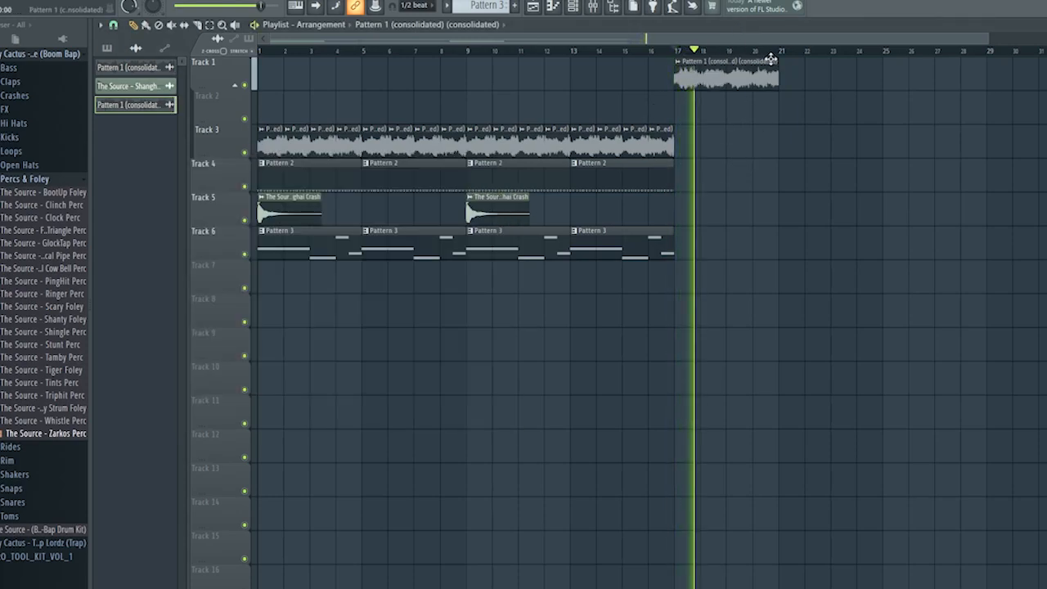
{"action": "left_click", "coordinate": [797, 79]}
{"action": "left_click", "coordinate": [889, 79]}
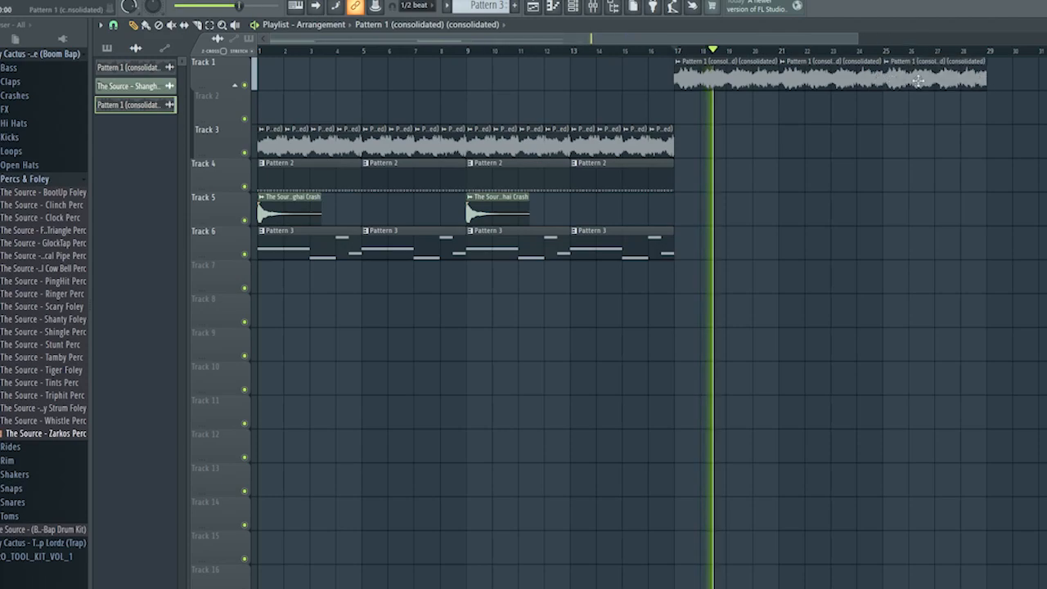
{"action": "left_click", "coordinate": [1011, 79]}
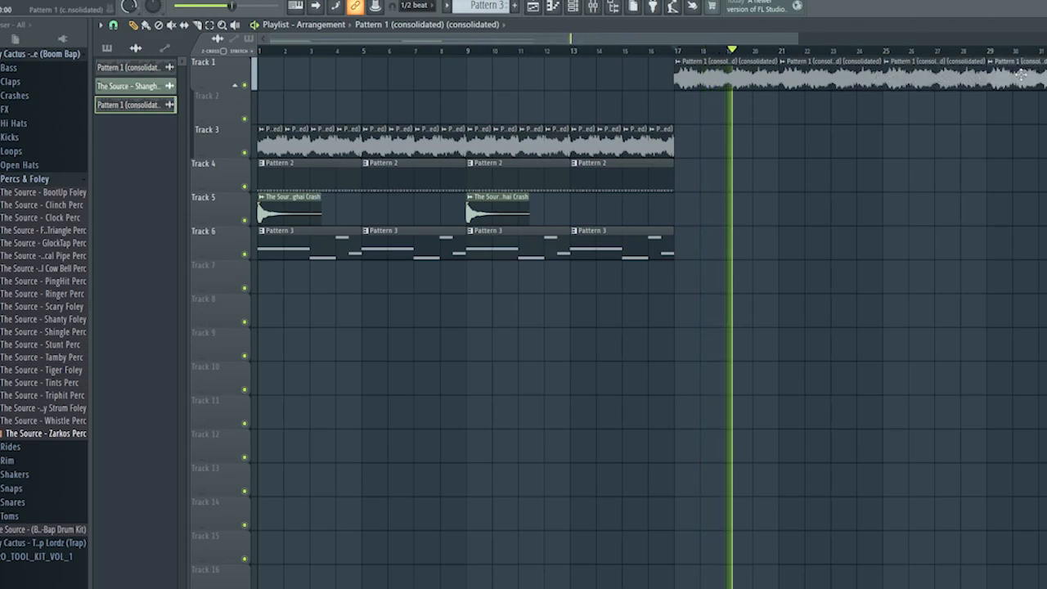
{"action": "scroll", "coordinate": [725, 160], "scroll_direction": "down", "scroll_amount": 3}
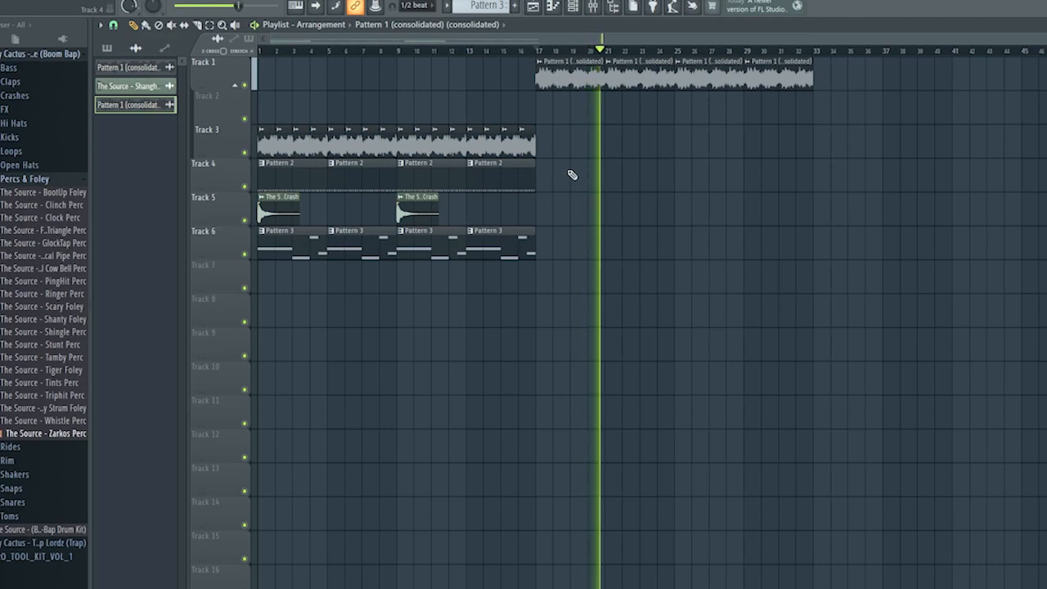
Stop playback and copy the drum, crash and bass clips on Tracks 4 to 6 to bar 17.
{"action": "left_click_drag", "start_coordinate": [571, 172], "coordinate": [184, 270]}
{"action": "key", "text": "space"}
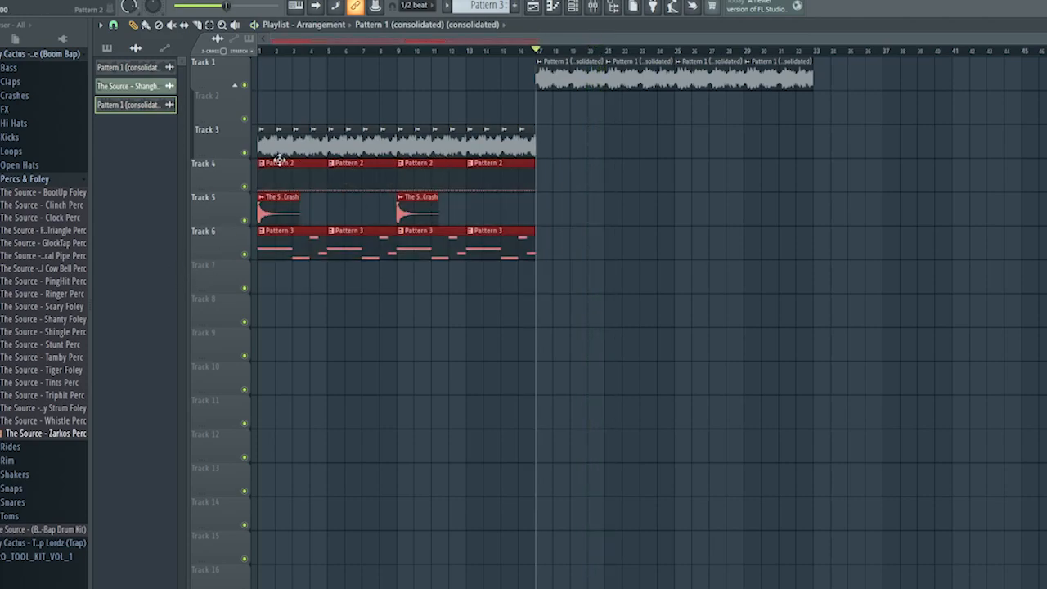
{"action": "left_click_drag", "start_coordinate": [275, 184], "coordinate": [557, 176]}
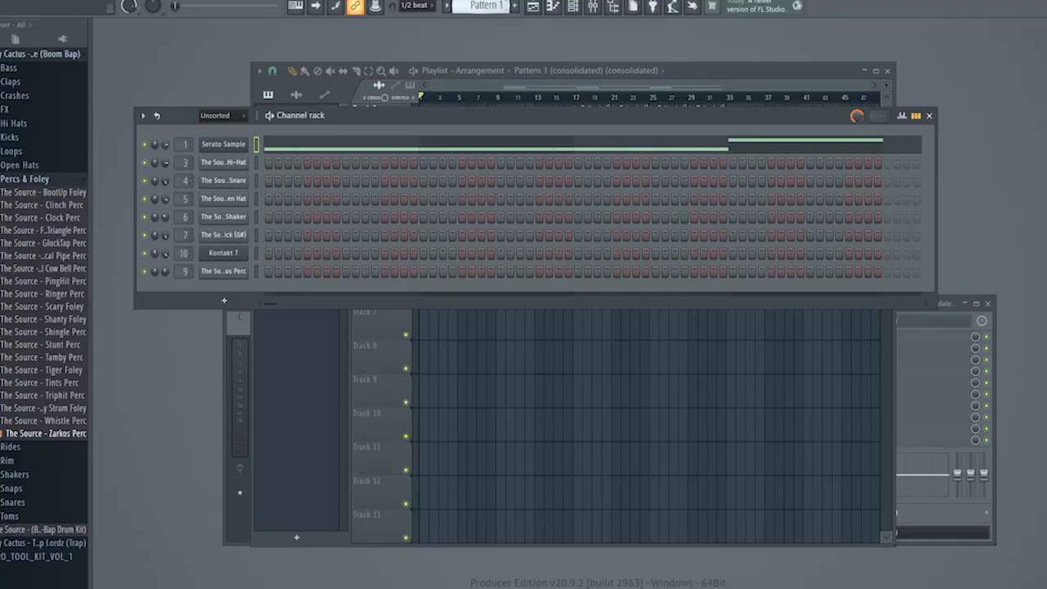
{"action": "scroll", "coordinate": [496, 8], "scroll_direction": "up", "scroll_amount": 1}
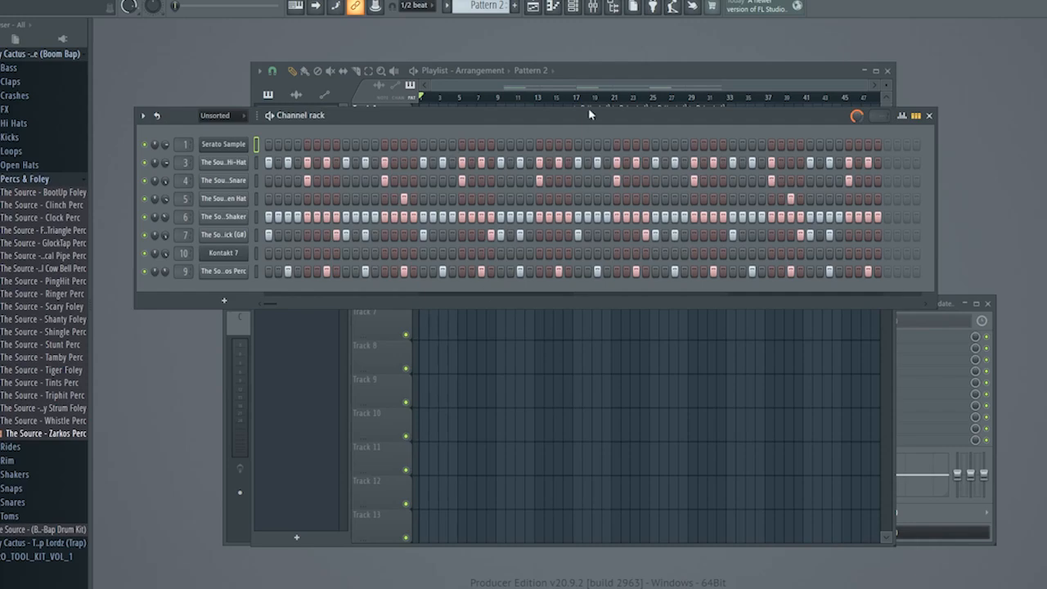
Bring the playlist forward and split drum Pattern 2 by channel into separate patterns.
{"action": "left_click", "coordinate": [607, 76]}
{"action": "left_click", "coordinate": [488, 5]}
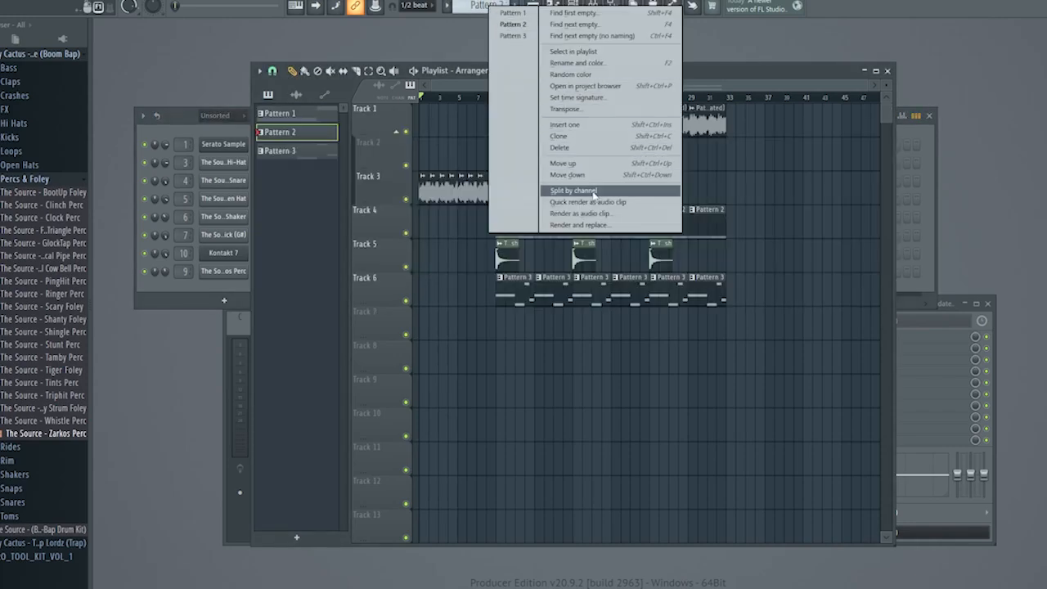
{"action": "left_click", "coordinate": [737, 70]}
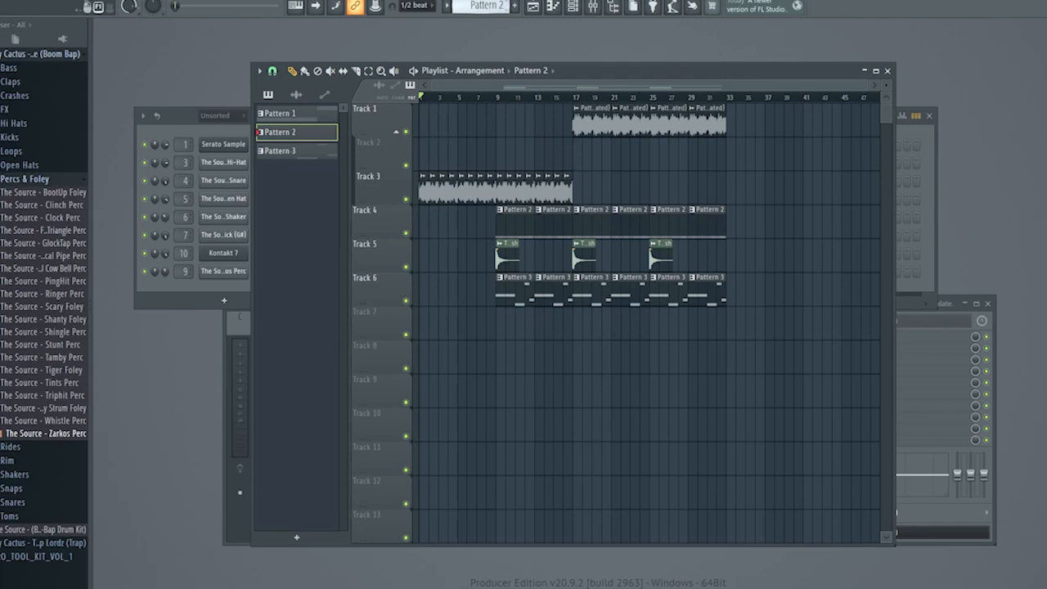
{"action": "left_click", "coordinate": [487, 6]}
{"action": "left_click", "coordinate": [578, 192]}
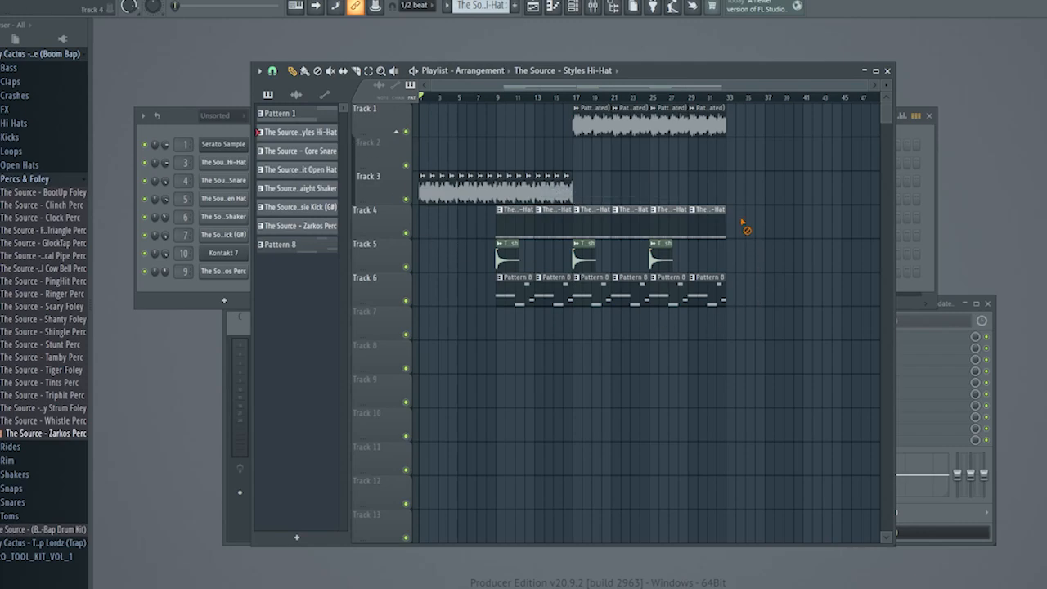
Delete the hi-hat clips from Track 4 and move the crash and bass clips to Tracks 9 and 10.
{"action": "left_click_drag", "start_coordinate": [739, 226], "coordinate": [514, 219]}
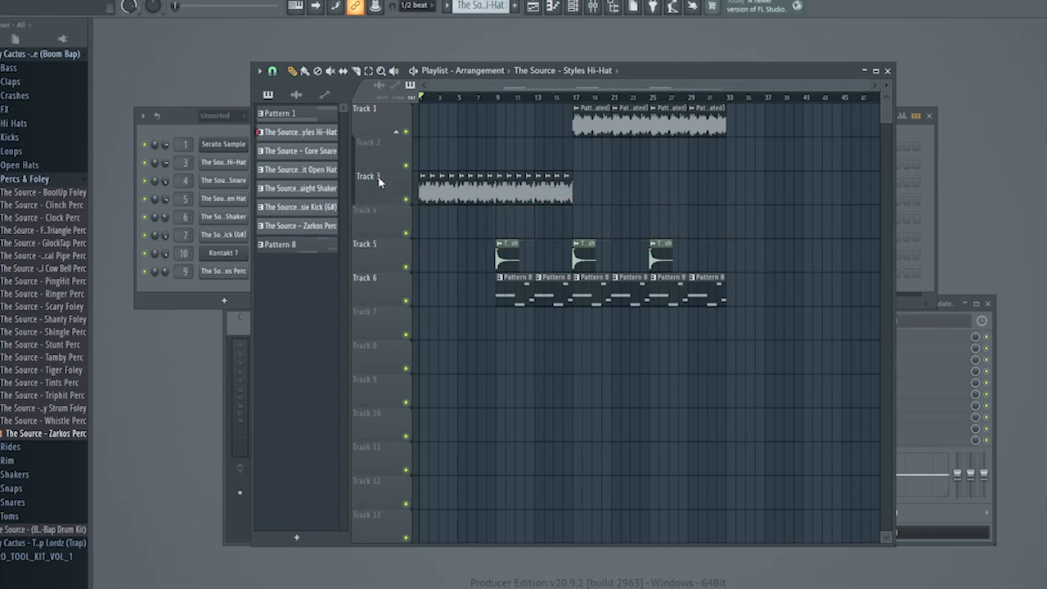
{"action": "left_click", "coordinate": [319, 227], "text": "shift"}
{"action": "left_click_drag", "start_coordinate": [465, 206], "coordinate": [869, 321]}
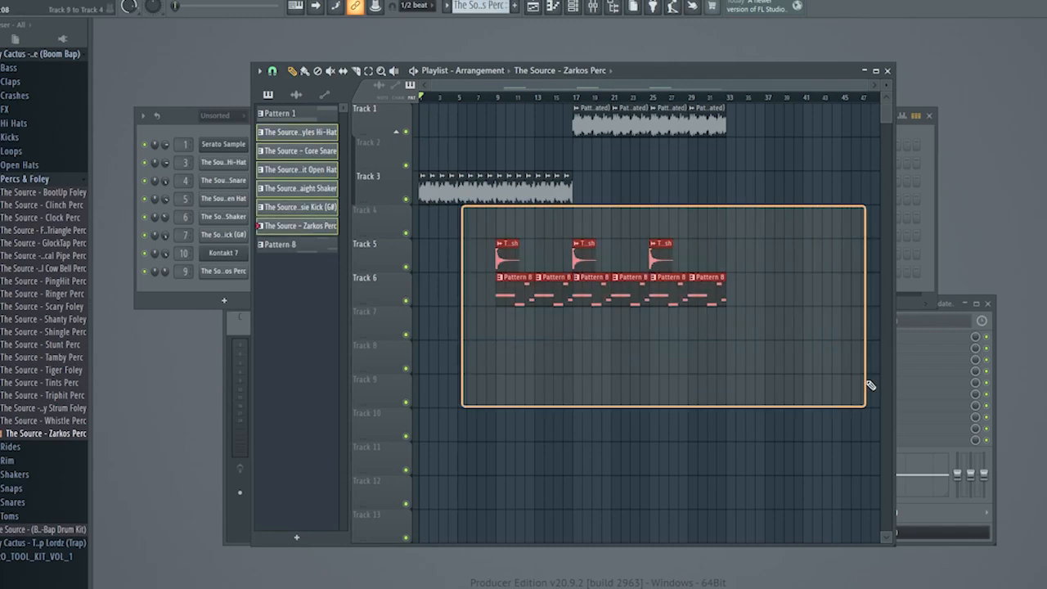
{"action": "left_click_drag", "start_coordinate": [556, 303], "coordinate": [558, 454]}
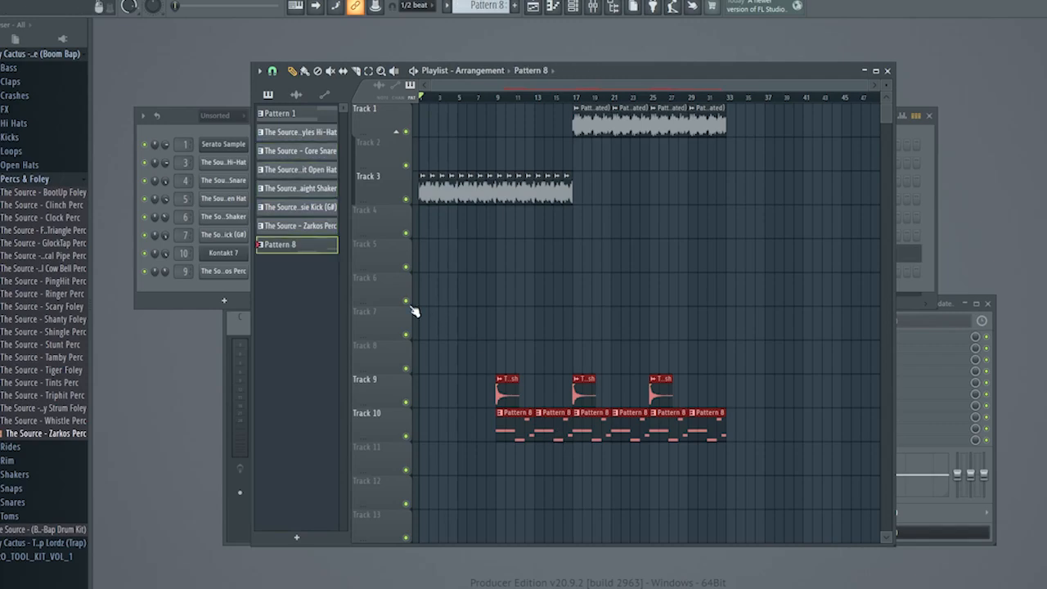
Place the six split drum patterns, Styles Hi-Hat through Zarkos Perc, on separate playlist tracks and maximize the playlist.
{"action": "left_click", "coordinate": [311, 134]}
{"action": "left_click", "coordinate": [315, 227], "text": "shift"}
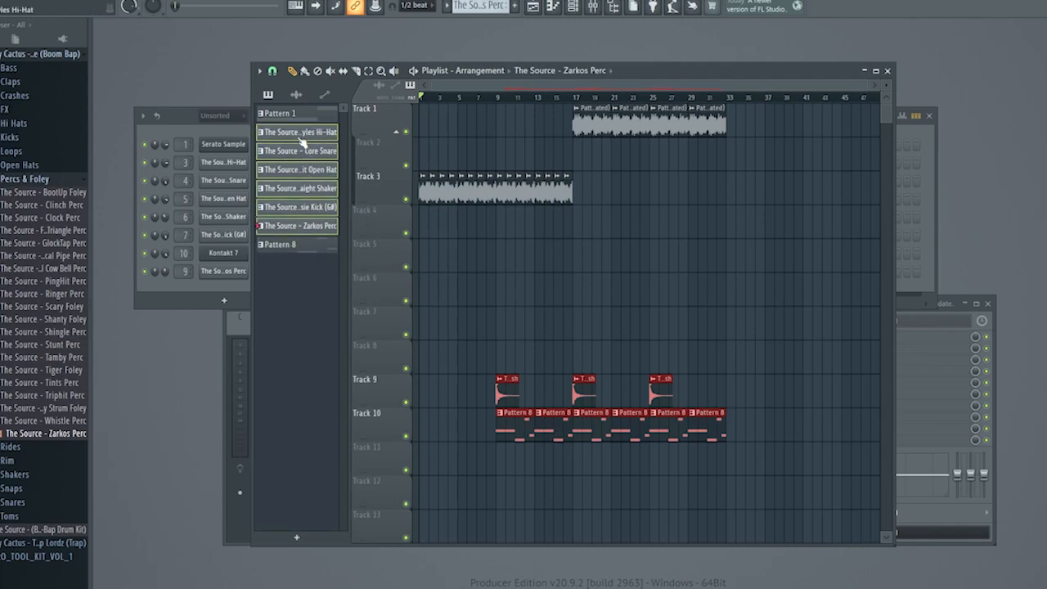
{"action": "left_click_drag", "start_coordinate": [301, 141], "coordinate": [739, 203]}
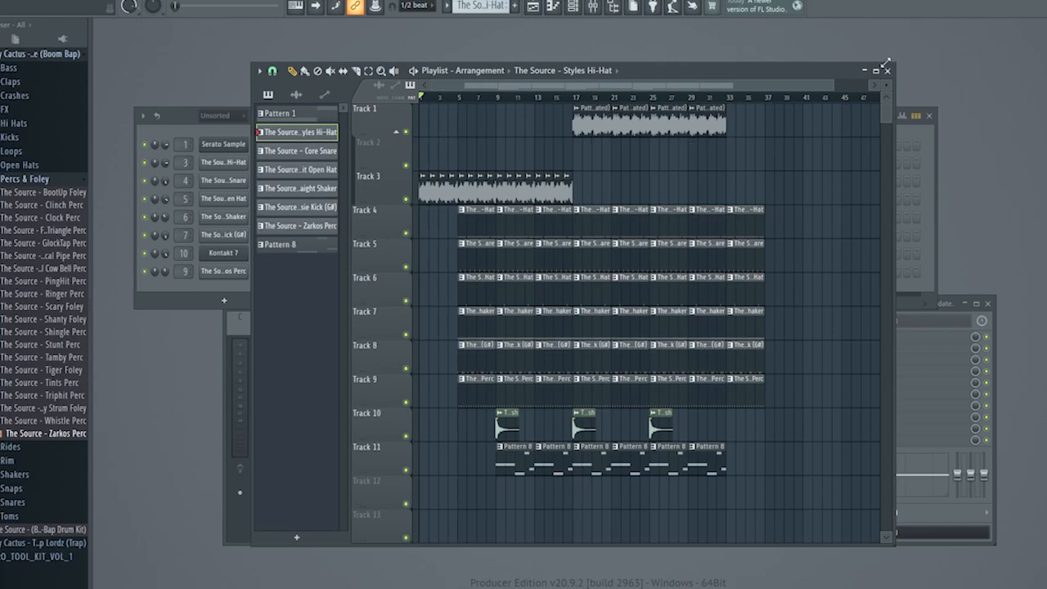
{"action": "left_click", "coordinate": [877, 70]}
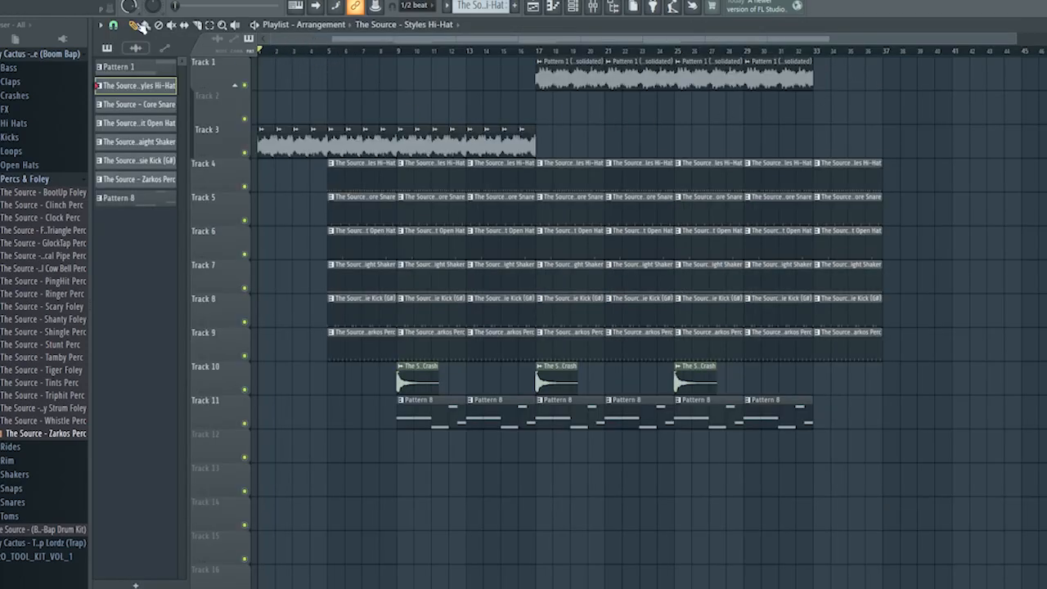
Add a crash on Track 10 and a Pattern 8 bass clip on Track 11 at bar 5, and play the transition.
{"action": "key", "text": "space"}
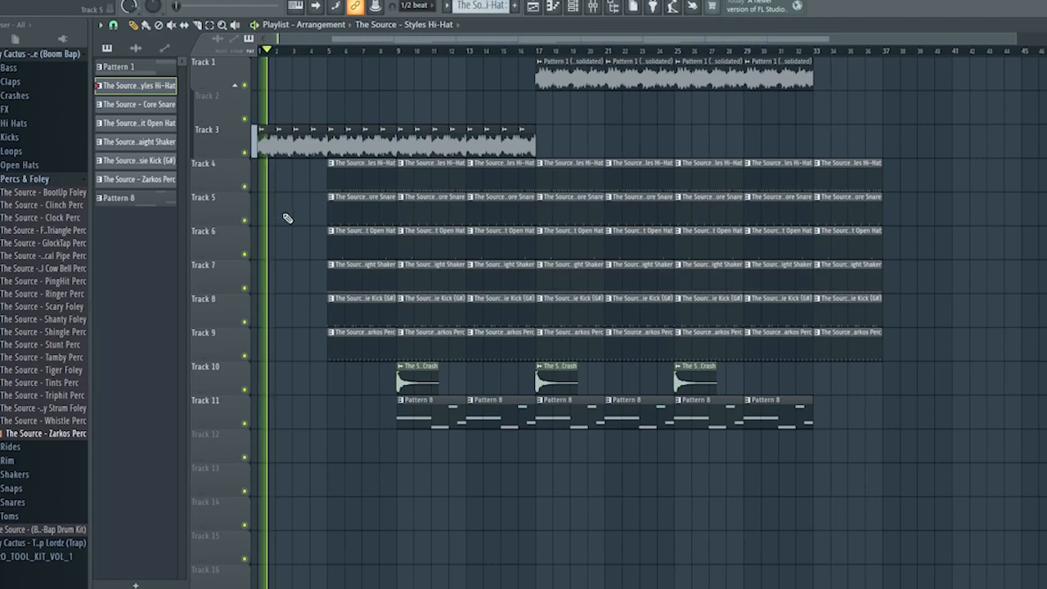
{"action": "scroll", "coordinate": [279, 219], "scroll_direction": "up", "scroll_amount": 3}
{"action": "scroll", "coordinate": [276, 206], "scroll_direction": "down", "scroll_amount": 4}
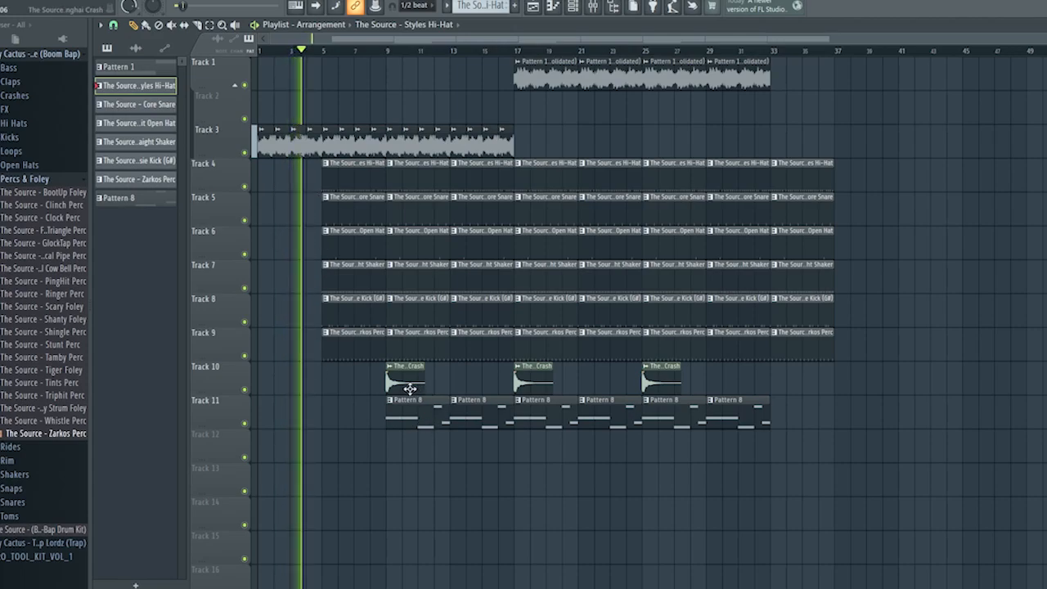
{"action": "left_click", "coordinate": [405, 382]}
{"action": "left_click", "coordinate": [327, 379]}
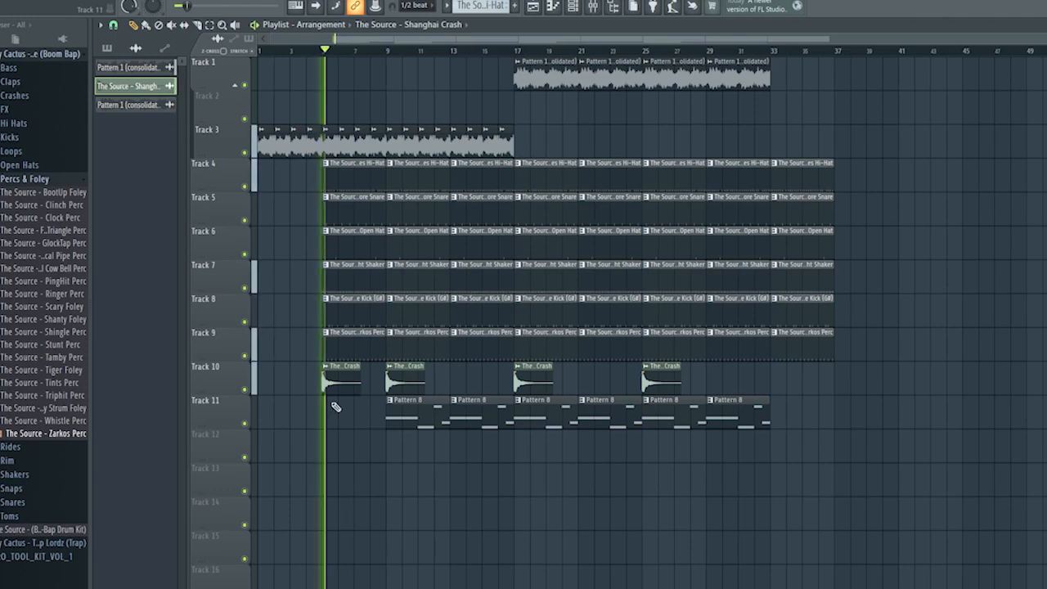
{"action": "left_click", "coordinate": [426, 420]}
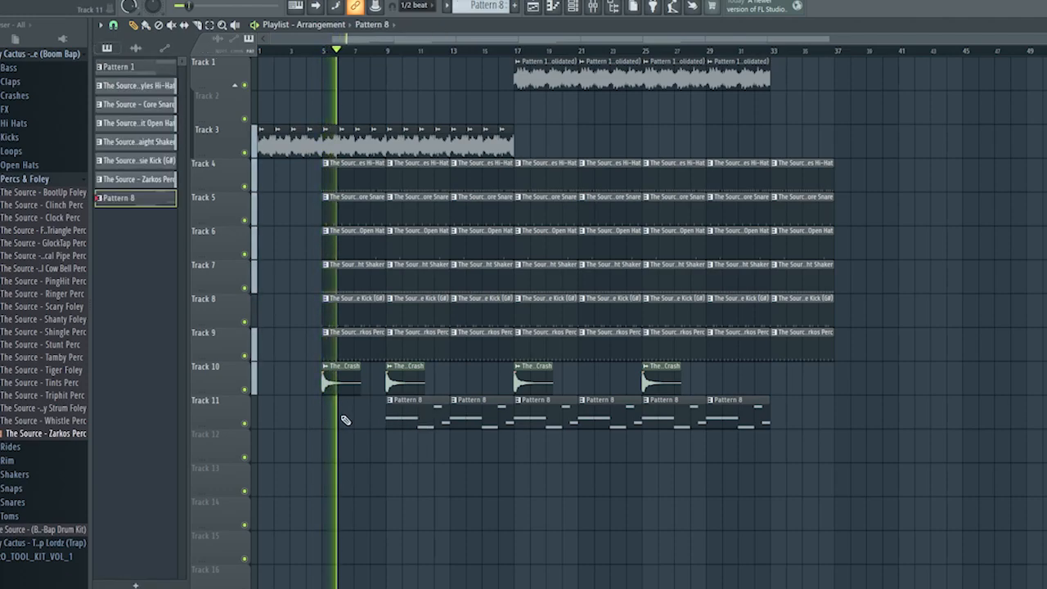
{"action": "left_click", "coordinate": [329, 418]}
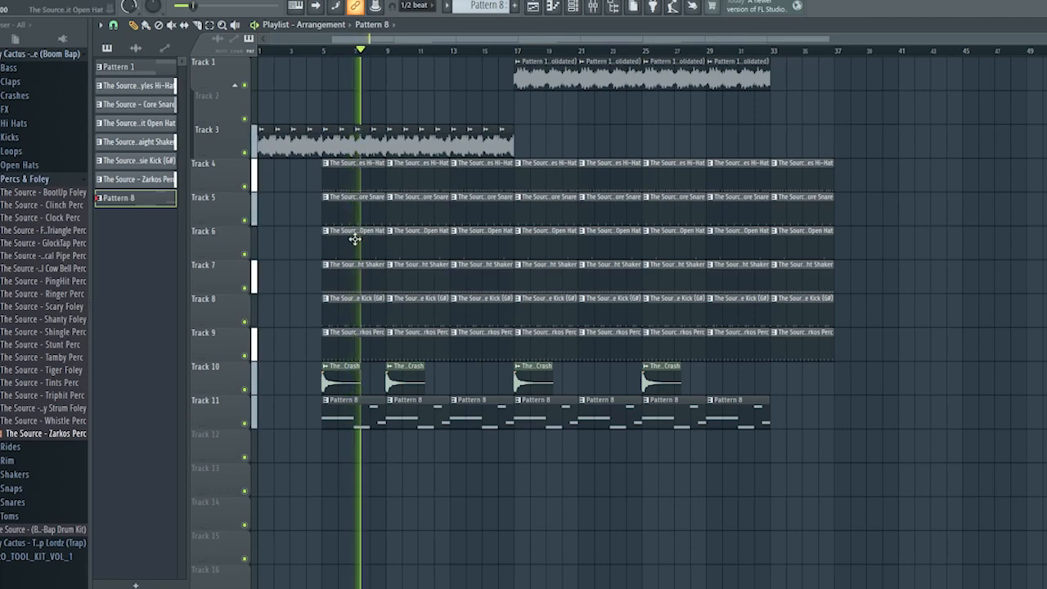
{"action": "left_click", "coordinate": [302, 52]}
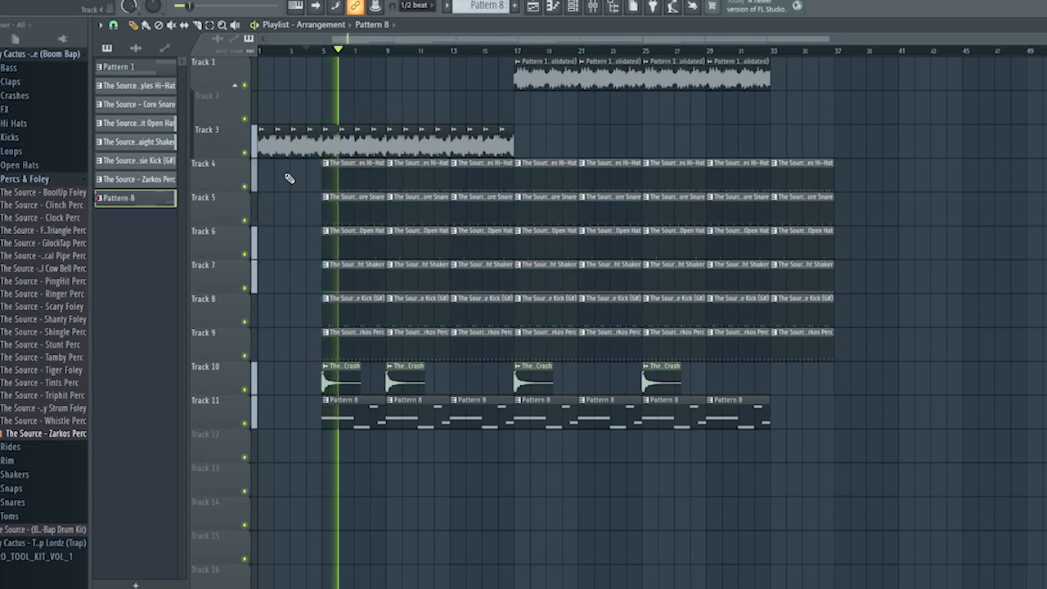
{"action": "scroll", "coordinate": [285, 243], "scroll_direction": "up", "scroll_amount": 3}
{"action": "scroll", "coordinate": [311, 257], "scroll_direction": "down", "scroll_amount": 3}
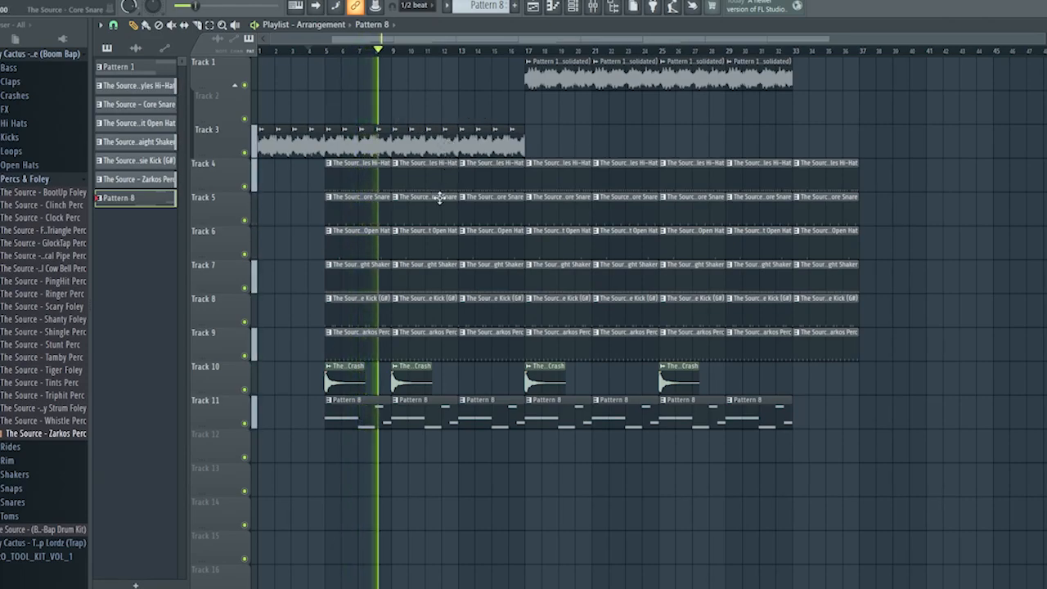
Clear the clips in bars 13 to 16 and move everything from bar 17 onward to bar 13.
{"action": "scroll", "coordinate": [438, 245], "scroll_direction": "up", "scroll_amount": 2}
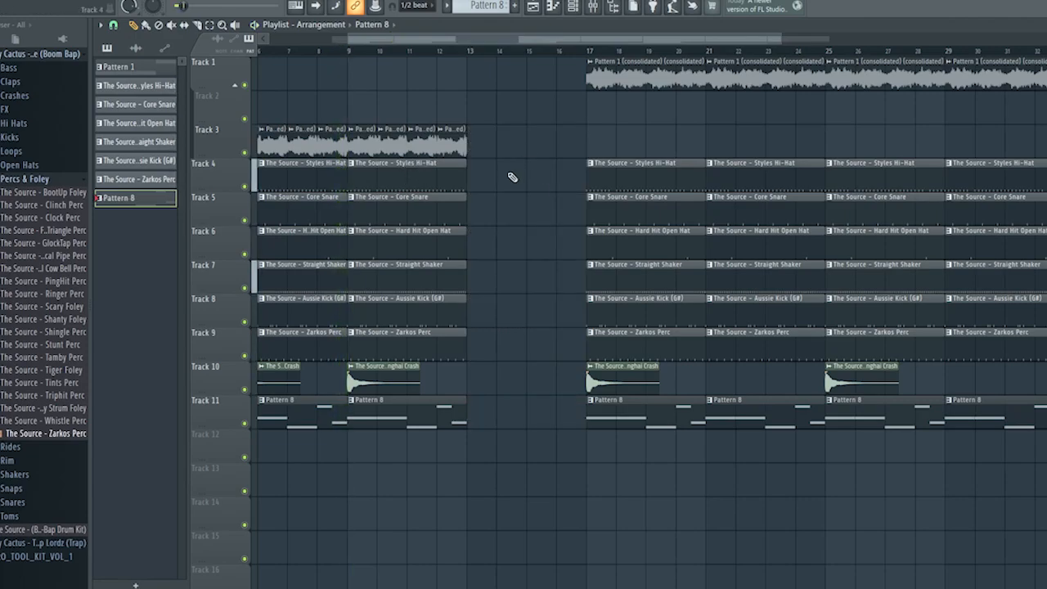
{"action": "key", "text": "space"}
{"action": "scroll", "coordinate": [491, 205], "scroll_direction": "down", "scroll_amount": 3}
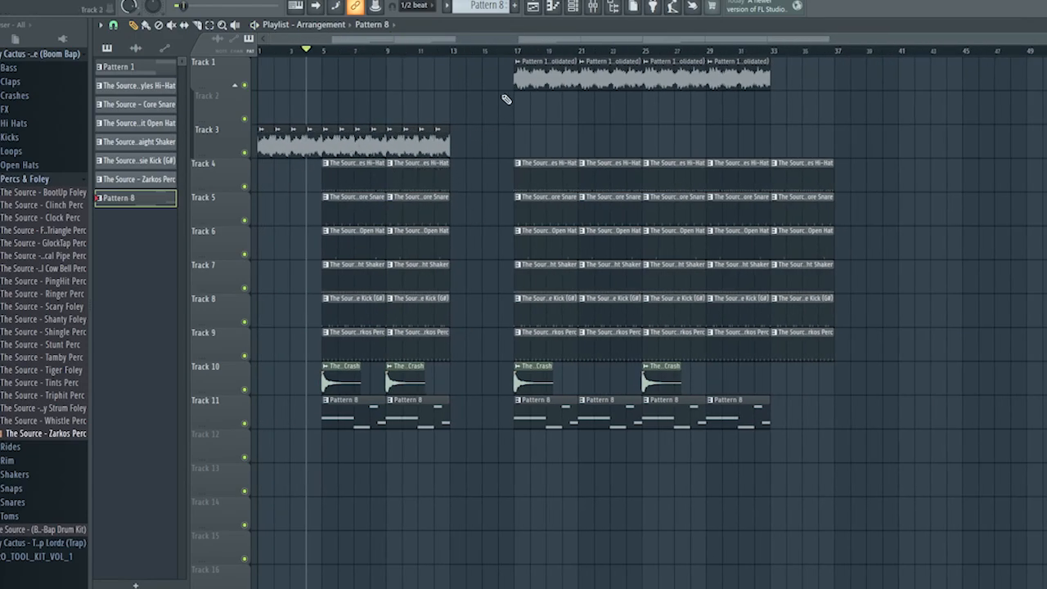
{"action": "left_click_drag", "start_coordinate": [501, 72], "coordinate": [1039, 462]}
{"action": "left_click_drag", "start_coordinate": [564, 167], "coordinate": [500, 144]}
{"action": "key", "text": "ctrl+d"}
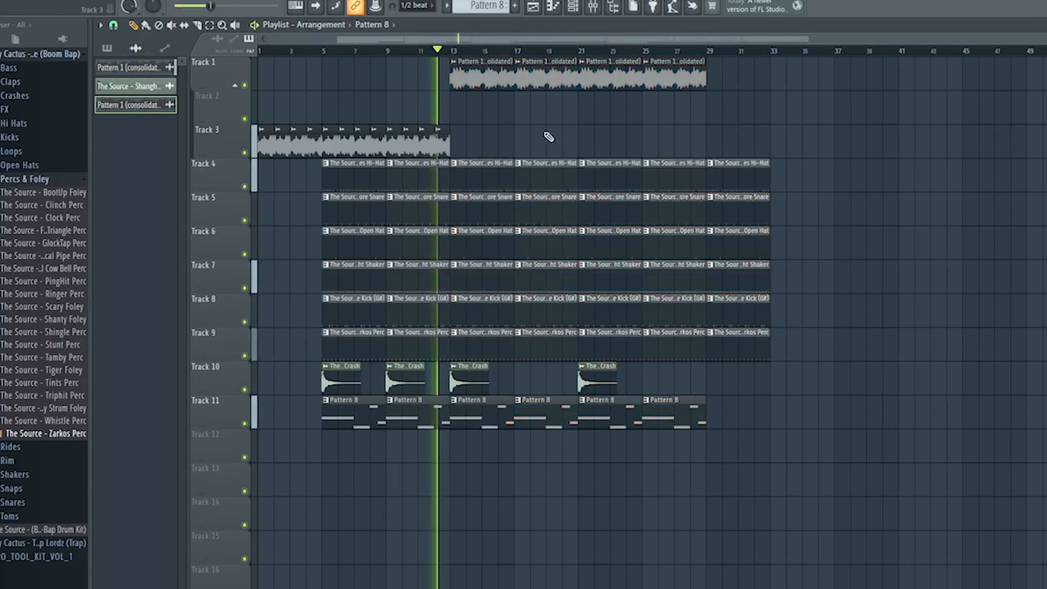
Delete the Straight Shaker, Zarkos Perc and bass clips that start at bar 13.
{"action": "scroll", "coordinate": [524, 139], "scroll_direction": "up", "scroll_amount": 5}
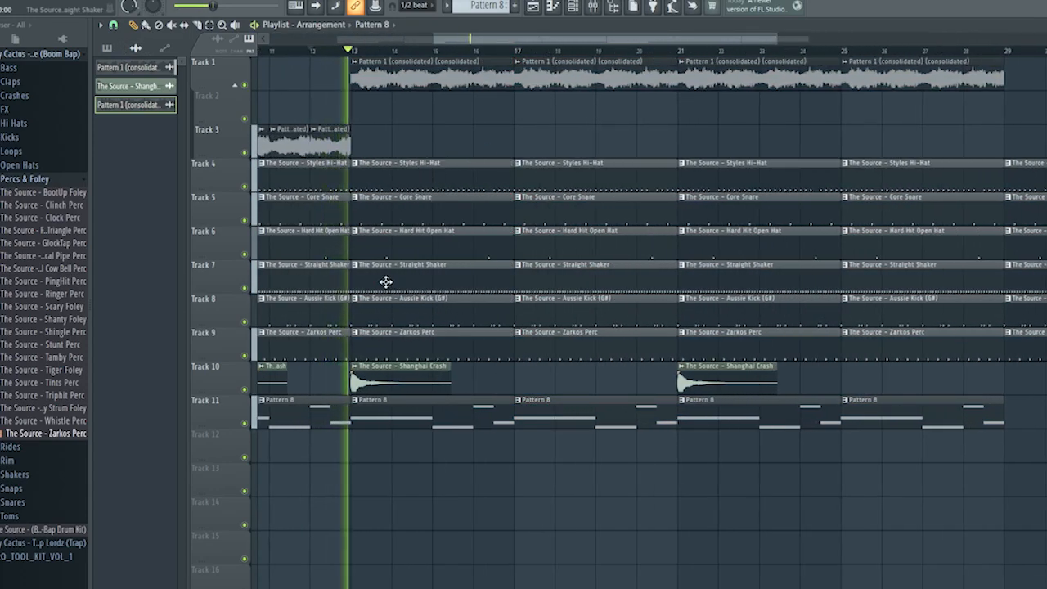
{"action": "right_click", "coordinate": [385, 282]}
{"action": "right_click", "coordinate": [405, 418]}
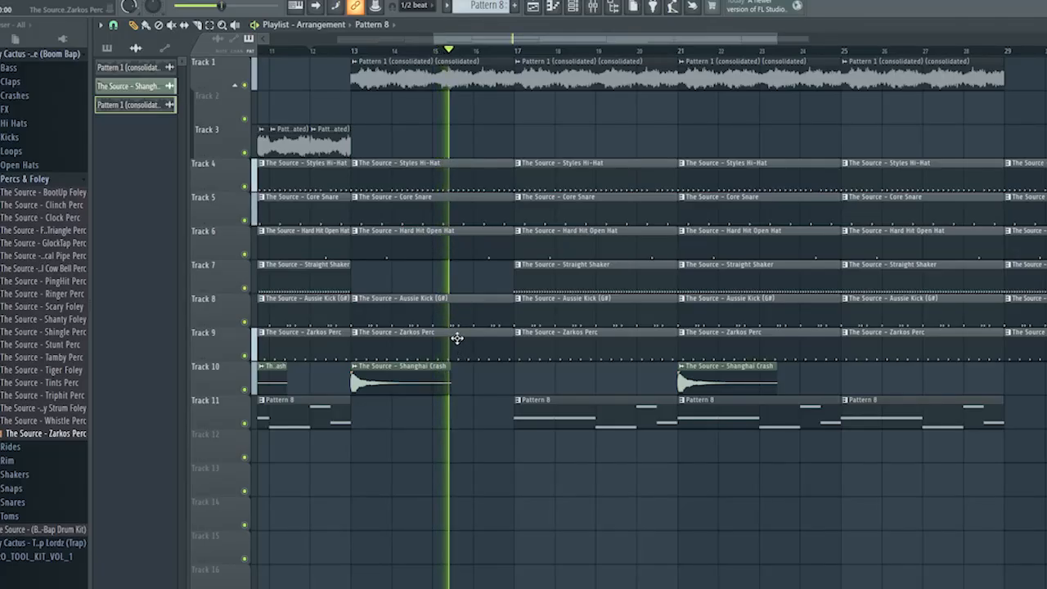
{"action": "right_click", "coordinate": [462, 346]}
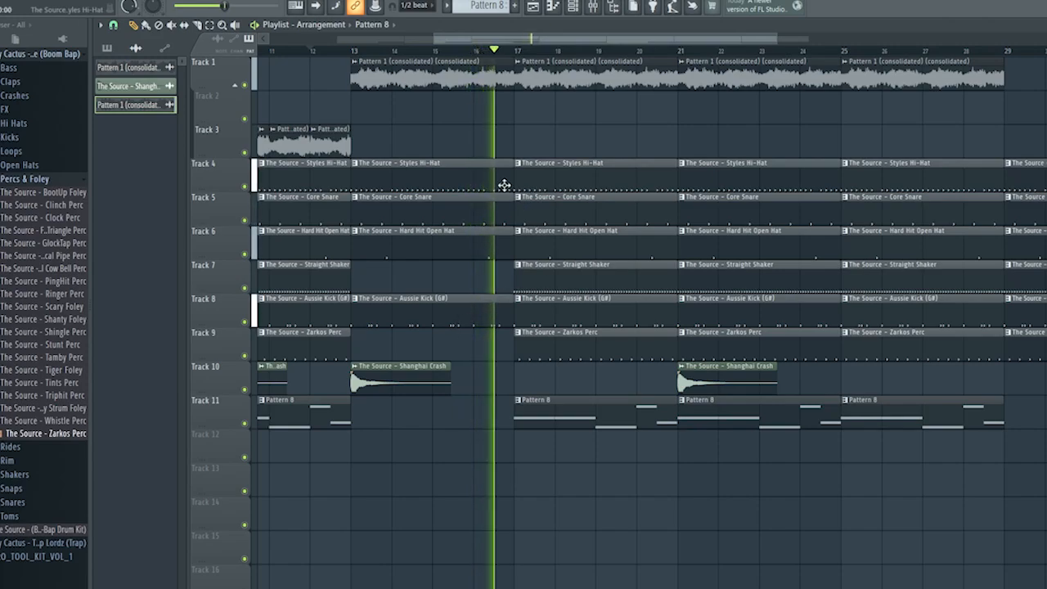
{"action": "right_click", "coordinate": [475, 189]}
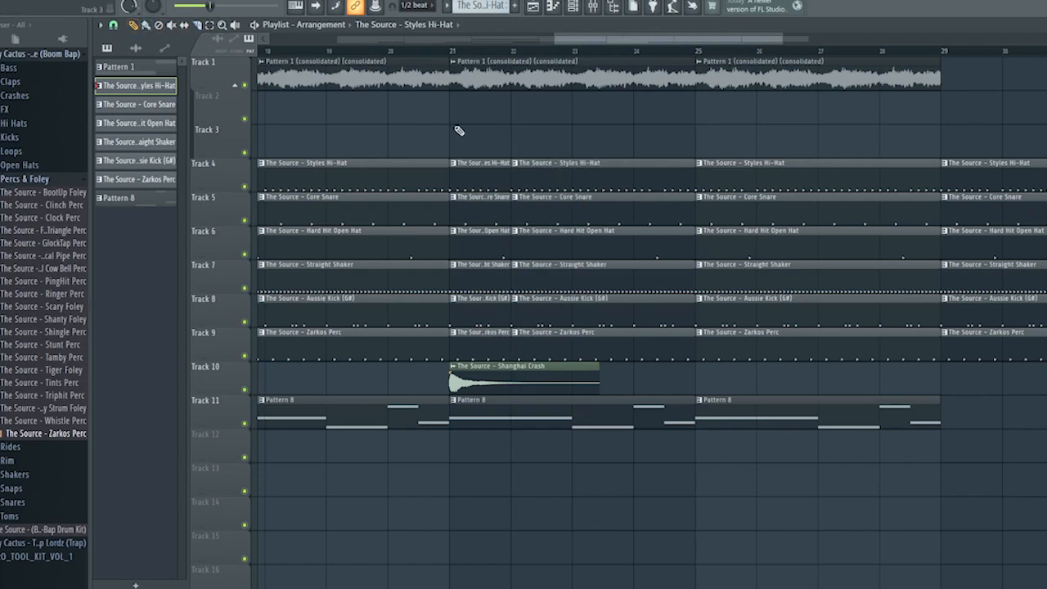
Delete the sliced drum sections in bars 21 and 28 on Tracks 4 to 9 and the crash at bar 21.
{"action": "left_click_drag", "start_coordinate": [459, 131], "coordinate": [493, 298]}
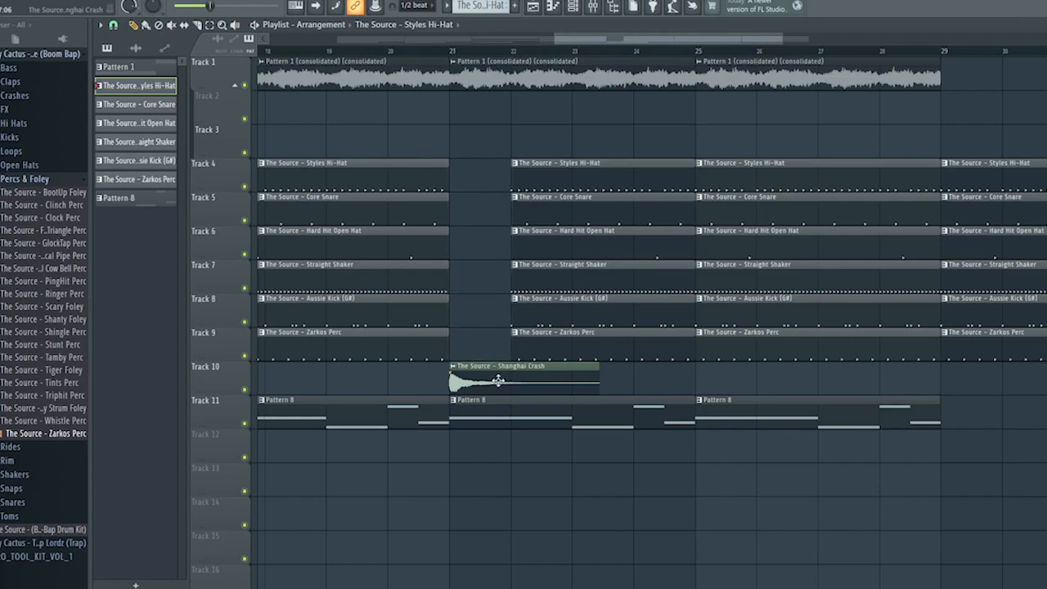
{"action": "left_click", "coordinate": [383, 52]}
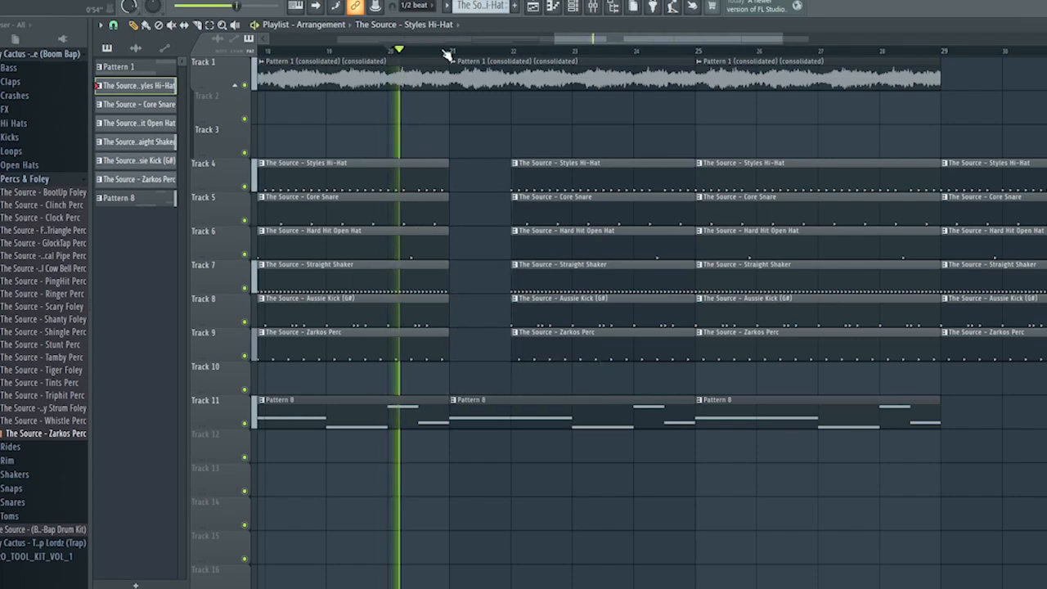
{"action": "scroll", "coordinate": [464, 206], "scroll_direction": "down", "scroll_amount": 3}
{"action": "scroll", "coordinate": [484, 208], "scroll_direction": "down", "scroll_amount": 2}
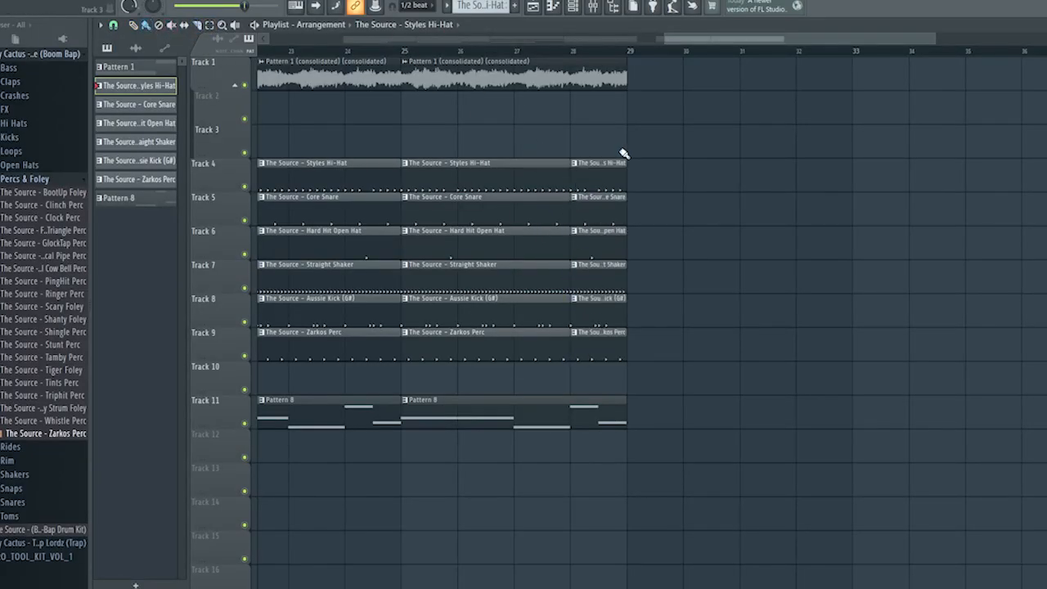
{"action": "left_click_drag", "start_coordinate": [619, 161], "coordinate": [591, 362]}
{"action": "scroll", "coordinate": [652, 51], "scroll_direction": "down", "scroll_amount": 5}
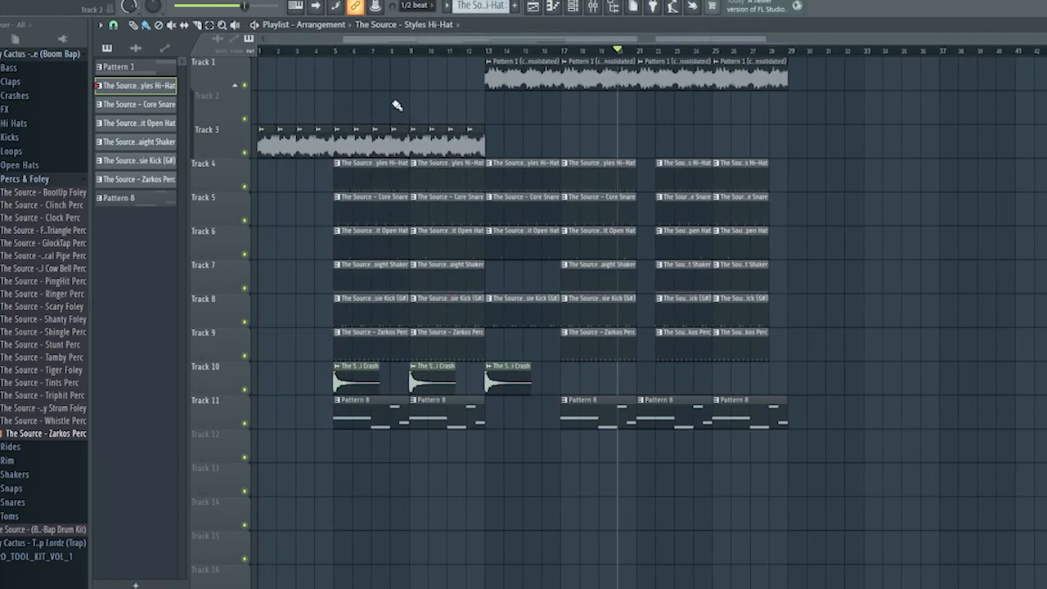
Copy the sample, drum, crash and bass clips in bars 5 to 12 to bar 29 and play the transition.
{"action": "left_click_drag", "start_coordinate": [367, 179], "coordinate": [485, 441]}
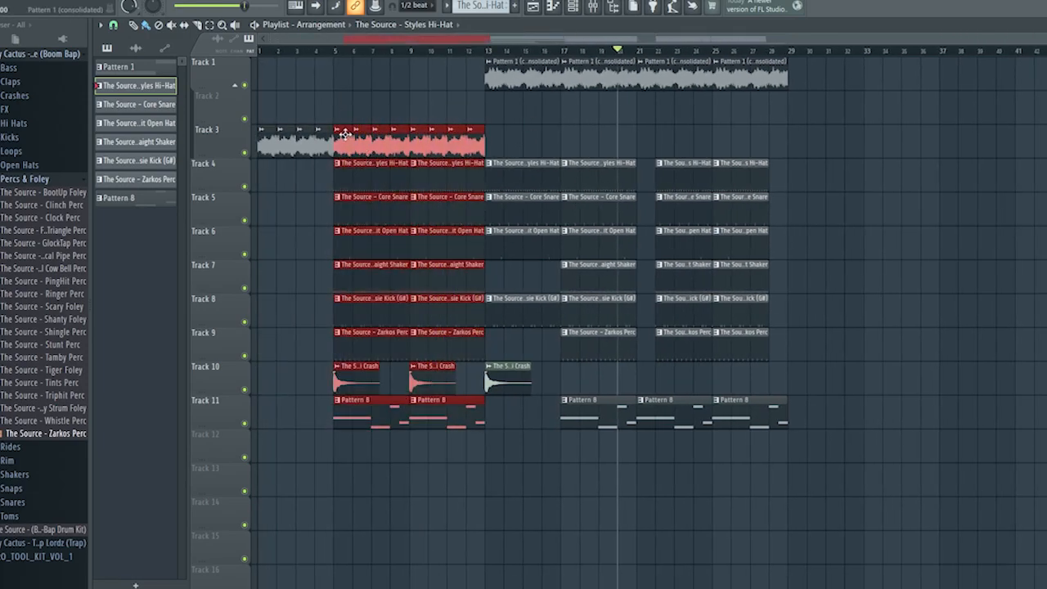
{"action": "left_click_drag", "start_coordinate": [345, 137], "coordinate": [802, 124]}
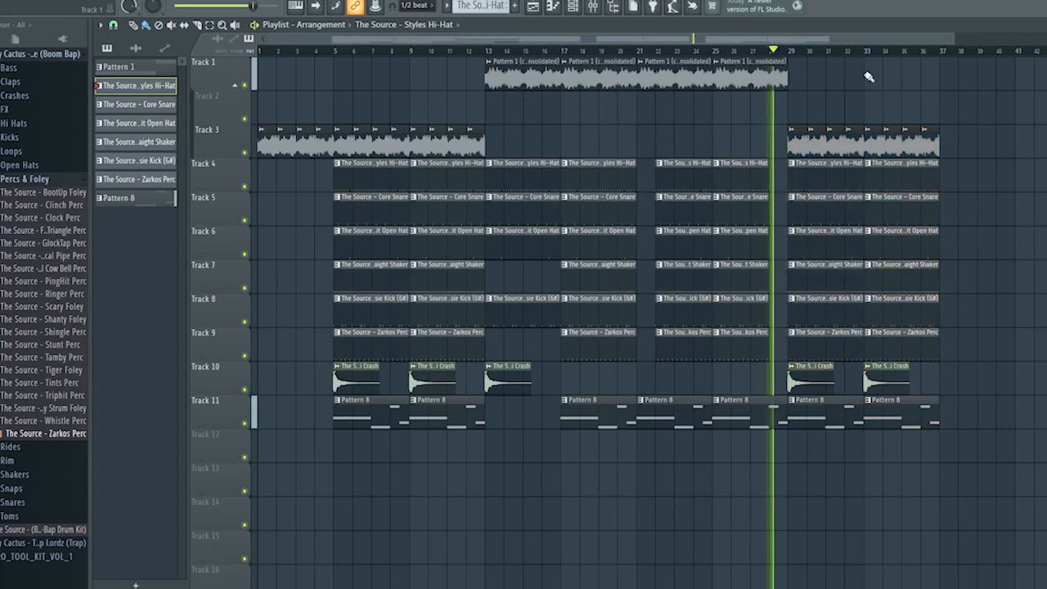
{"action": "scroll", "coordinate": [966, 177], "scroll_direction": "up", "scroll_amount": 5}
{"action": "scroll", "coordinate": [955, 191], "scroll_direction": "down", "scroll_amount": 4}
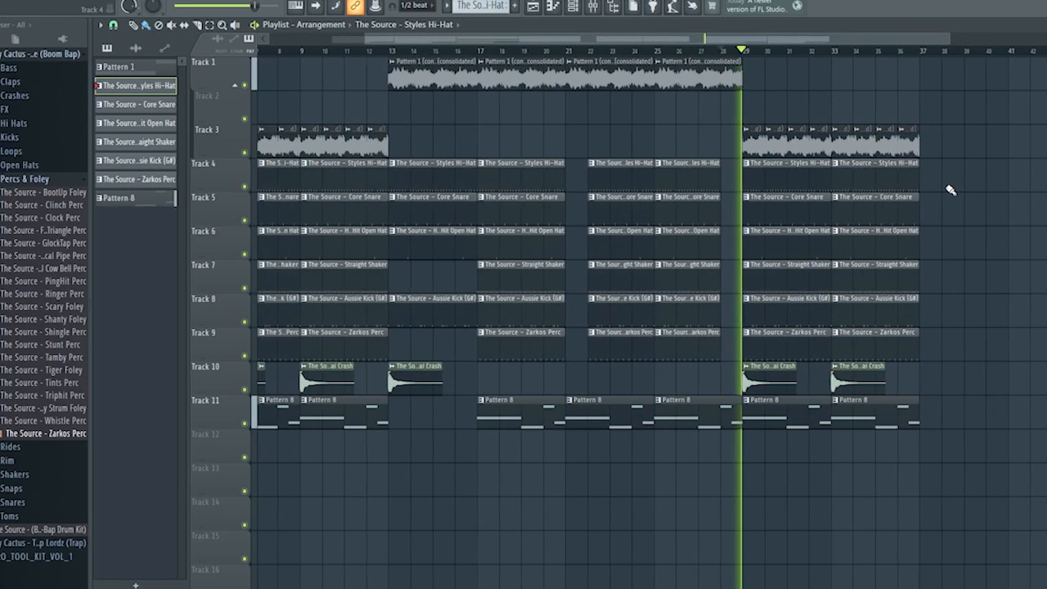